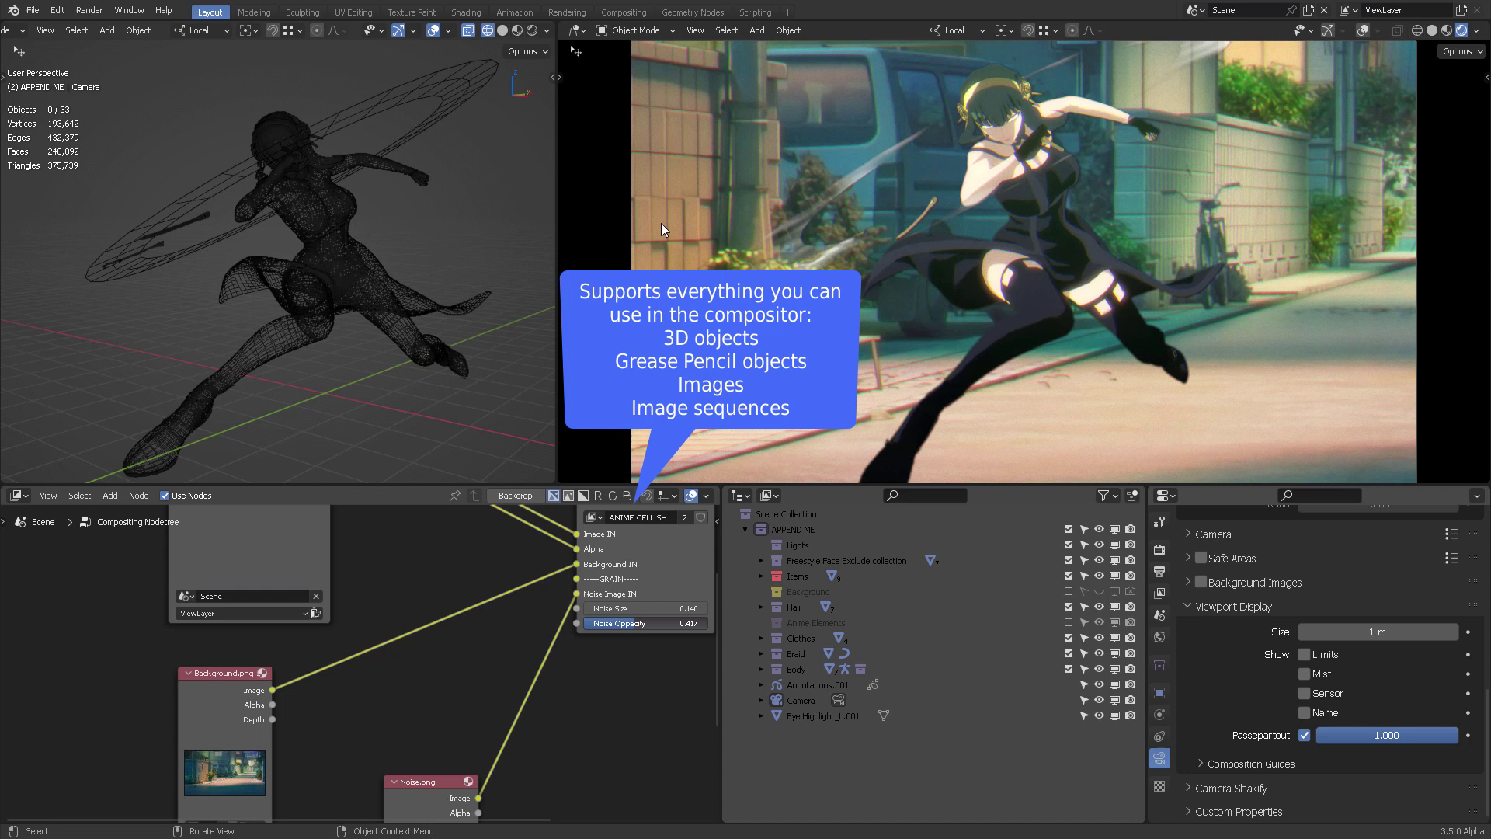
Examine the ANIME CELL SHADING v1.0 group node, its inputs and its link to the Composite node
{"action": "middle_click_drag", "start_coordinate": [522, 572], "coordinate": [369, 669]}
{"action": "scroll", "coordinate": [370, 668], "scroll_direction": "up", "scroll_amount": 3}
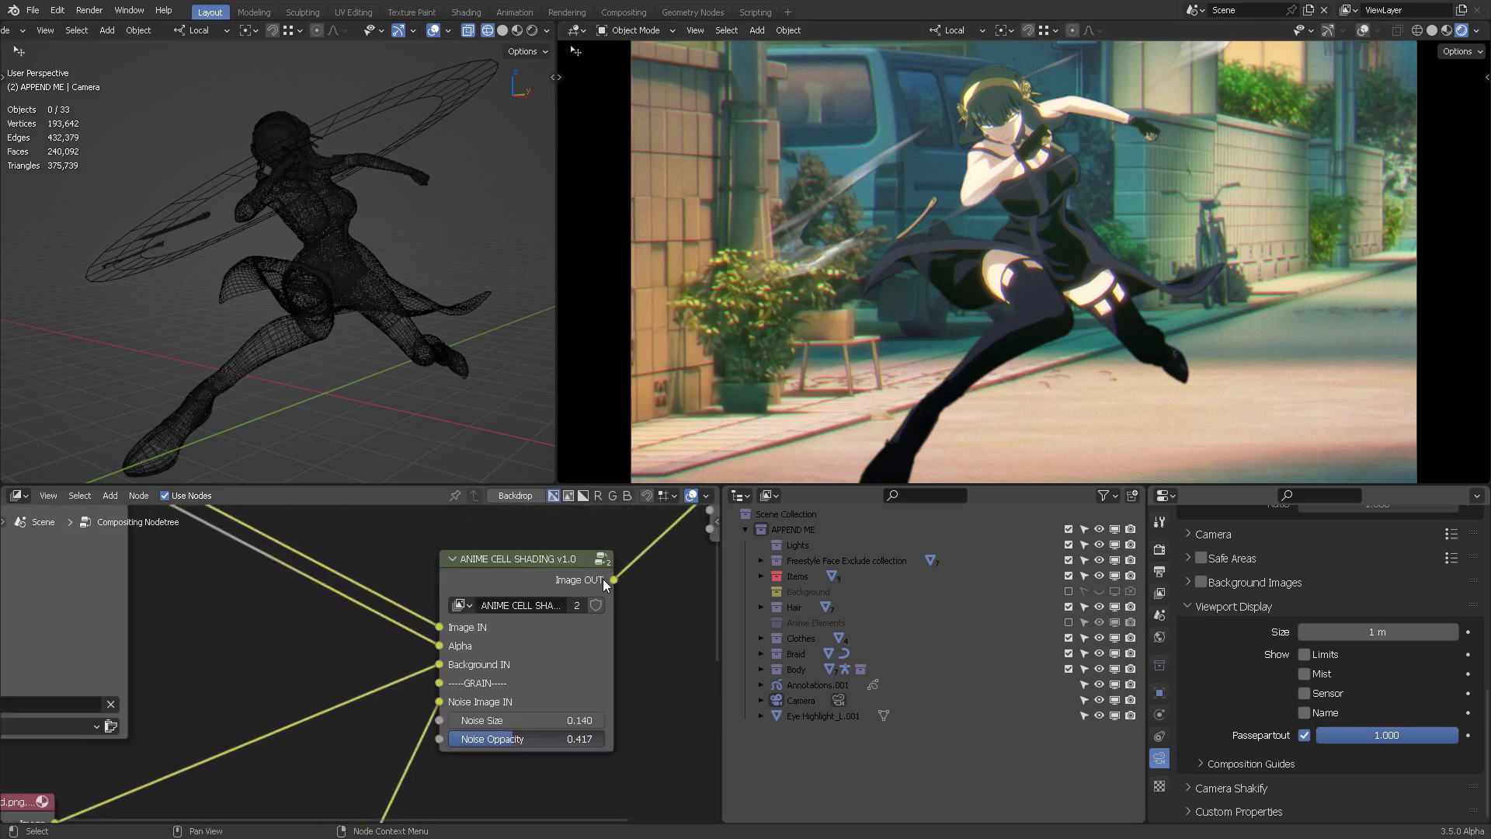
{"action": "middle_click_drag", "start_coordinate": [618, 578], "coordinate": [515, 603]}
{"action": "left_click_drag", "start_coordinate": [408, 594], "coordinate": [418, 579]}
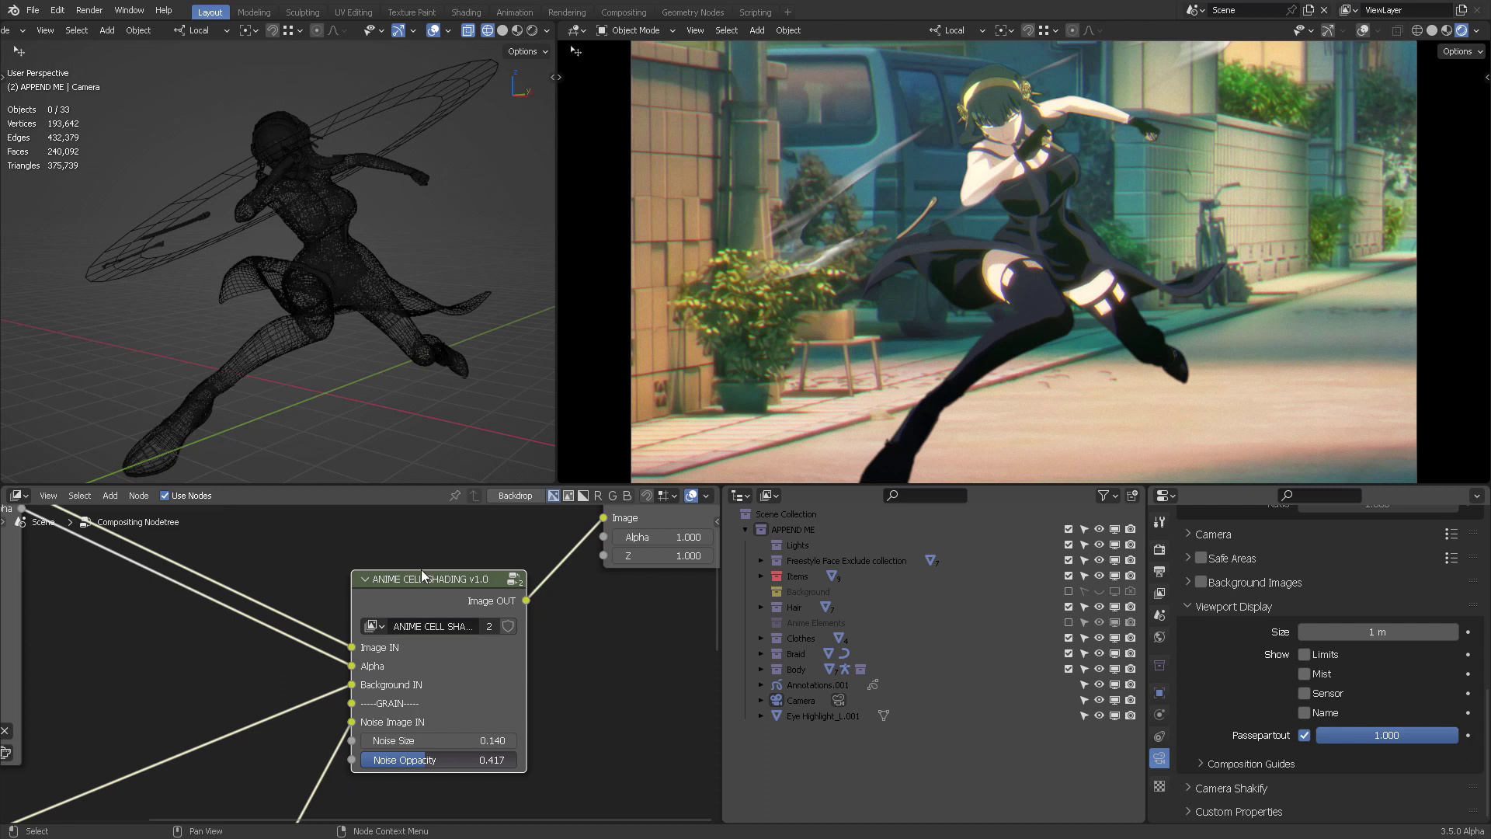
{"action": "scroll", "coordinate": [570, 646], "scroll_direction": "down", "scroll_amount": 2}
{"action": "middle_click_drag", "start_coordinate": [570, 646], "coordinate": [585, 674]}
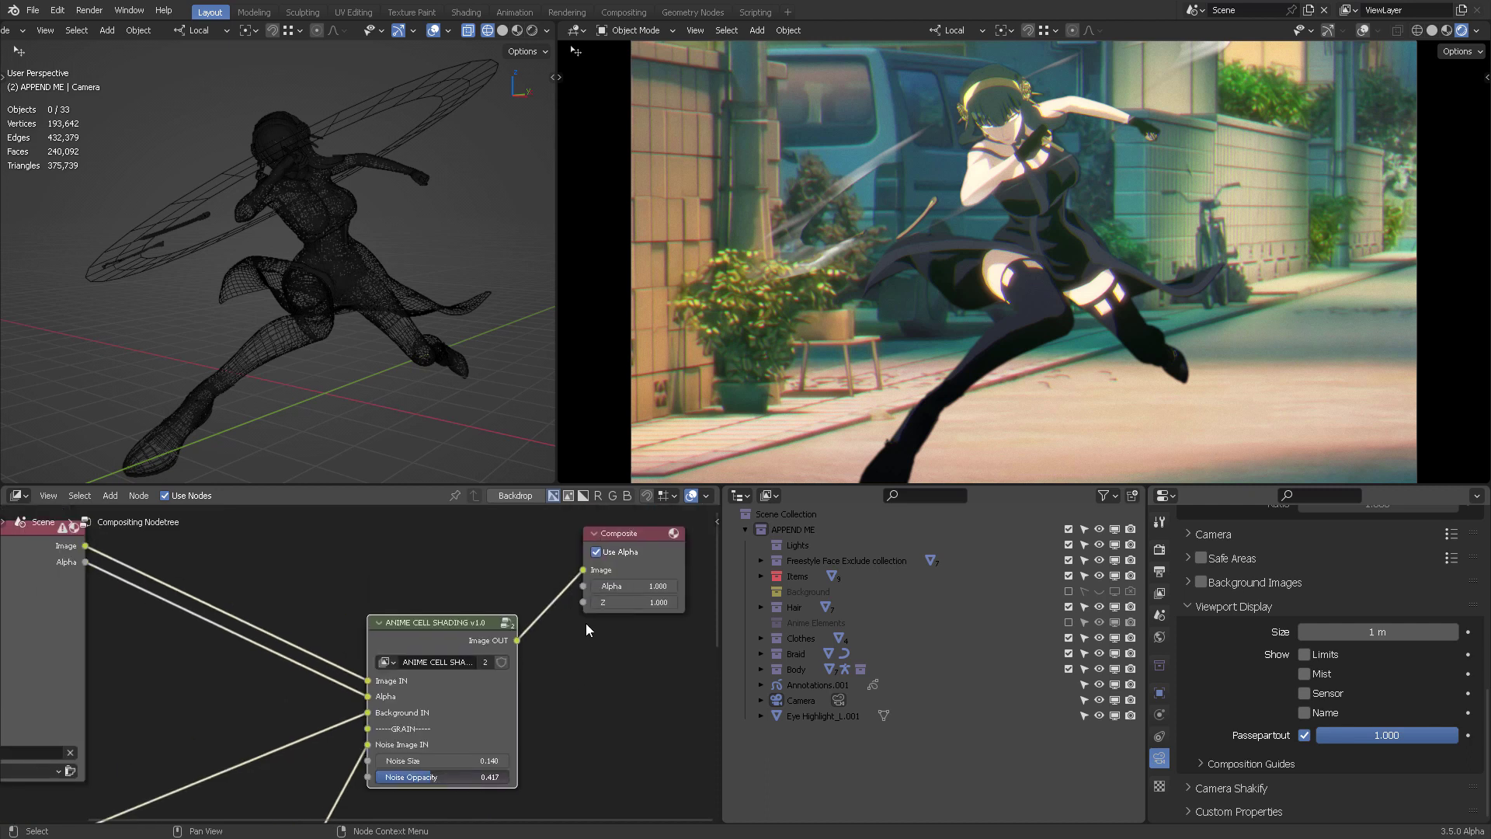
{"action": "middle_click_drag", "start_coordinate": [487, 564], "coordinate": [509, 531]}
{"action": "scroll", "coordinate": [599, 604], "scroll_direction": "up", "scroll_amount": 3}
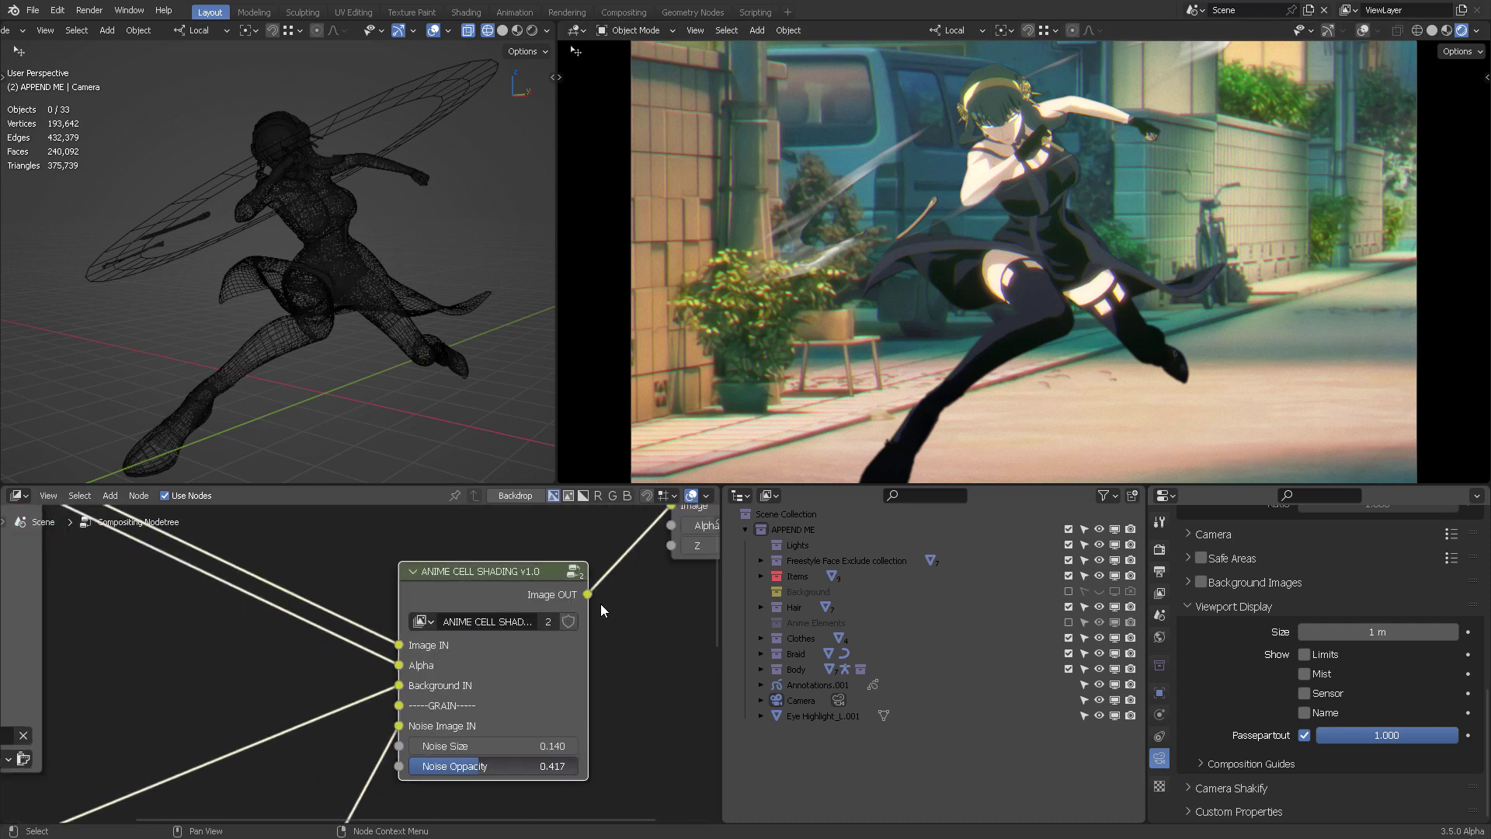
{"action": "middle_click_drag", "start_coordinate": [556, 670], "coordinate": [538, 621]}
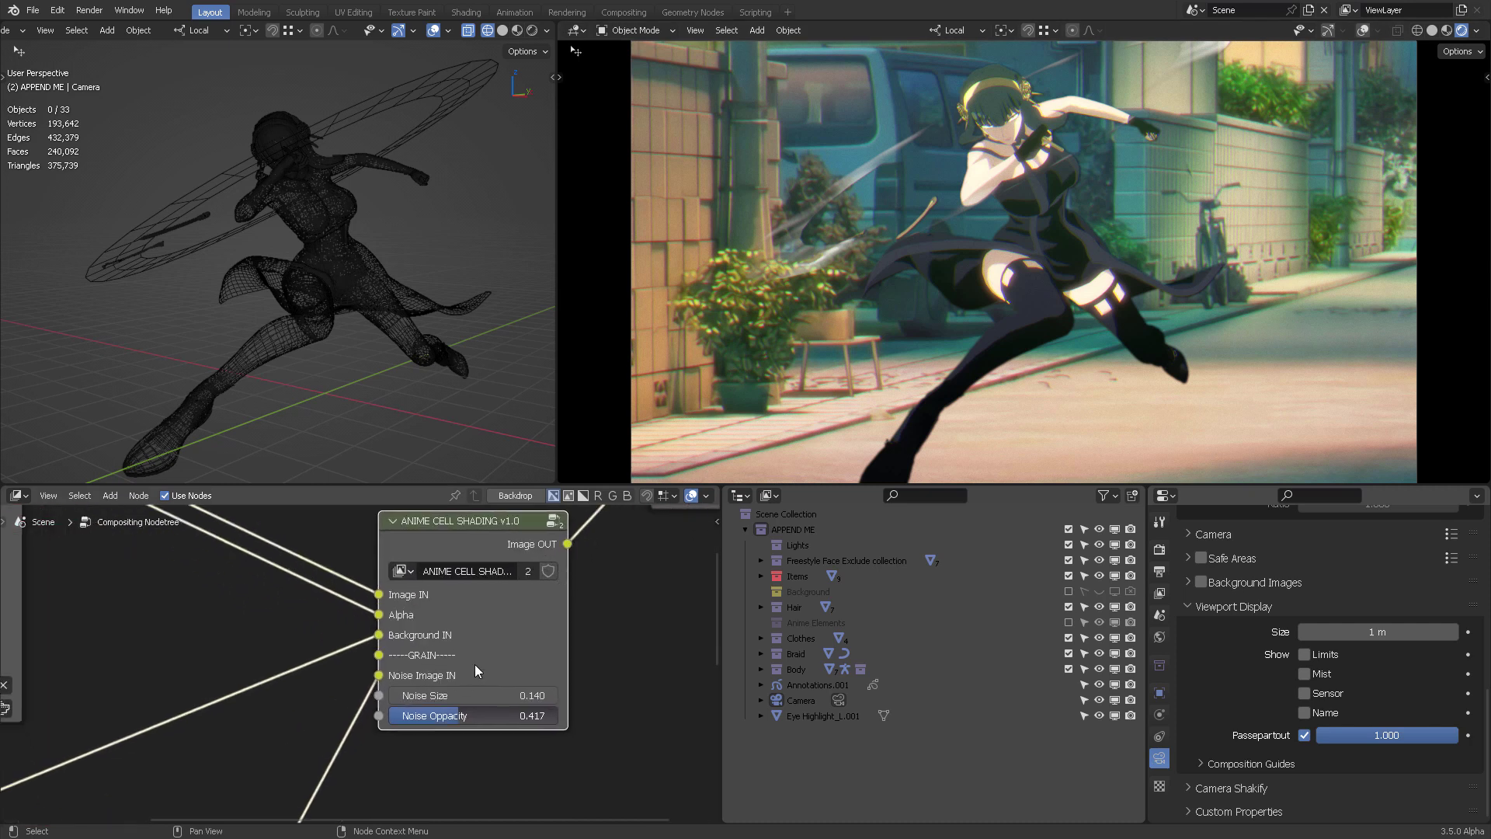
{"action": "middle_click_drag", "start_coordinate": [636, 587], "coordinate": [629, 613]}
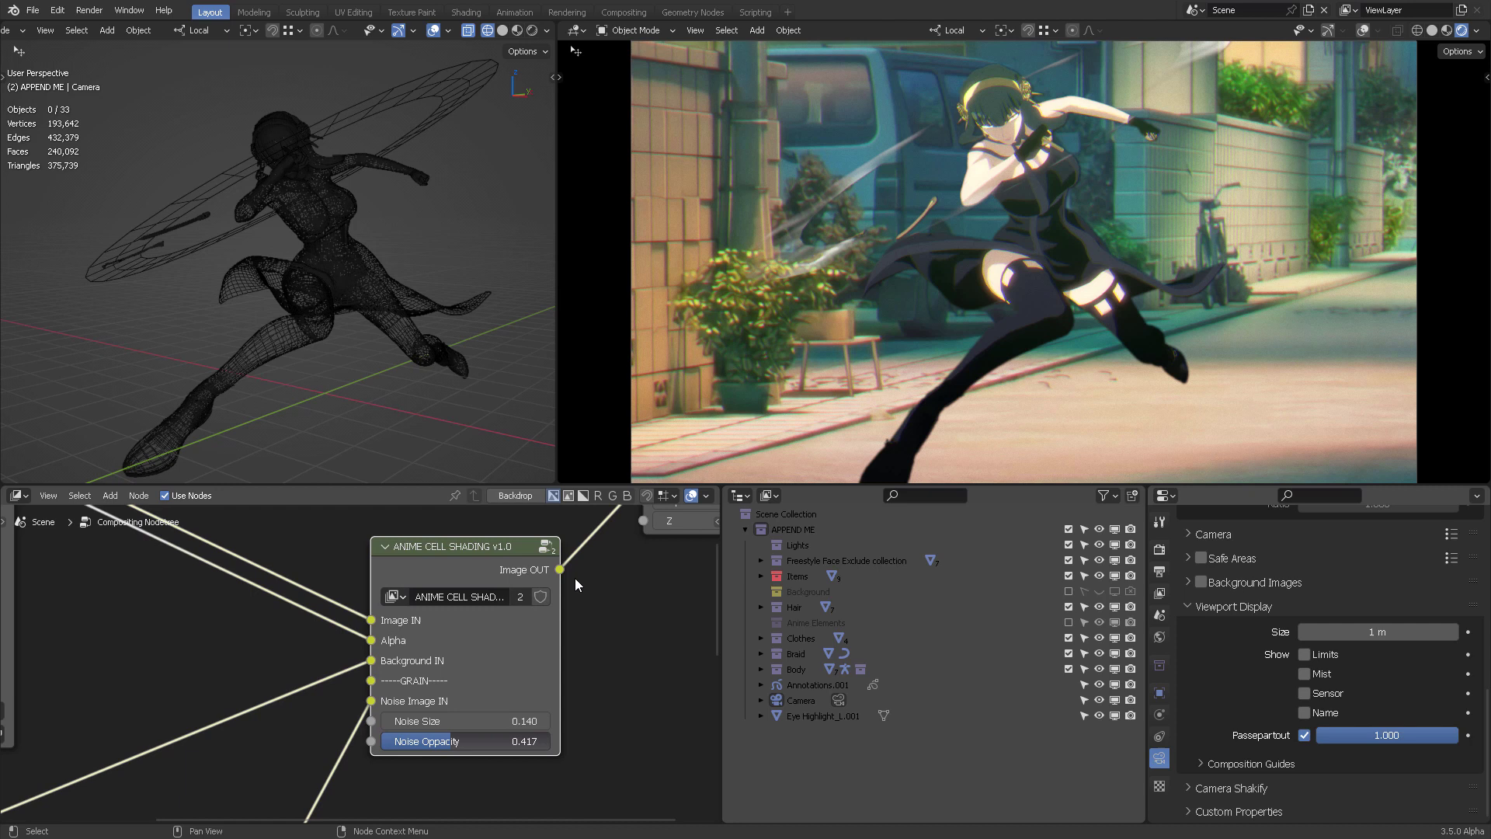
{"action": "middle_click_drag", "start_coordinate": [414, 550], "coordinate": [423, 553]}
Open the ANIME CELL SHADING v1.0 group for editing and maximize the node editor
{"action": "key", "text": "Tab"}
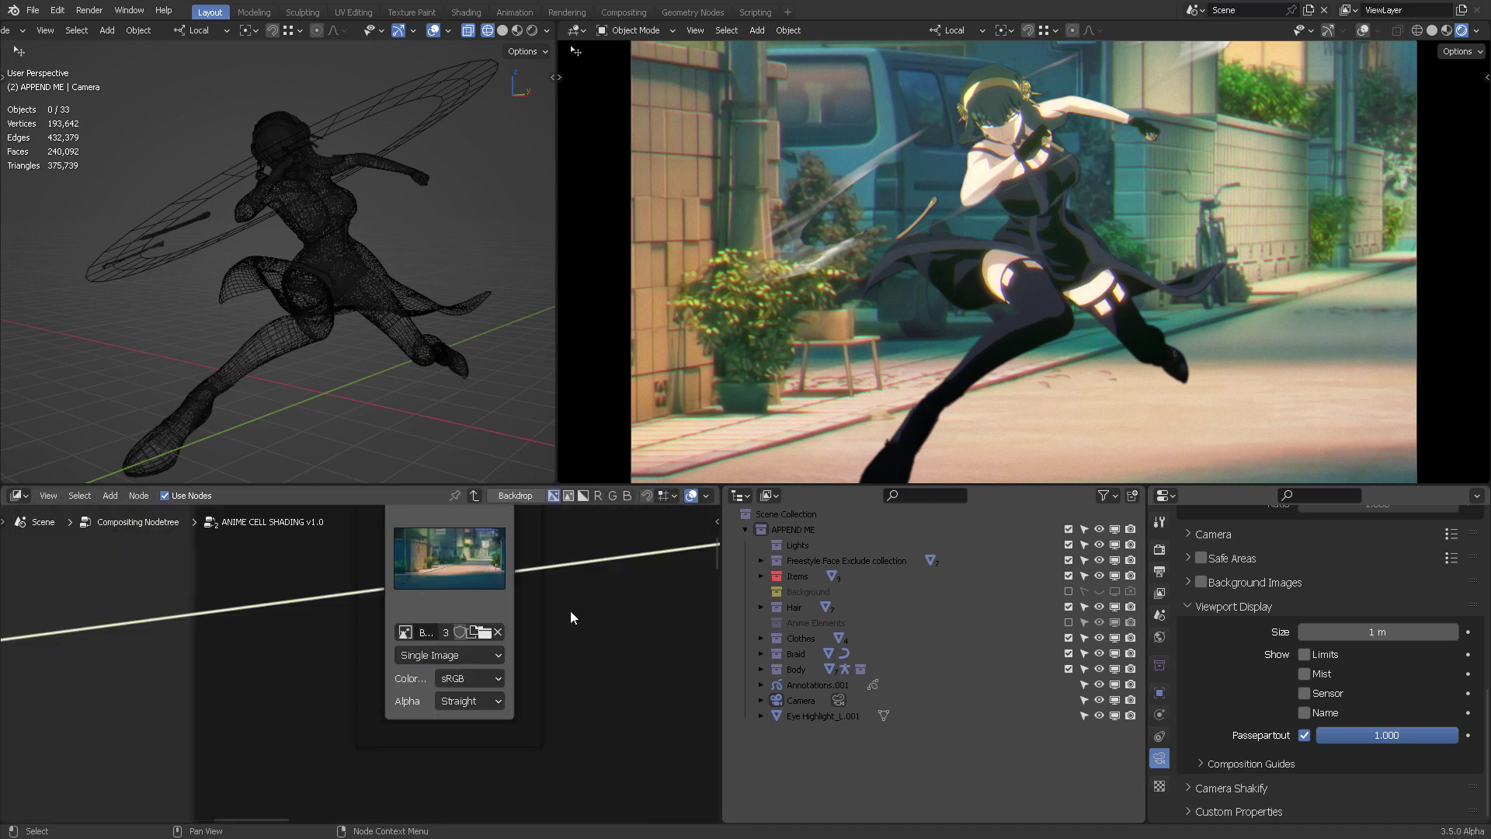
{"action": "key", "text": "ctrl+space"}
{"action": "scroll", "coordinate": [966, 315], "scroll_direction": "down", "scroll_amount": 2}
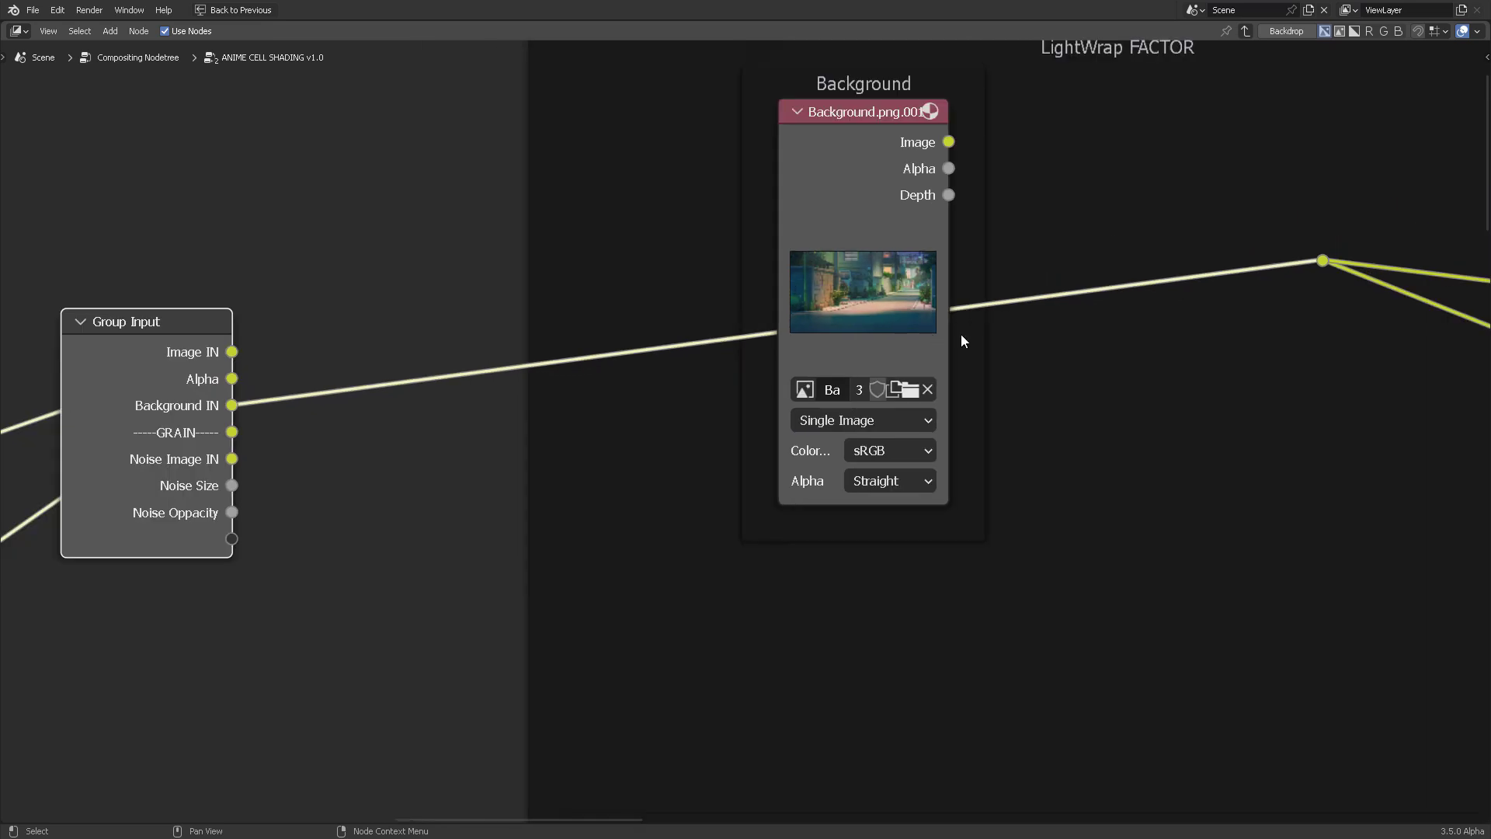
Move the Group Input node far to the left, beyond the reroute points and the Blur and glow frame
{"action": "scroll", "coordinate": [961, 341], "scroll_direction": "down", "scroll_amount": 4}
{"action": "middle_click_drag", "start_coordinate": [850, 456], "coordinate": [955, 334]}
{"action": "middle_click_drag", "start_coordinate": [560, 512], "coordinate": [885, 303]}
{"action": "middle_click_drag", "start_coordinate": [553, 470], "coordinate": [1109, 185]}
{"action": "middle_click_drag", "start_coordinate": [728, 406], "coordinate": [956, 273]}
{"action": "middle_click_drag", "start_coordinate": [1198, 147], "coordinate": [584, 573]}
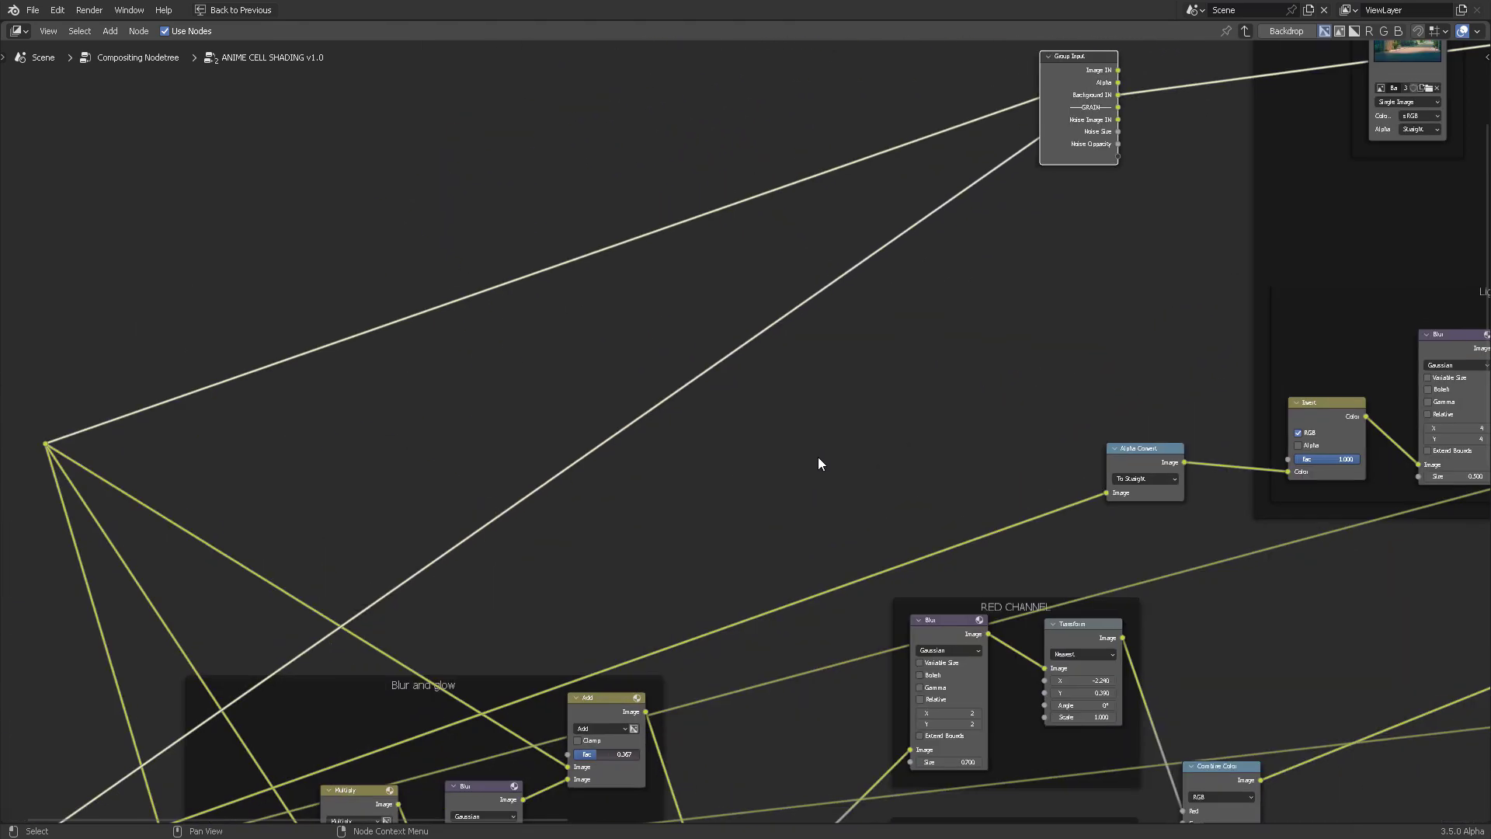
{"action": "scroll", "coordinate": [817, 463], "scroll_direction": "down", "scroll_amount": 1}
{"action": "left_click_drag", "start_coordinate": [1073, 152], "coordinate": [216, 597]}
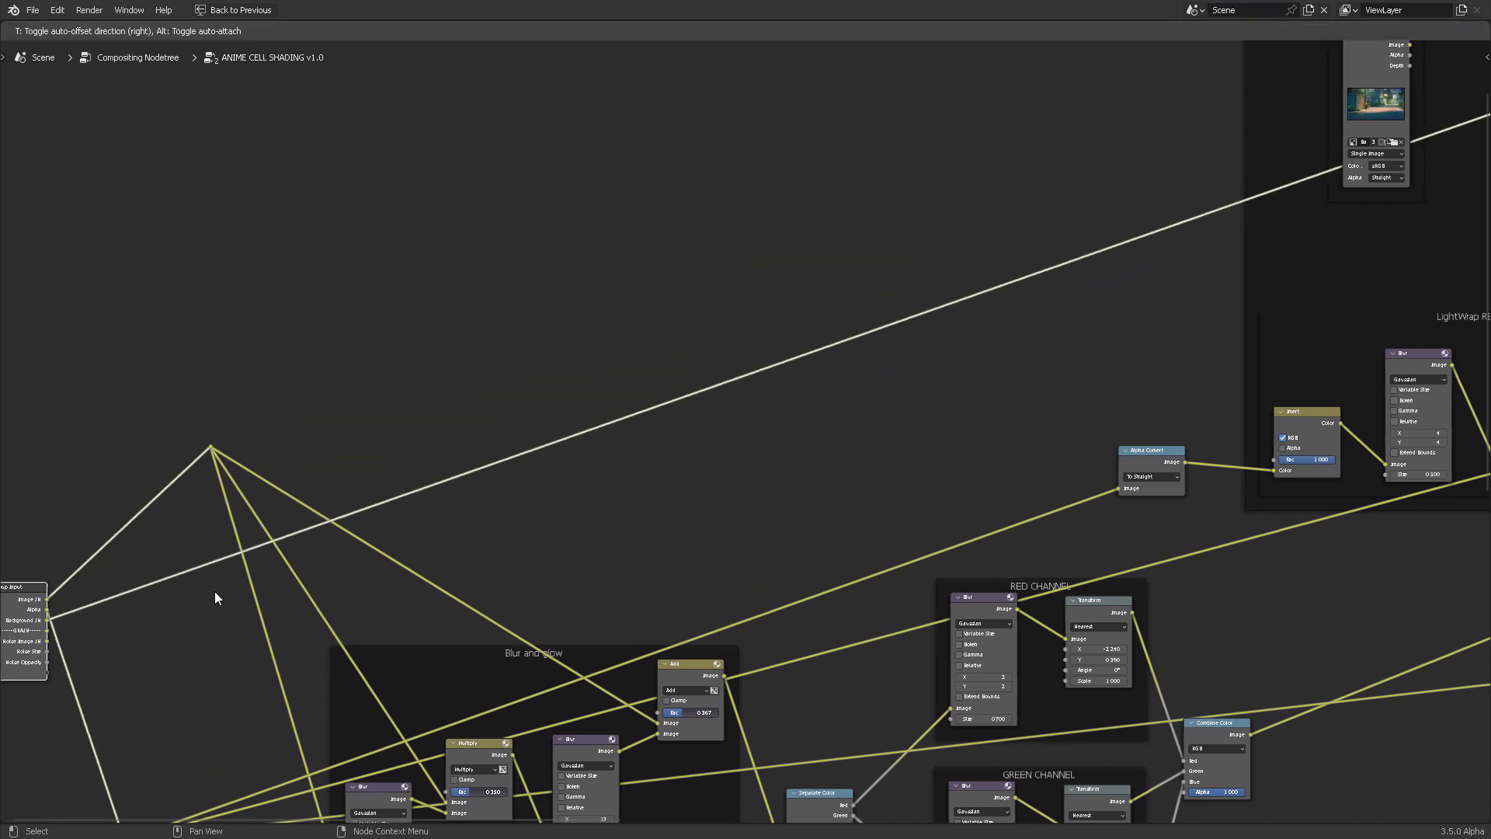
{"action": "middle_click_drag", "start_coordinate": [423, 459], "coordinate": [924, 247]}
{"action": "left_click_drag", "start_coordinate": [510, 411], "coordinate": [386, 586]}
Examine the Blur and glow nodes and the Blur and Transform nodes of the separated color channels
{"action": "middle_click_drag", "start_coordinate": [765, 492], "coordinate": [393, 333]}
{"action": "scroll", "coordinate": [763, 261], "scroll_direction": "up", "scroll_amount": 7}
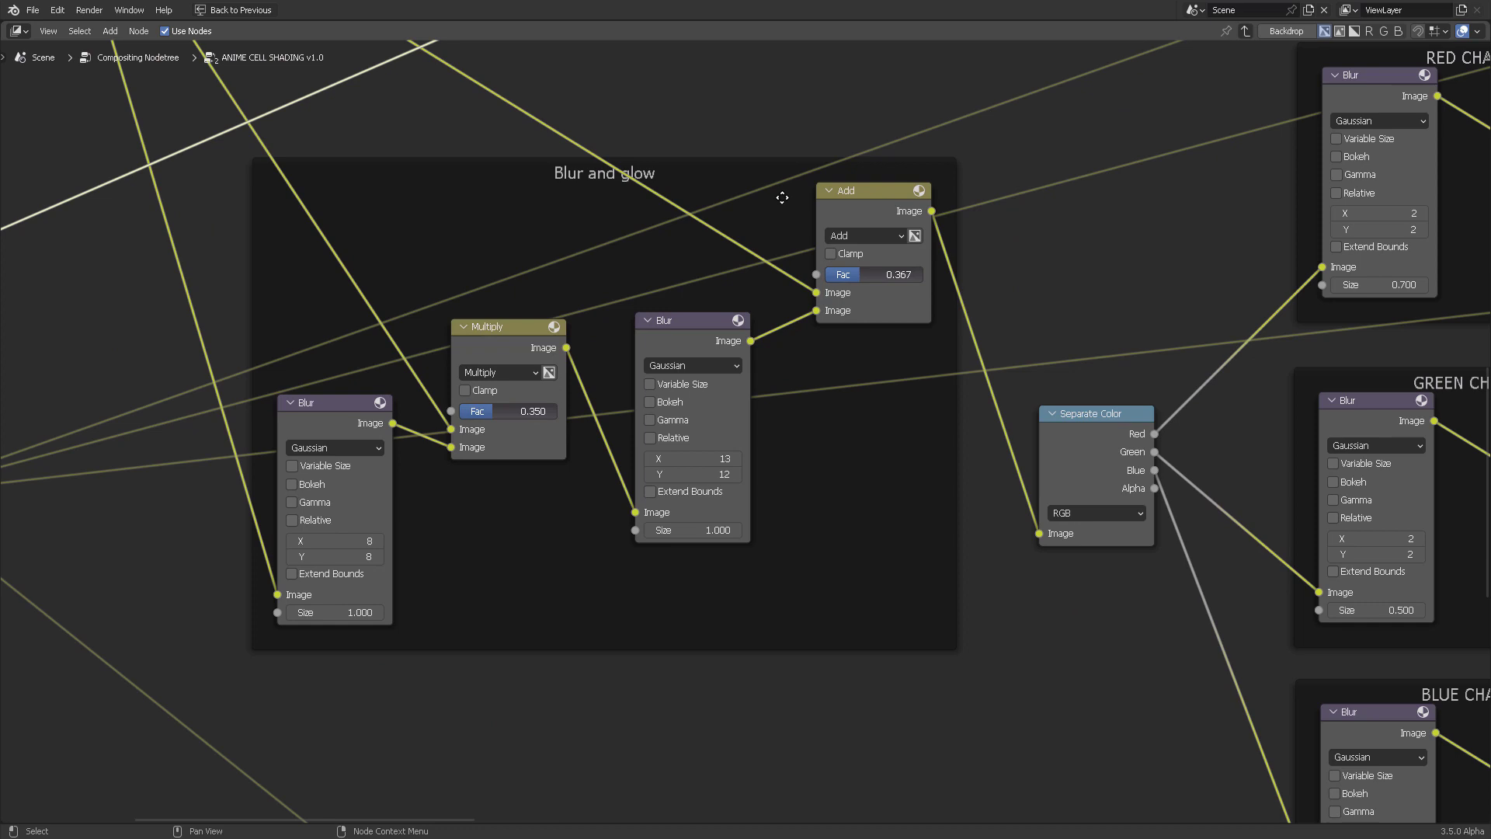
{"action": "middle_click_drag", "start_coordinate": [782, 197], "coordinate": [762, 225]}
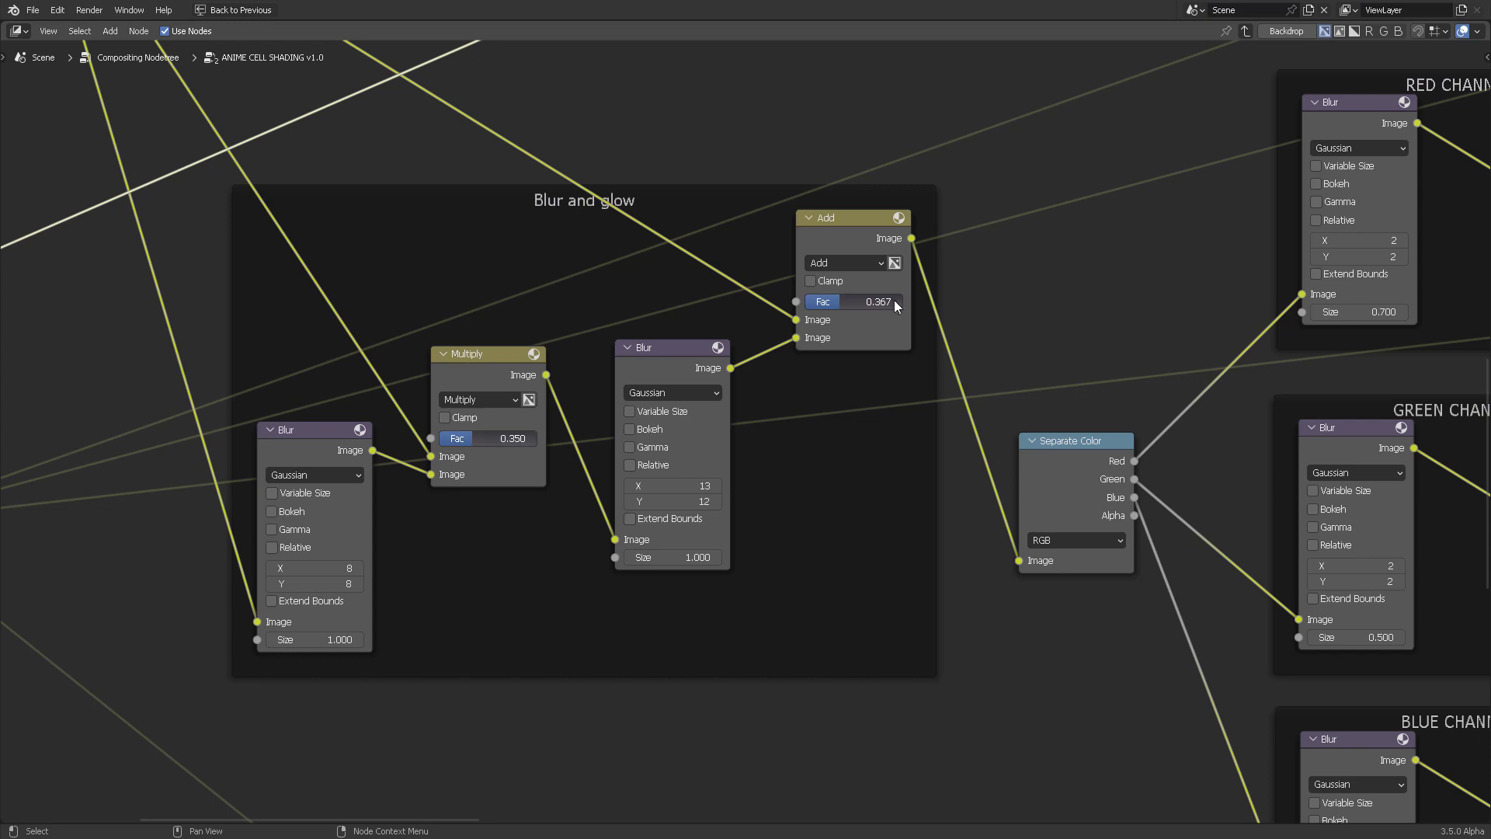
{"action": "left_click_drag", "start_coordinate": [844, 227], "coordinate": [839, 231]}
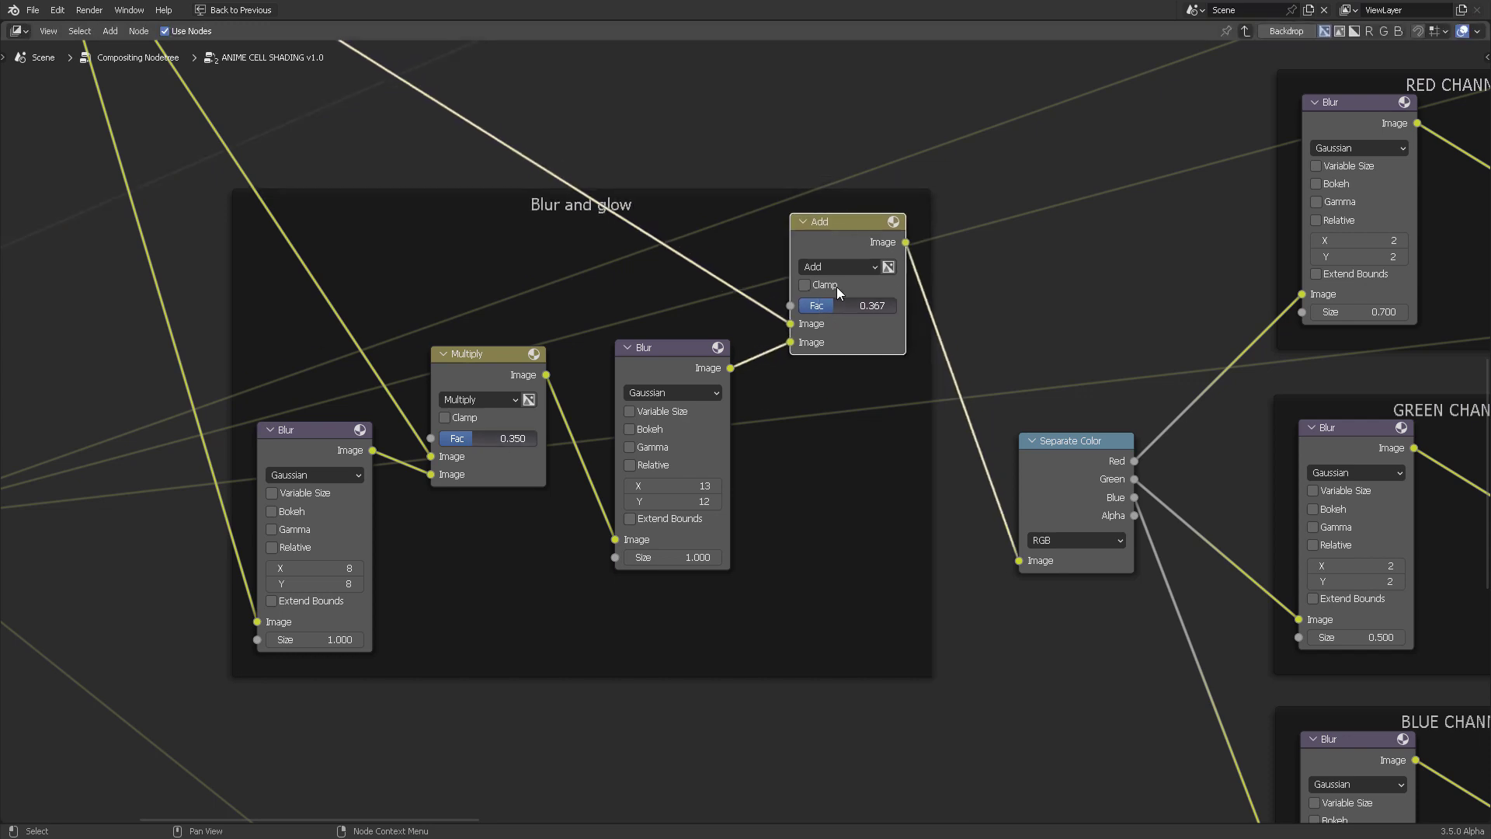
{"action": "middle_click_drag", "start_coordinate": [1065, 319], "coordinate": [513, 379]}
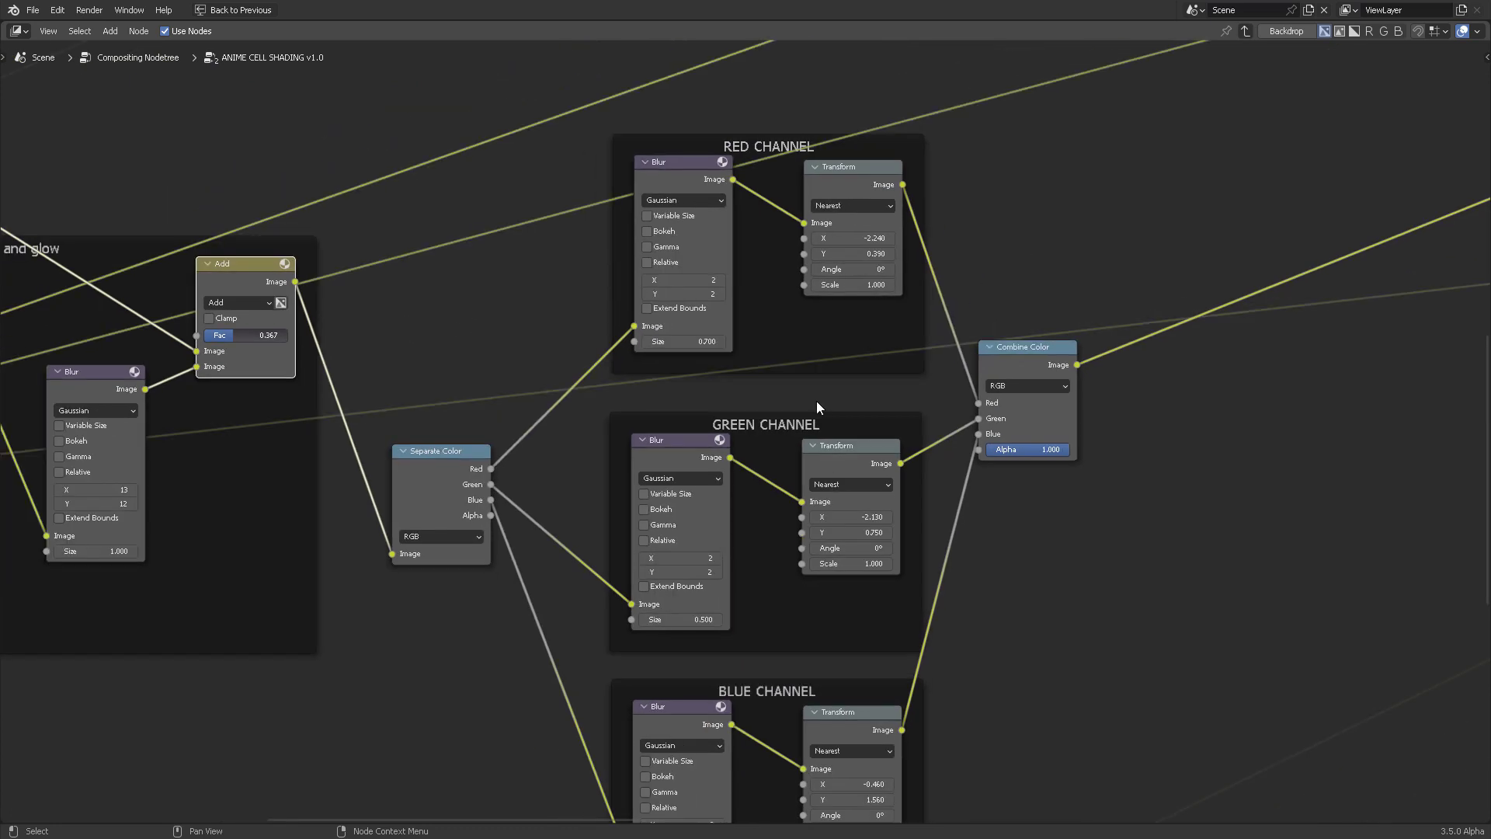
{"action": "middle_click_drag", "start_coordinate": [817, 401], "coordinate": [851, 305]}
{"action": "middle_click_drag", "start_coordinate": [896, 173], "coordinate": [857, 205]}
{"action": "scroll", "coordinate": [892, 179], "scroll_direction": "up", "scroll_amount": 3}
{"action": "middle_click_drag", "start_coordinate": [854, 140], "coordinate": [809, 291]}
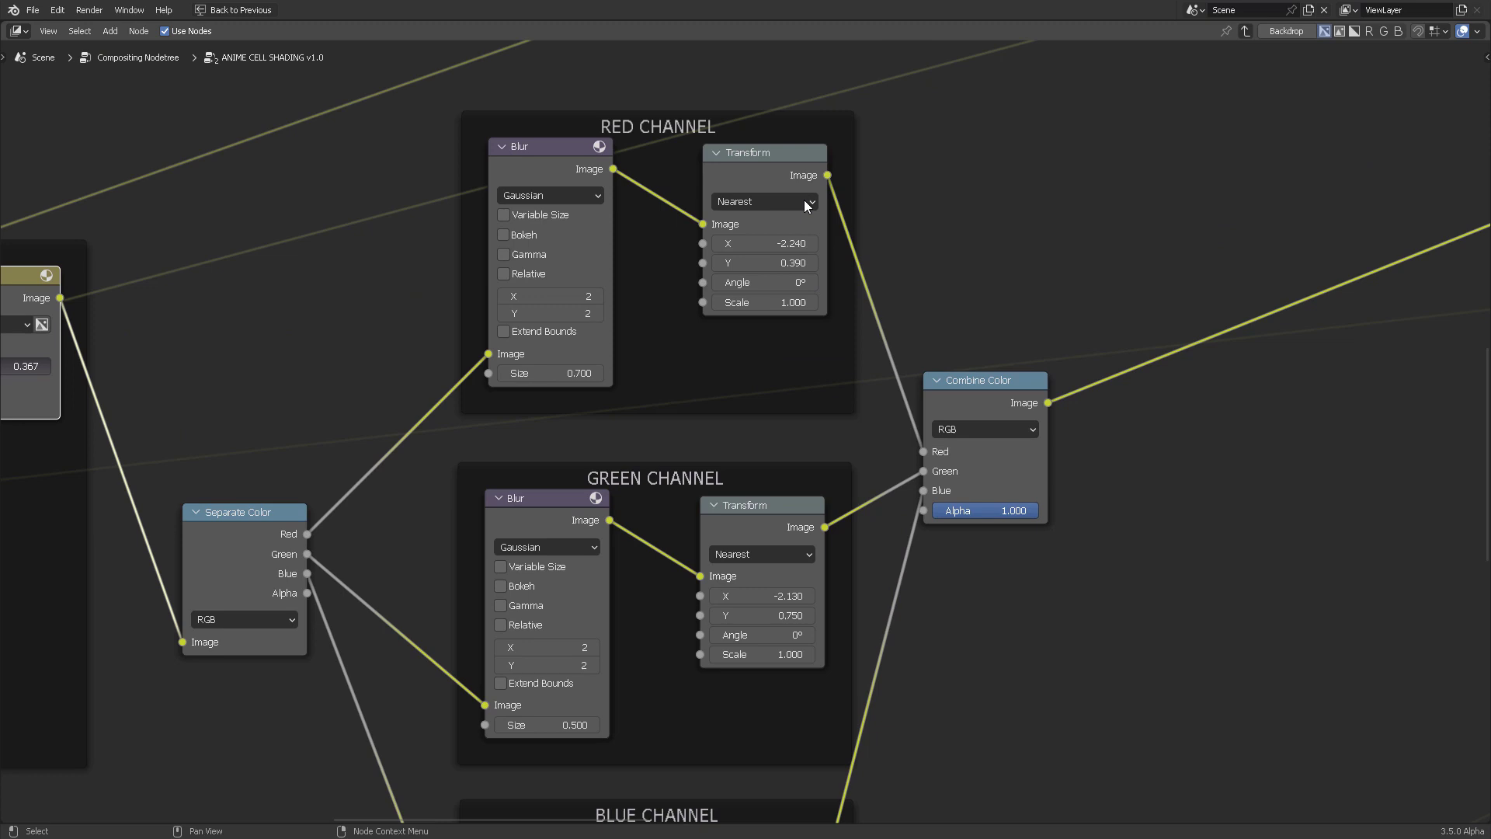
{"action": "scroll", "coordinate": [799, 481], "scroll_direction": "down", "scroll_amount": 2}
{"action": "middle_click_drag", "start_coordinate": [819, 399], "coordinate": [725, 387]}
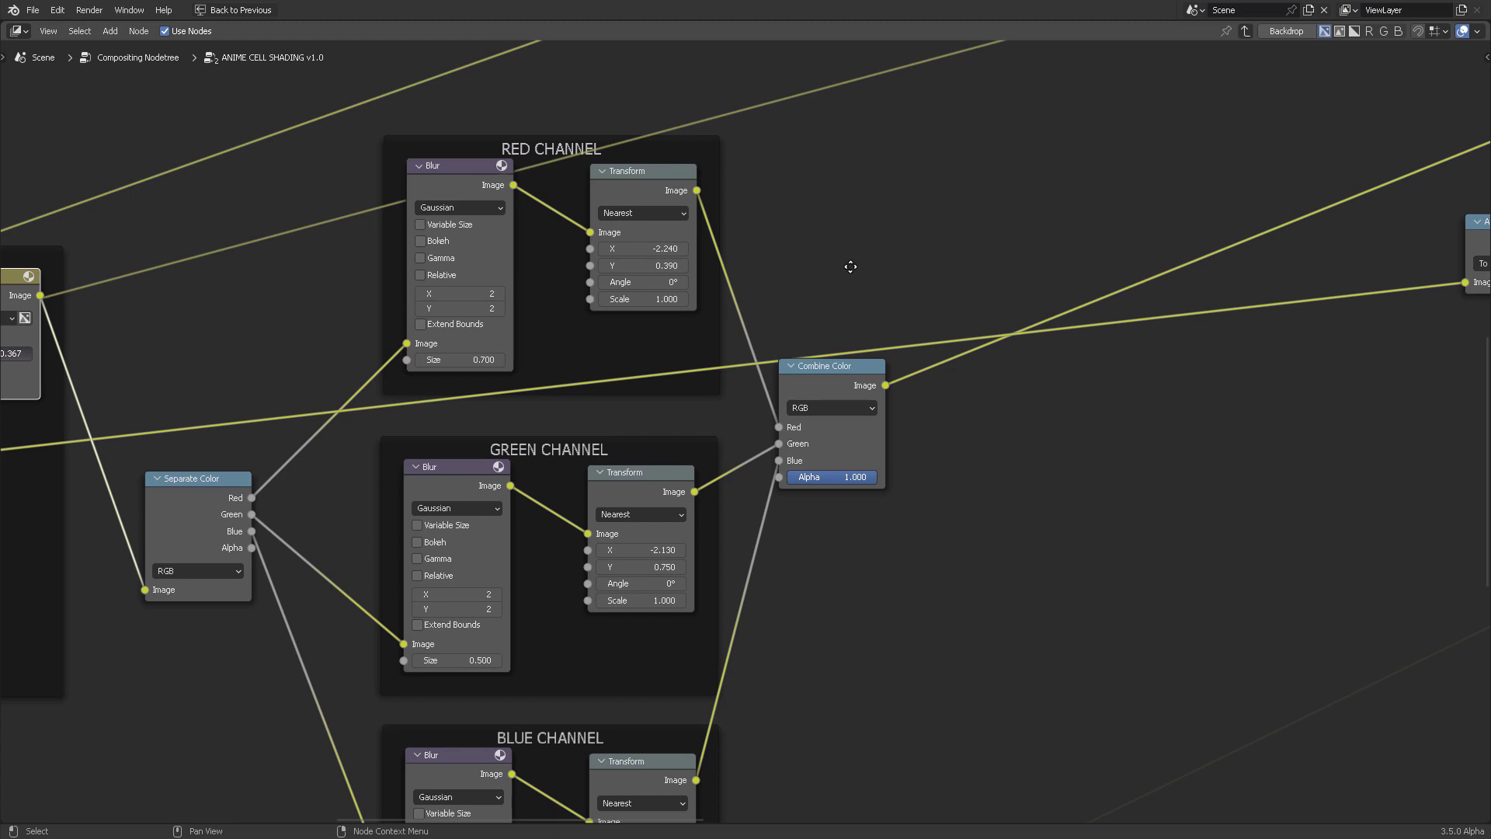
{"action": "mouse_move", "coordinate": [849, 266]}
{"action": "middle_mouse_down"}
{"action": "mouse_move", "coordinate": [759, 271]}
{"action": "mouse_move", "coordinate": [866, 266]}
{"action": "middle_mouse_up"}
{"action": "scroll", "coordinate": [829, 220], "scroll_direction": "down", "scroll_amount": 5}
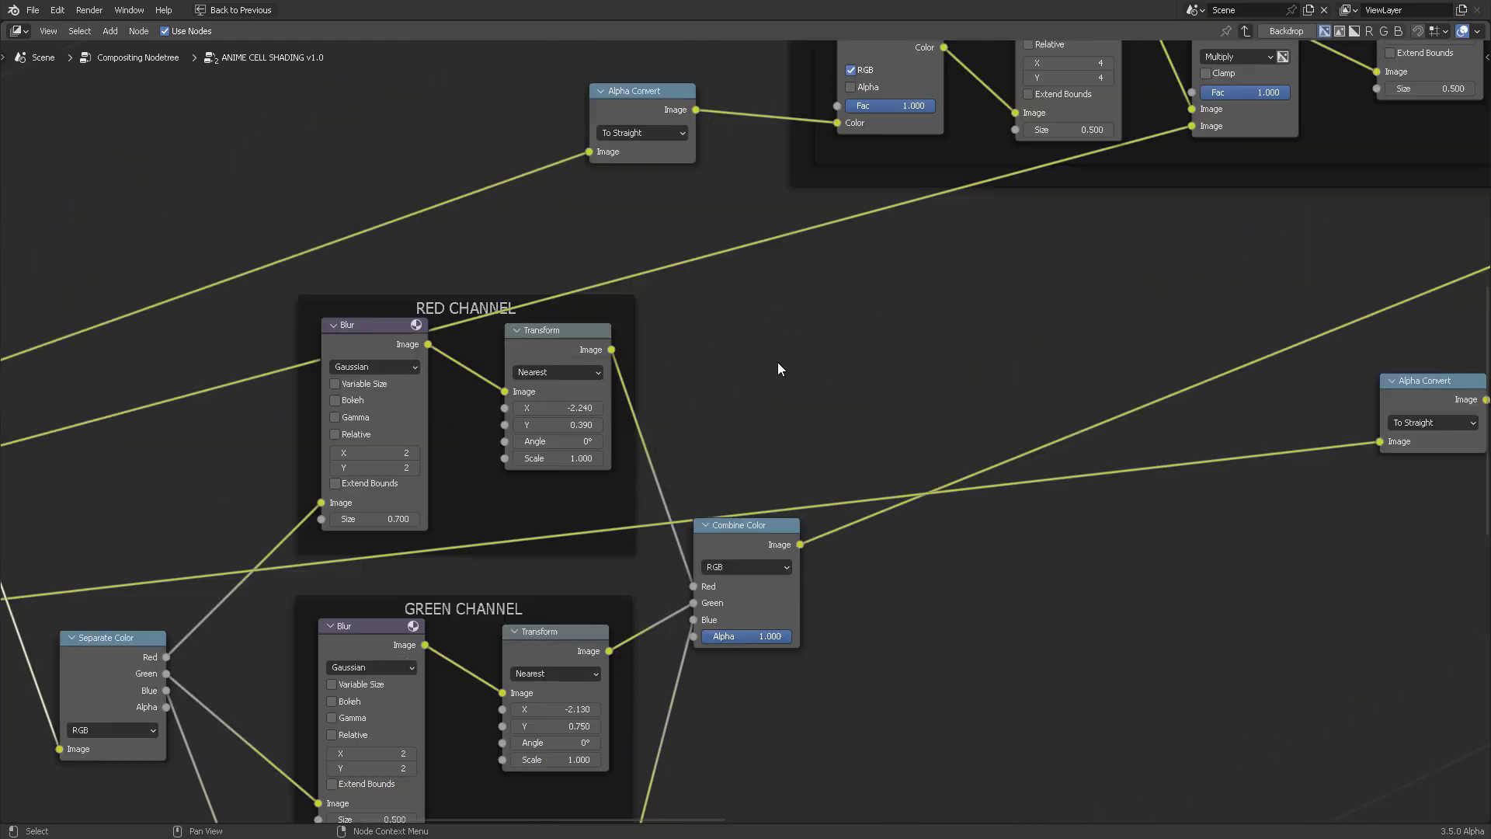
Examine the Gradient ramp frame with its Alpha Convert, Blur, gradient image and Mix nodes
{"action": "scroll", "coordinate": [768, 407], "scroll_direction": "down", "scroll_amount": 1}
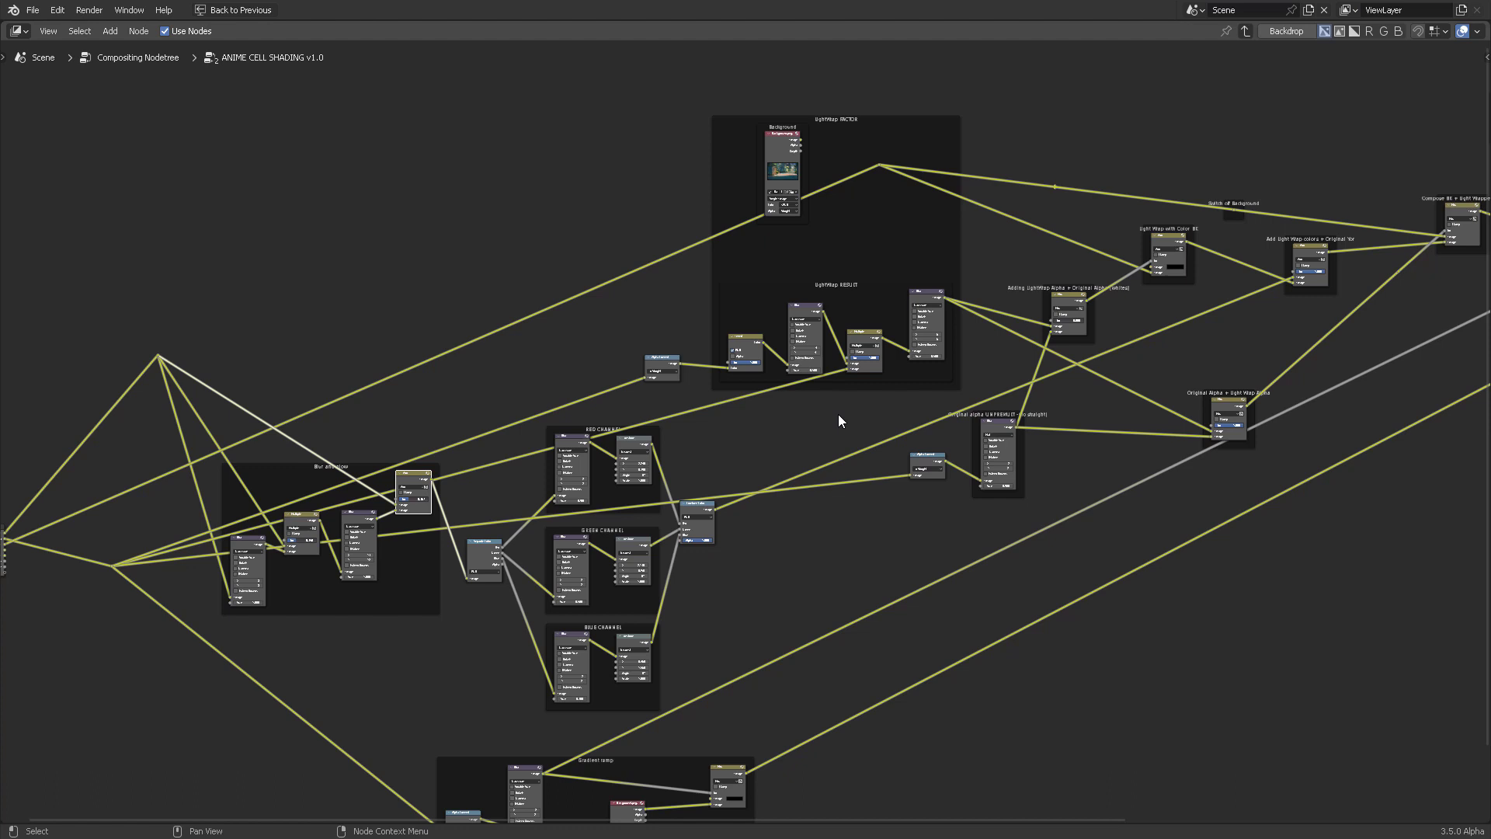
{"action": "middle_click_drag", "start_coordinate": [778, 497], "coordinate": [813, 327]}
{"action": "middle_click_drag", "start_coordinate": [801, 448], "coordinate": [1031, 186]}
{"action": "scroll", "coordinate": [932, 376], "scroll_direction": "up", "scroll_amount": 10}
{"action": "scroll", "coordinate": [980, 330], "scroll_direction": "up", "scroll_amount": 4}
{"action": "middle_click_drag", "start_coordinate": [974, 328], "coordinate": [982, 305]}
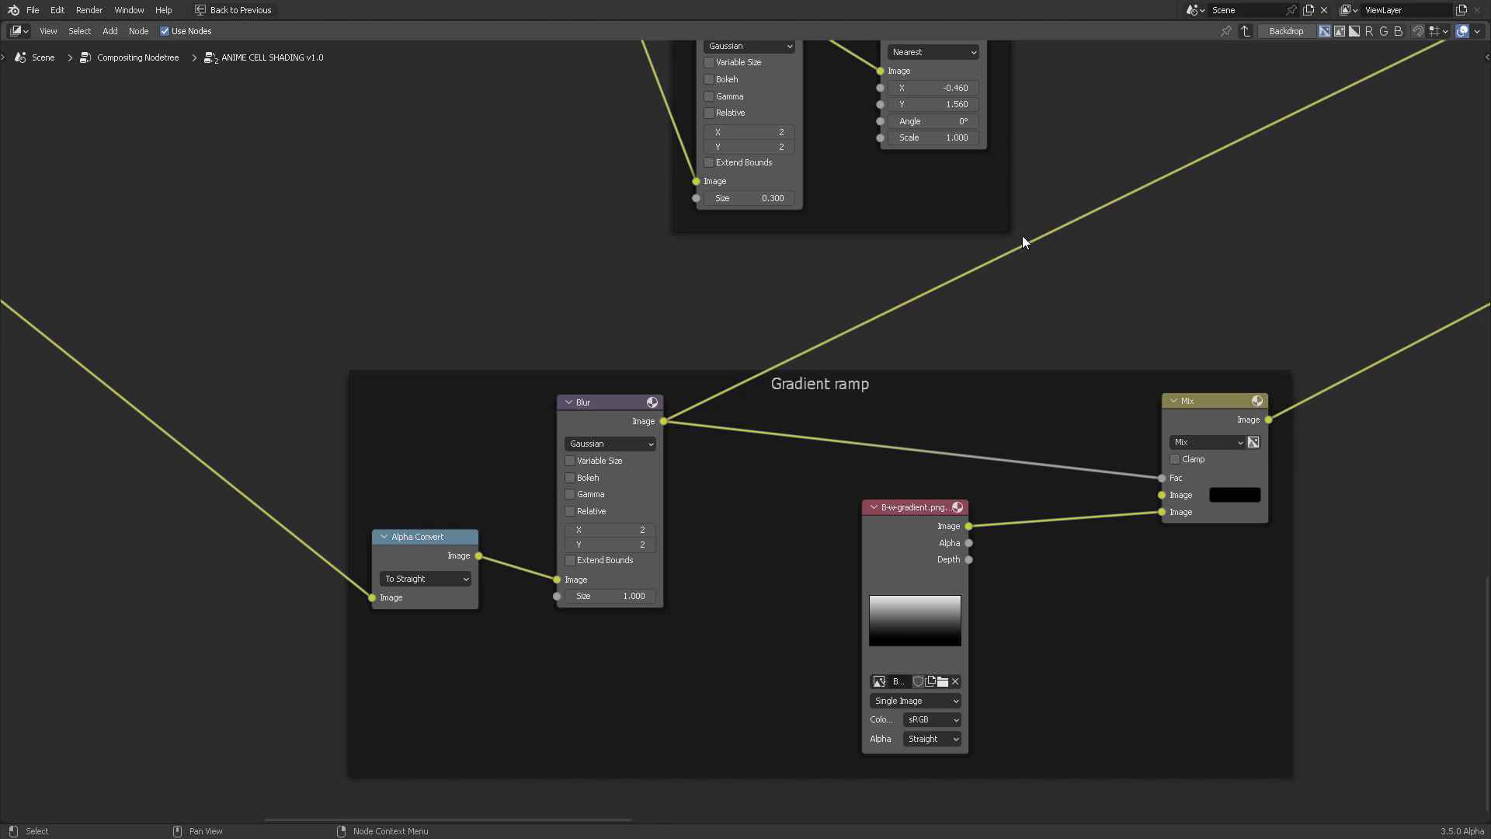
{"action": "left_click_drag", "start_coordinate": [821, 375], "coordinate": [852, 381]}
Examine the Tinting character gradient frame and its ColorRamp node
{"action": "scroll", "coordinate": [1121, 210], "scroll_direction": "down", "scroll_amount": 2}
{"action": "scroll", "coordinate": [1120, 202], "scroll_direction": "down", "scroll_amount": 2}
{"action": "middle_click_drag", "start_coordinate": [1118, 193], "coordinate": [813, 334]}
{"action": "middle_click_drag", "start_coordinate": [1026, 77], "coordinate": [860, 538]}
{"action": "scroll", "coordinate": [843, 383], "scroll_direction": "up", "scroll_amount": 6}
{"action": "middle_click_drag", "start_coordinate": [914, 348], "coordinate": [806, 359]}
{"action": "scroll", "coordinate": [970, 466], "scroll_direction": "up", "scroll_amount": 2}
{"action": "mouse_move", "coordinate": [806, 359]}
{"action": "left_mouse_down"}
{"action": "mouse_move", "coordinate": [763, 353]}
{"action": "mouse_move", "coordinate": [807, 353]}
{"action": "left_mouse_up"}
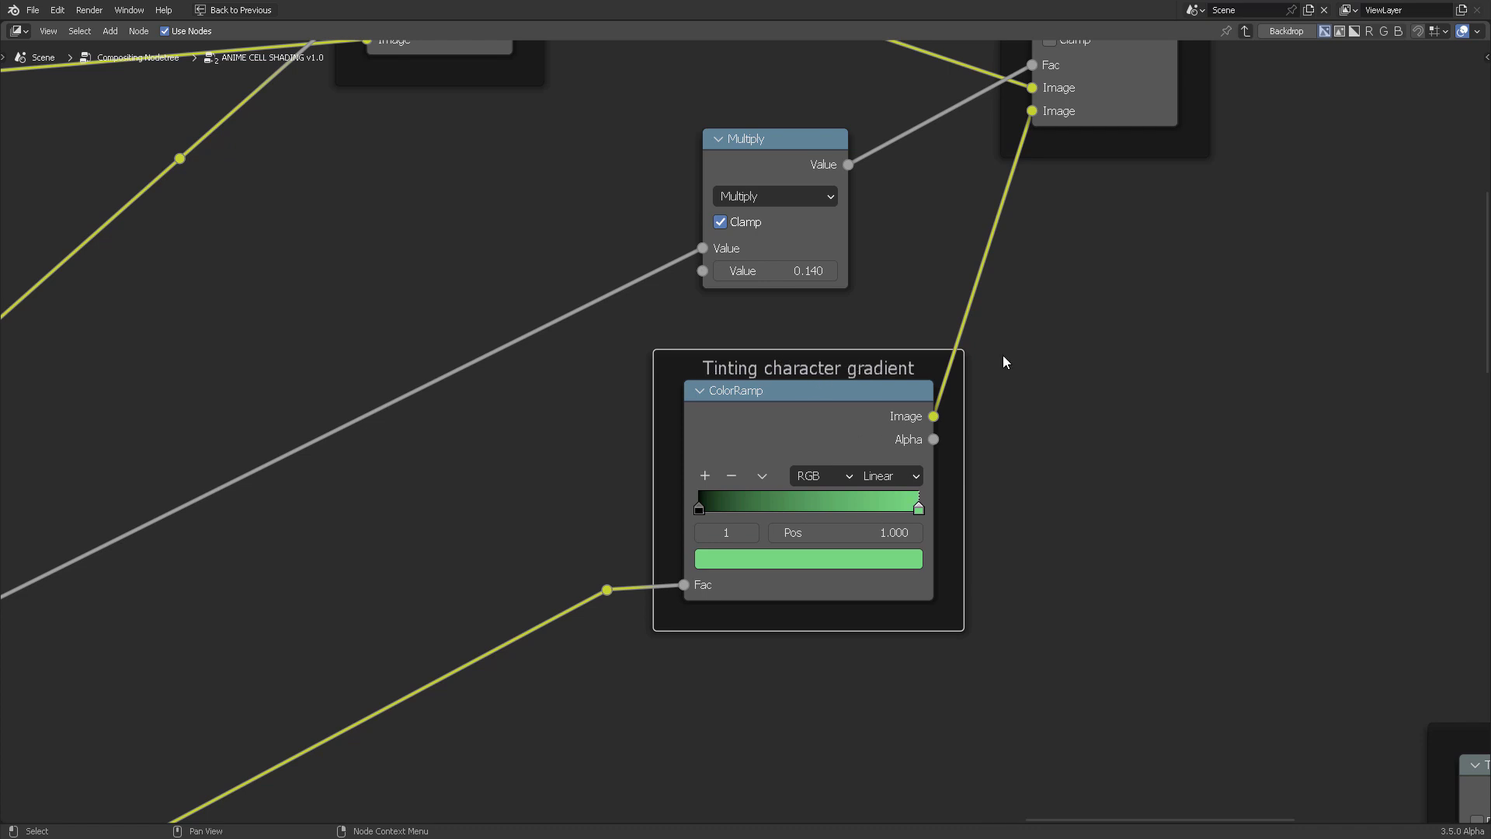
Examine the character tinting Add node, the Noise Overlay node and the Tiling noise frame
{"action": "middle_click_drag", "start_coordinate": [1121, 250], "coordinate": [908, 421]}
{"action": "scroll", "coordinate": [1058, 399], "scroll_direction": "down", "scroll_amount": 4}
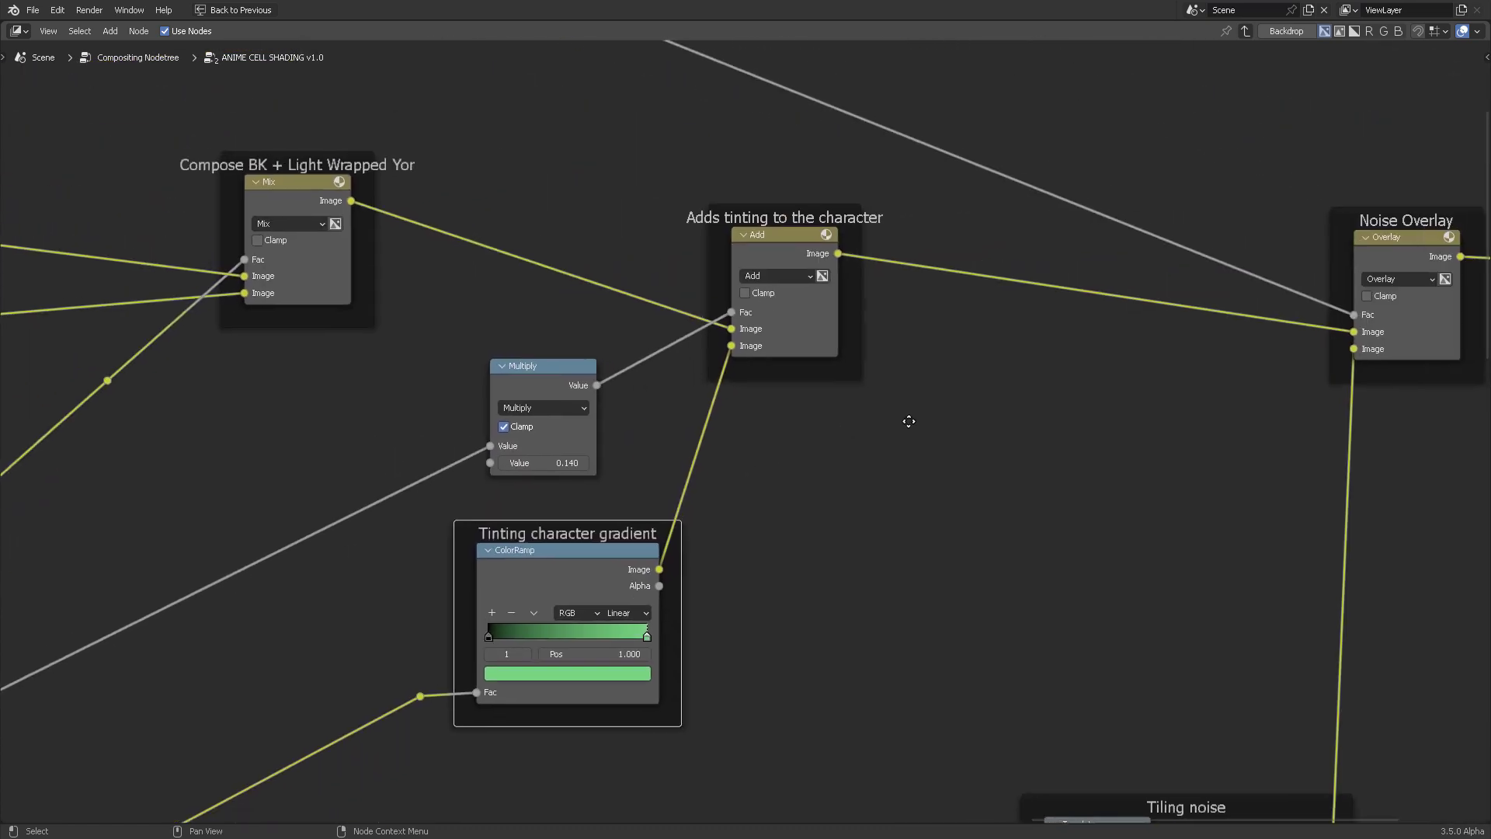
{"action": "middle_click_drag", "start_coordinate": [1022, 402], "coordinate": [812, 466]}
{"action": "mouse_move", "coordinate": [914, 389]}
{"action": "middle_mouse_down"}
{"action": "mouse_move", "coordinate": [814, 371]}
{"action": "mouse_move", "coordinate": [929, 382]}
{"action": "middle_mouse_up"}
{"action": "middle_click_drag", "start_coordinate": [920, 434], "coordinate": [908, 441]}
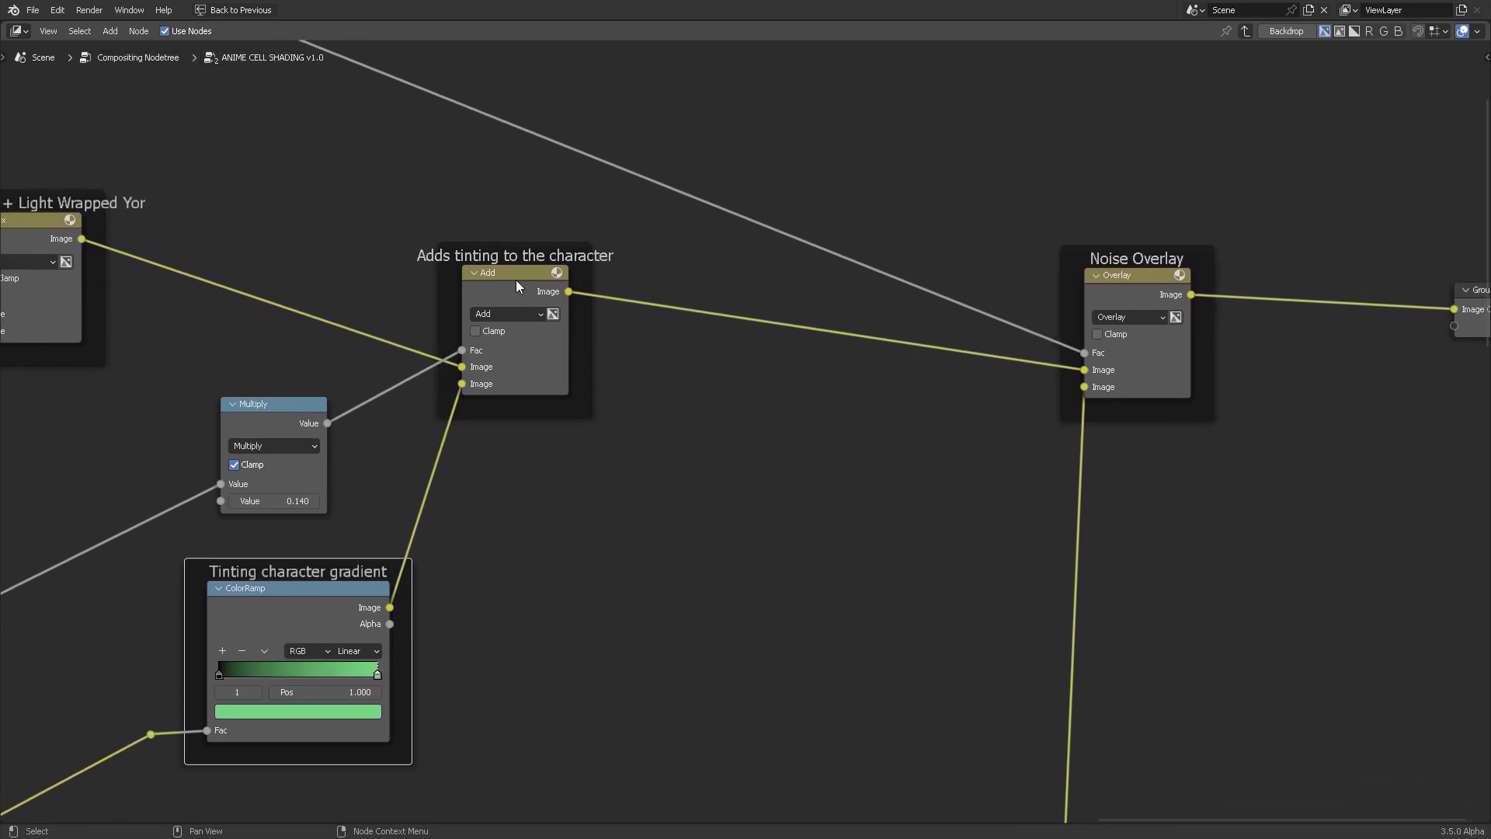
{"action": "left_click_drag", "start_coordinate": [525, 276], "coordinate": [521, 275]}
{"action": "middle_click_drag", "start_coordinate": [794, 418], "coordinate": [872, 408]}
{"action": "scroll", "coordinate": [790, 435], "scroll_direction": "down", "scroll_amount": 2}
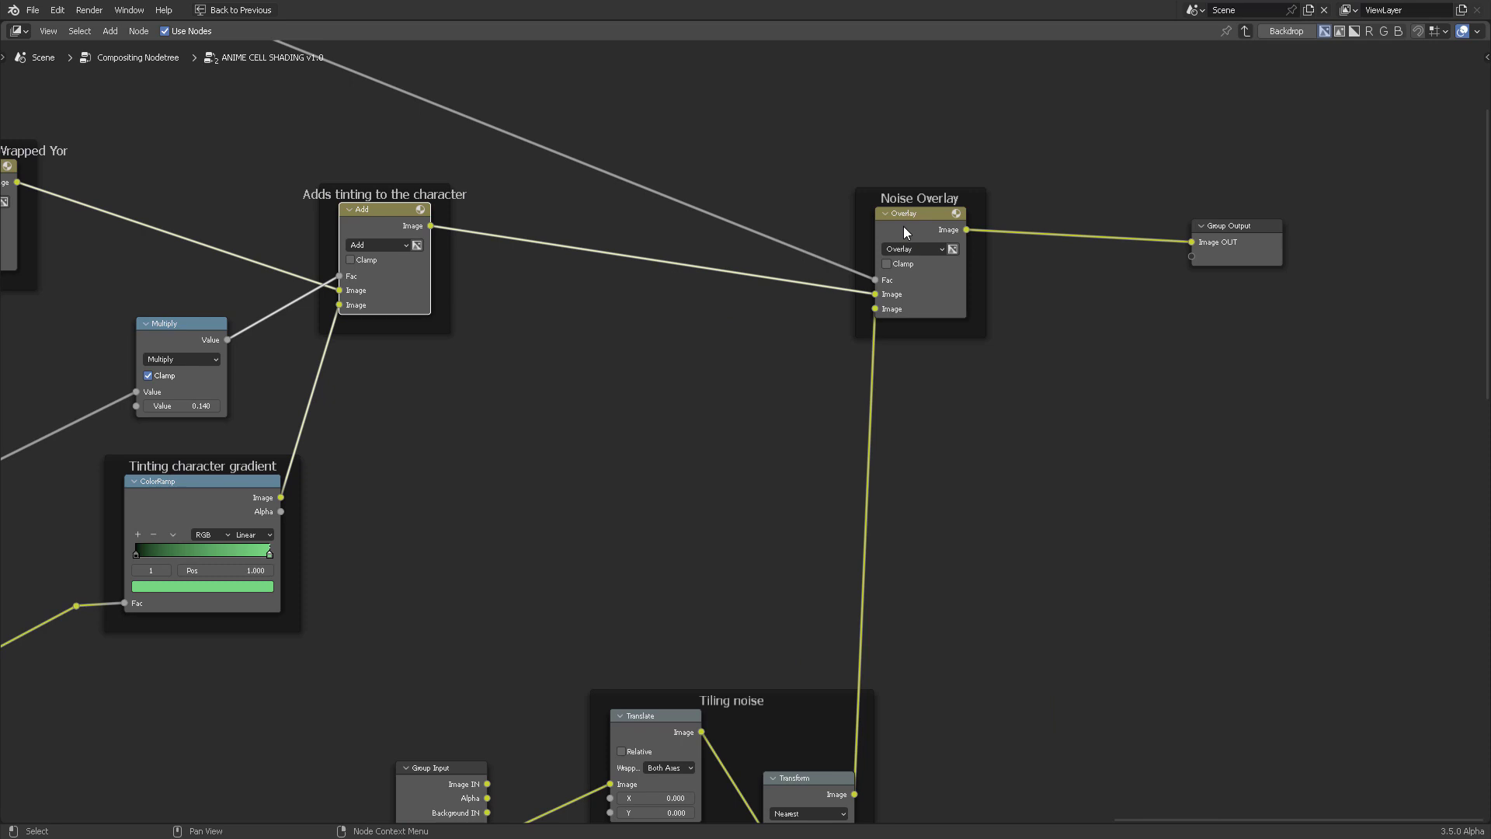
{"action": "middle_click_drag", "start_coordinate": [1100, 423], "coordinate": [1236, 248]}
{"action": "middle_click_drag", "start_coordinate": [1081, 443], "coordinate": [1129, 334]}
{"action": "scroll", "coordinate": [1140, 289], "scroll_direction": "up", "scroll_amount": 2}
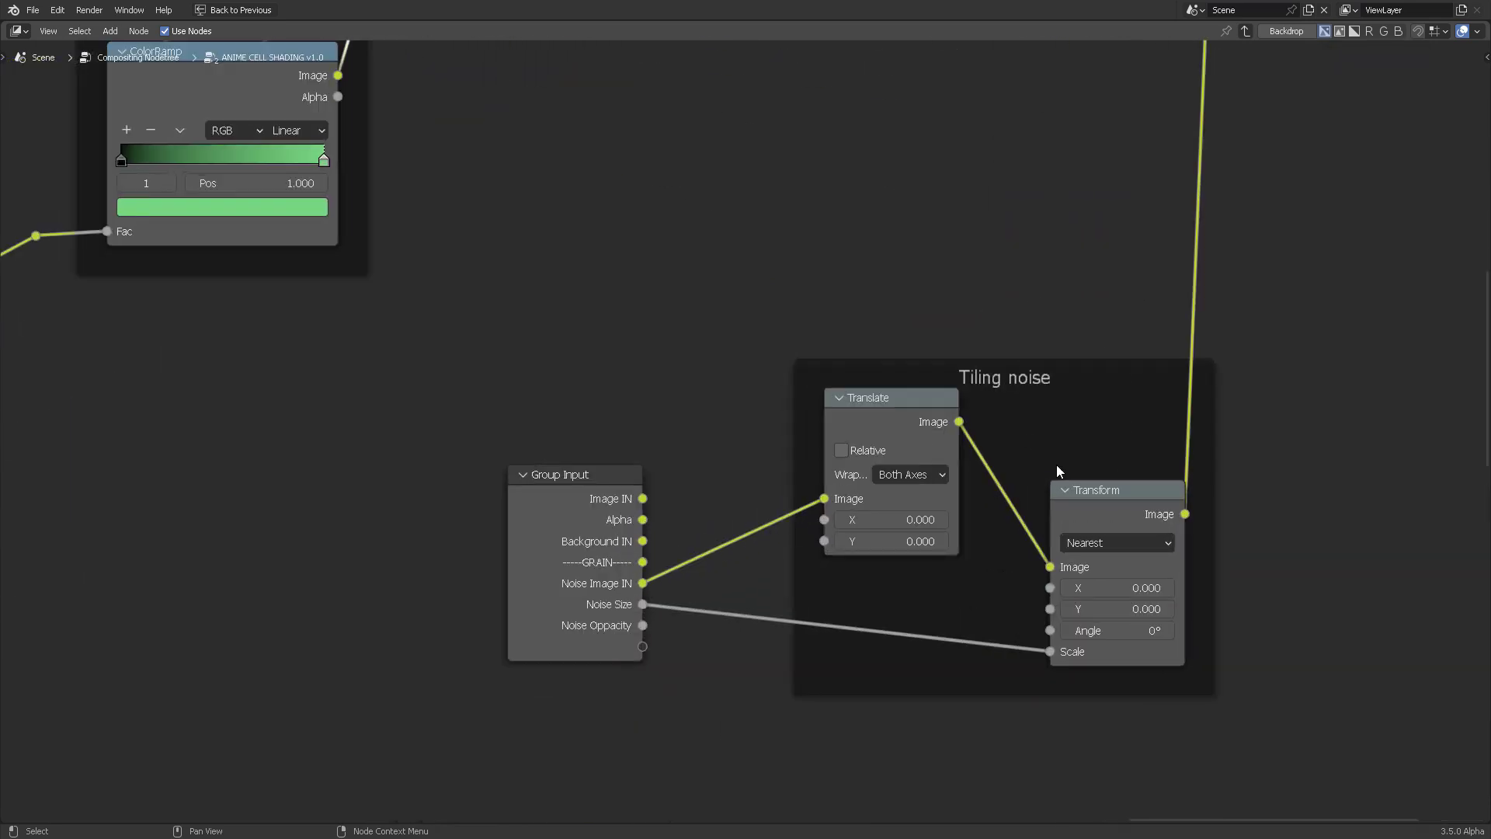
{"action": "scroll", "coordinate": [1076, 311], "scroll_direction": "down", "scroll_amount": 3}
{"action": "middle_click_drag", "start_coordinate": [1129, 253], "coordinate": [1162, 400]}
Leave the node group and restore the node editor to its normal size in the layout
{"action": "key", "text": "Tab"}
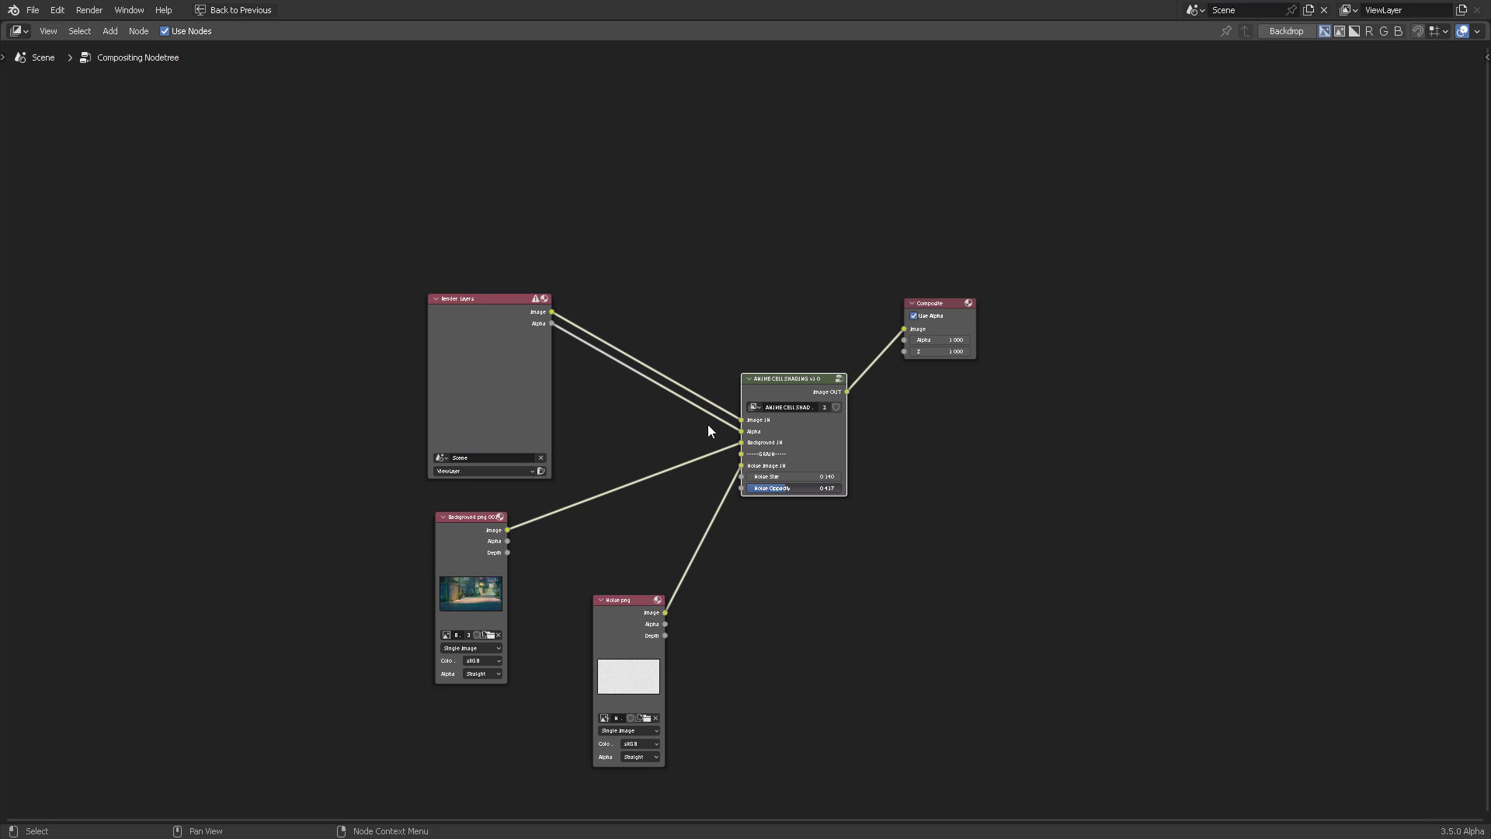
{"action": "scroll", "coordinate": [846, 317], "scroll_direction": "up", "scroll_amount": 3}
{"action": "left_click_drag", "start_coordinate": [776, 364], "coordinate": [738, 377]}
{"action": "key", "text": "ctrl+space"}
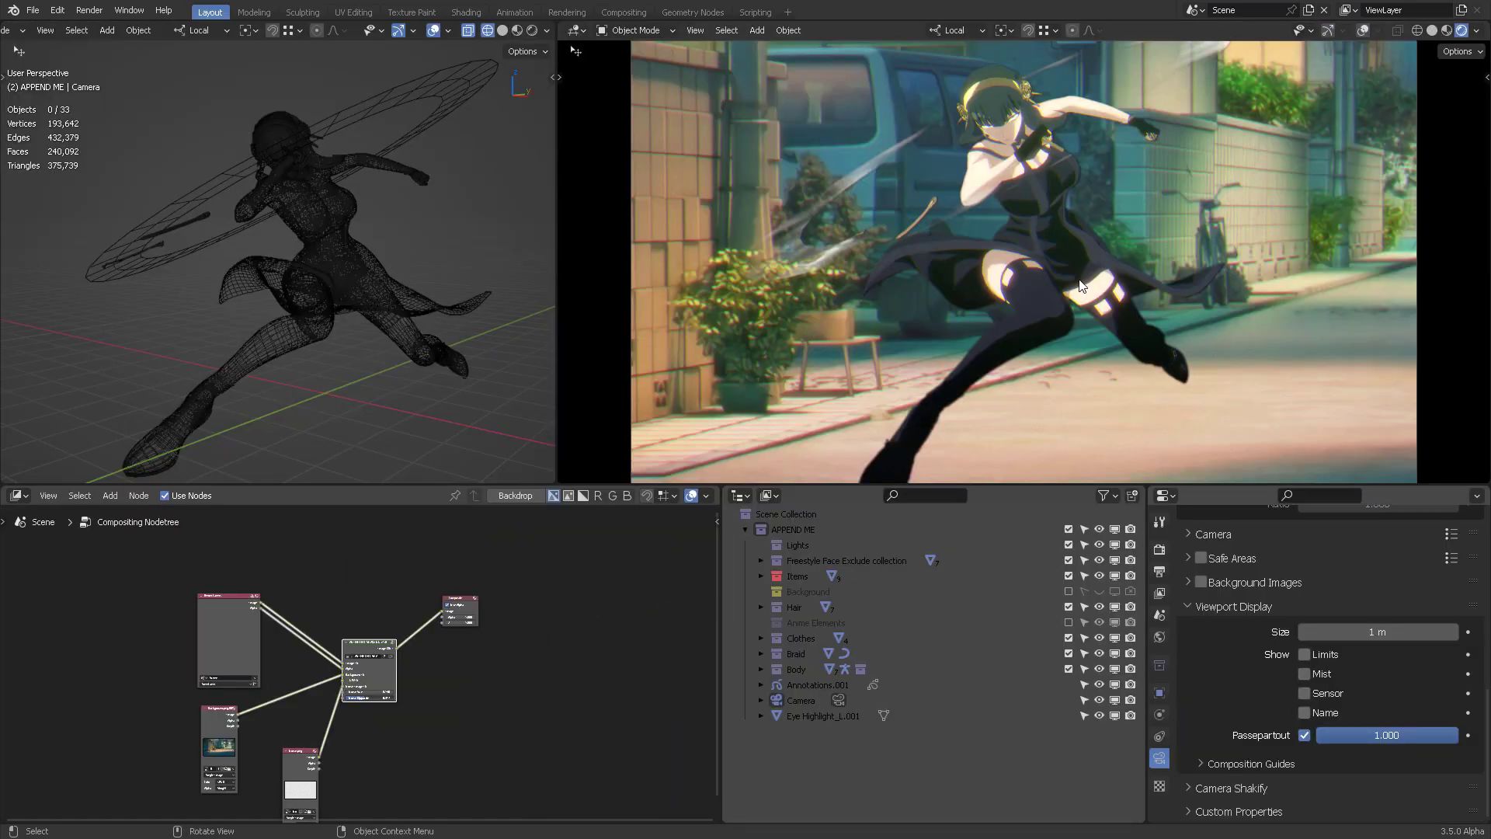
Move the Noise.png node up and closer to the Background.png node in the compositor
{"action": "middle_click_drag", "start_coordinate": [520, 659], "coordinate": [562, 708]}
{"action": "scroll", "coordinate": [621, 586], "scroll_direction": "up", "scroll_amount": 5}
{"action": "scroll", "coordinate": [610, 655], "scroll_direction": "up", "scroll_amount": 4}
{"action": "middle_click_drag", "start_coordinate": [512, 598], "coordinate": [563, 586]}
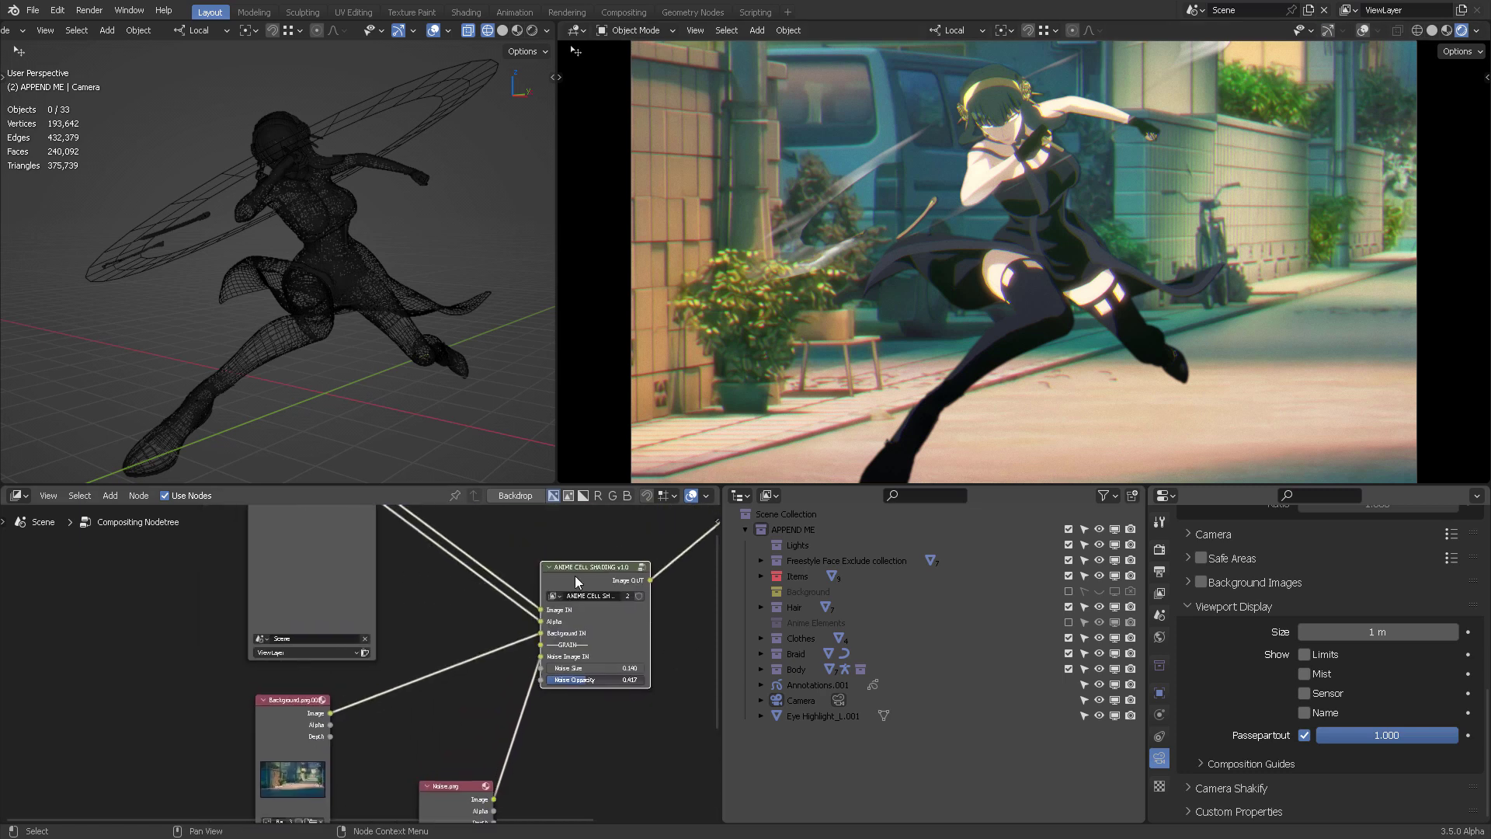
{"action": "middle_click_drag", "start_coordinate": [439, 598], "coordinate": [489, 618]}
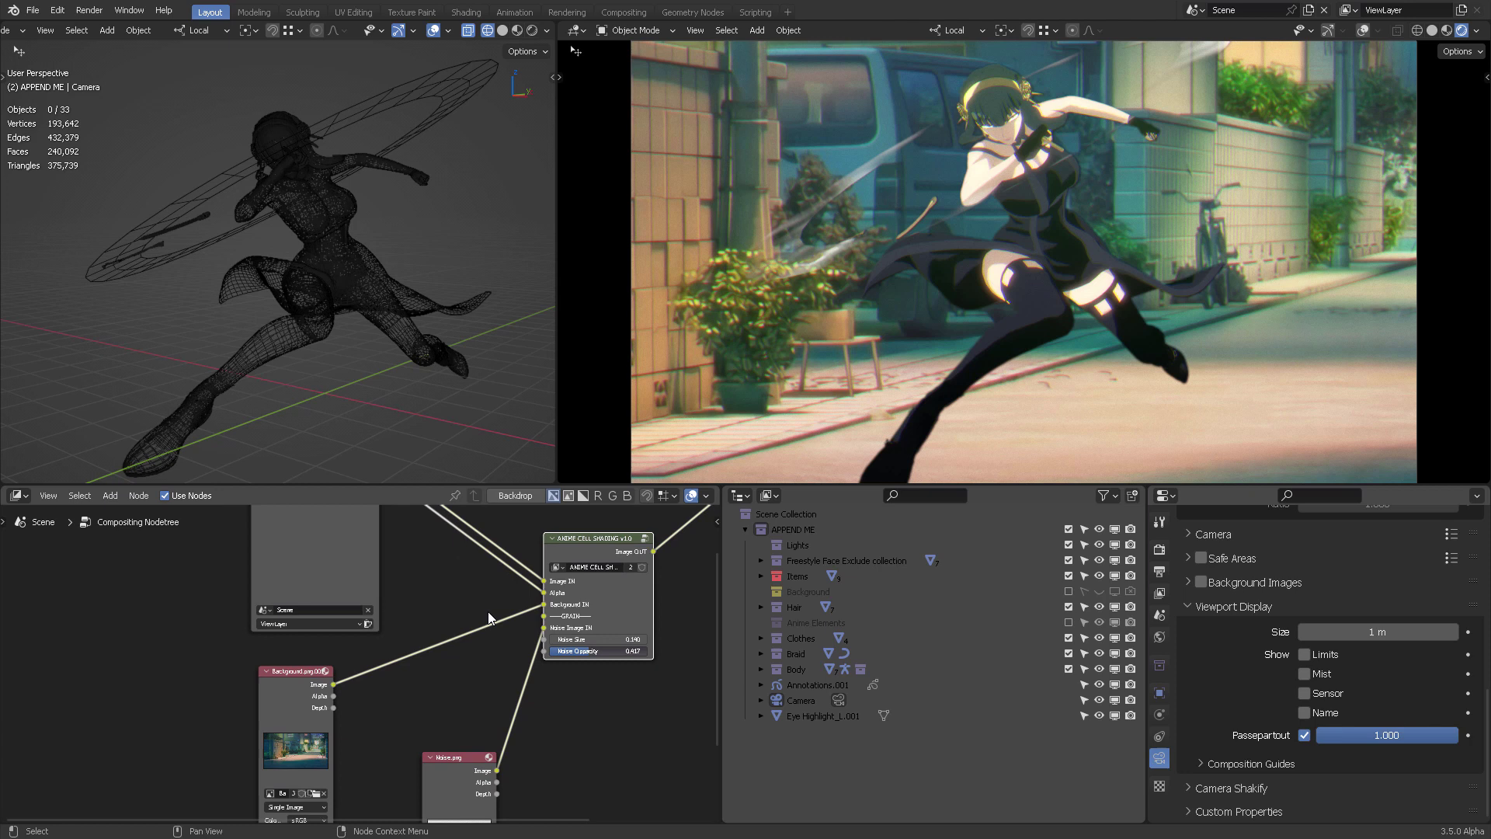
{"action": "scroll", "coordinate": [470, 604], "scroll_direction": "up", "scroll_amount": 3}
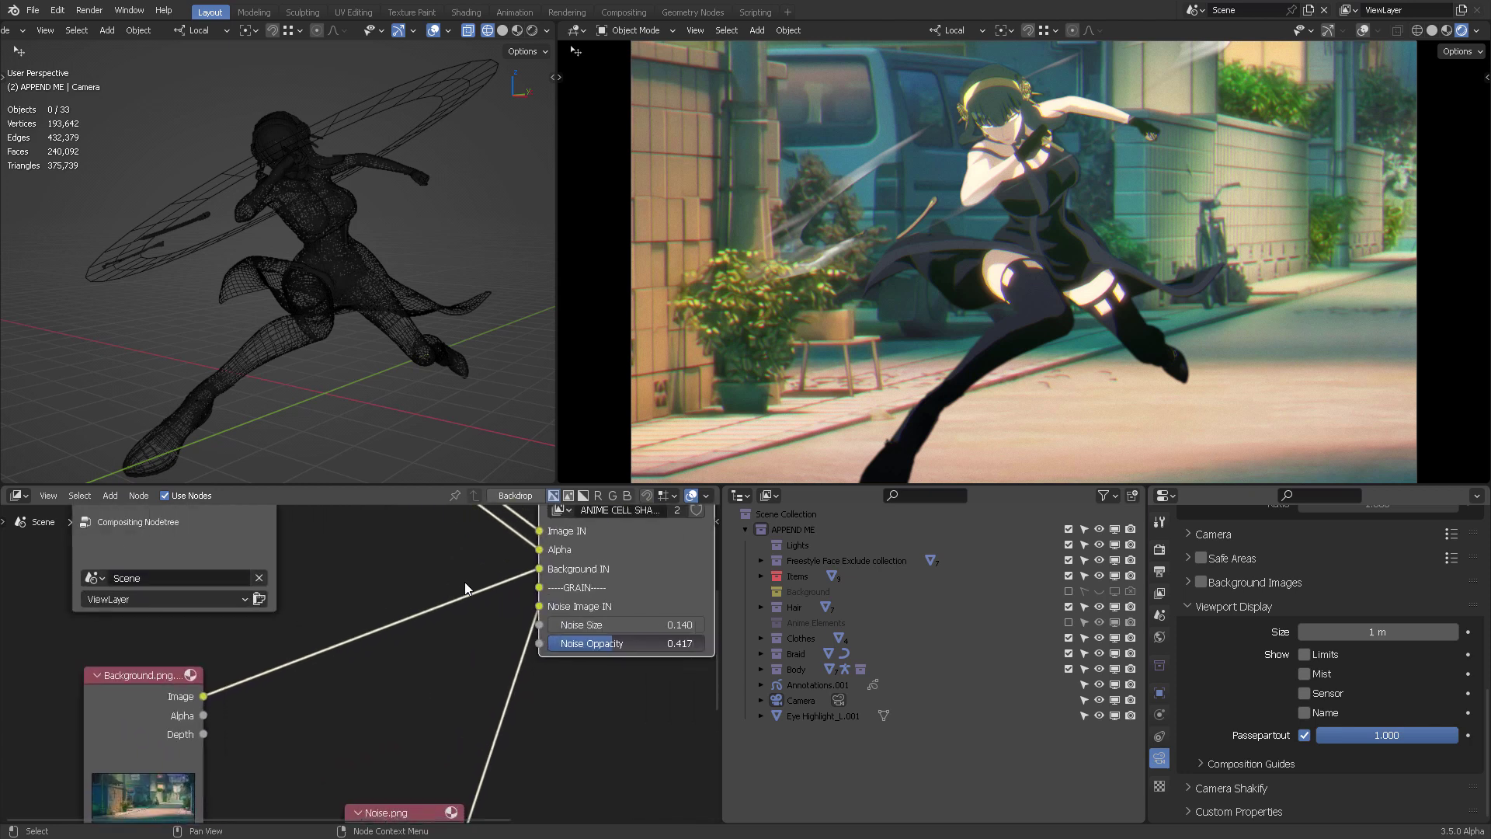
{"action": "scroll", "coordinate": [503, 612], "scroll_direction": "down", "scroll_amount": 2}
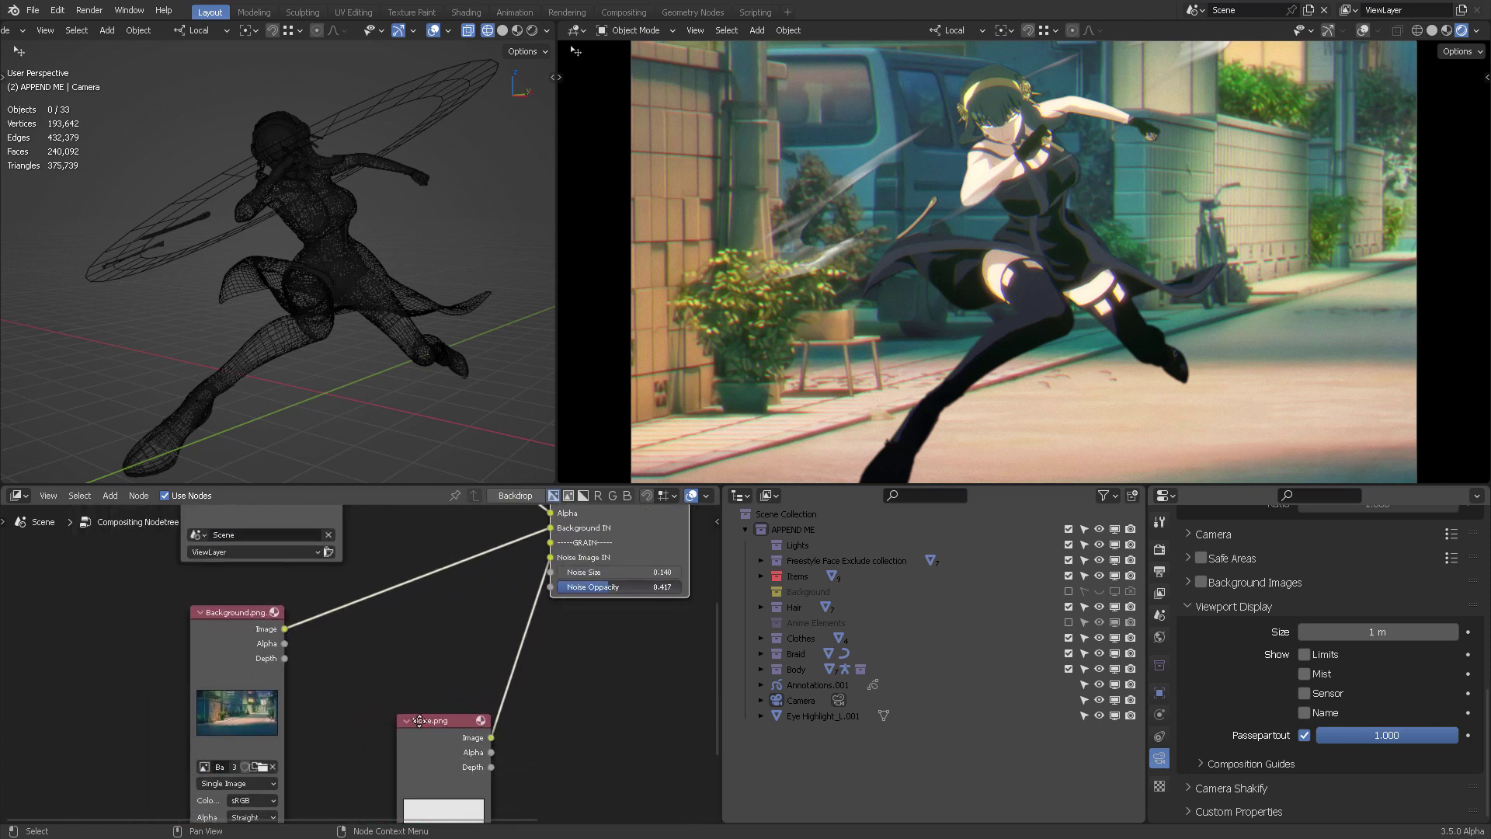
{"action": "left_click_drag", "start_coordinate": [420, 721], "coordinate": [389, 649]}
{"action": "middle_click_drag", "start_coordinate": [550, 622], "coordinate": [497, 691]}
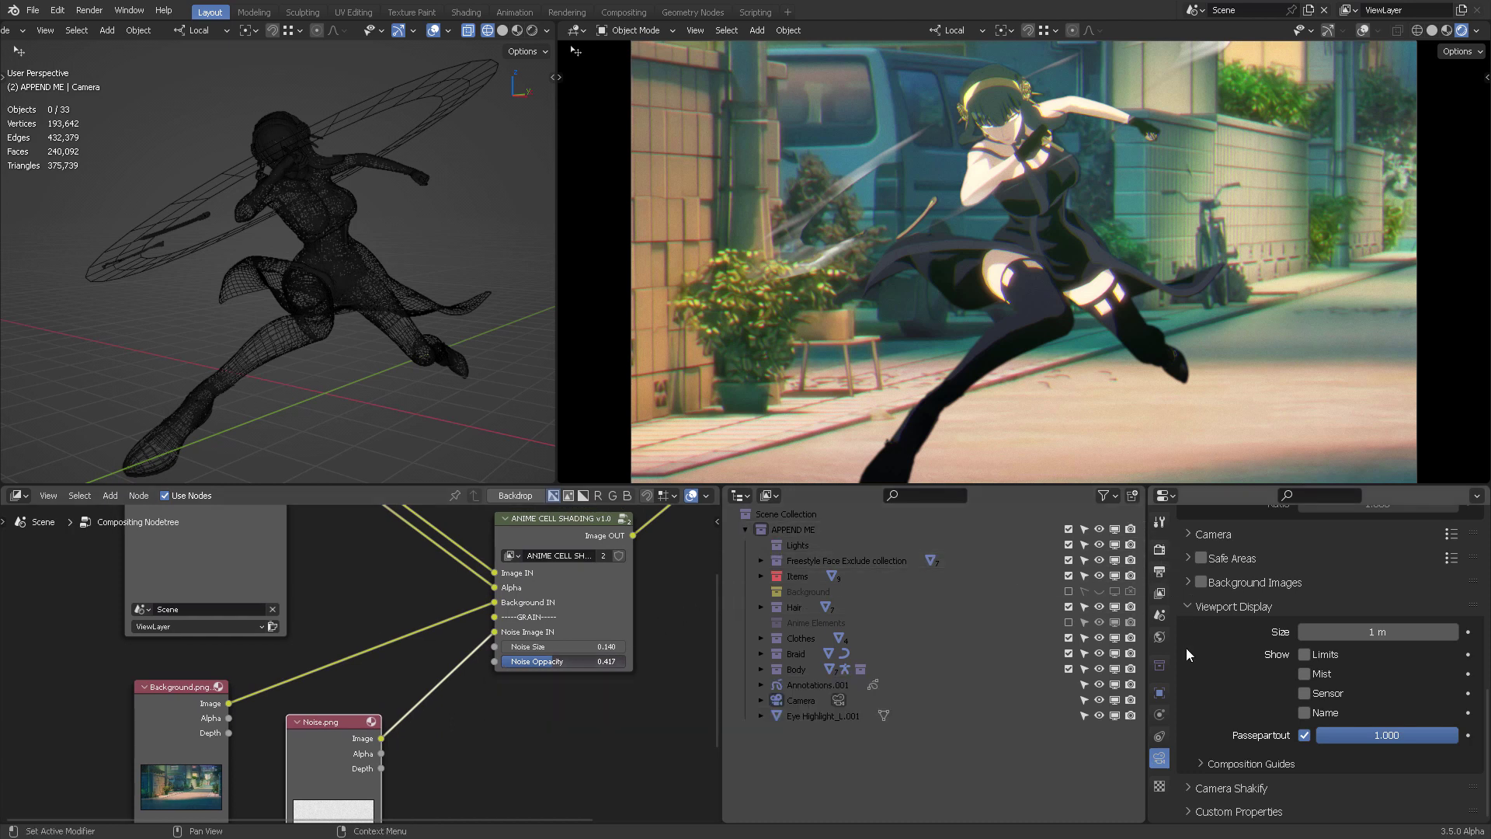
Show the Film settings with the Transparent option in the render properties
{"action": "left_click", "coordinate": [1159, 549]}
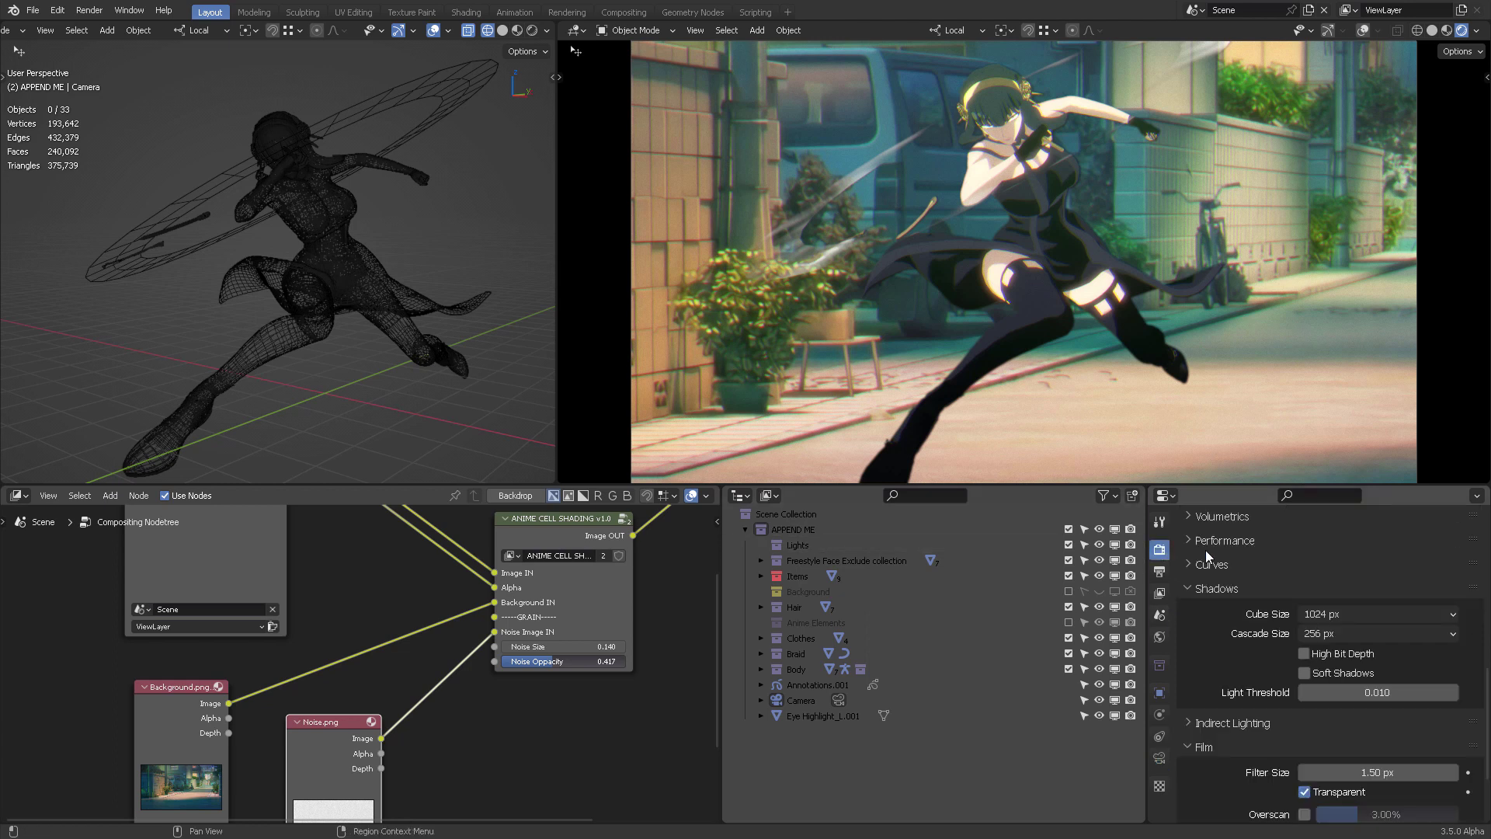
{"action": "scroll", "coordinate": [1326, 641], "scroll_direction": "down", "scroll_amount": 5}
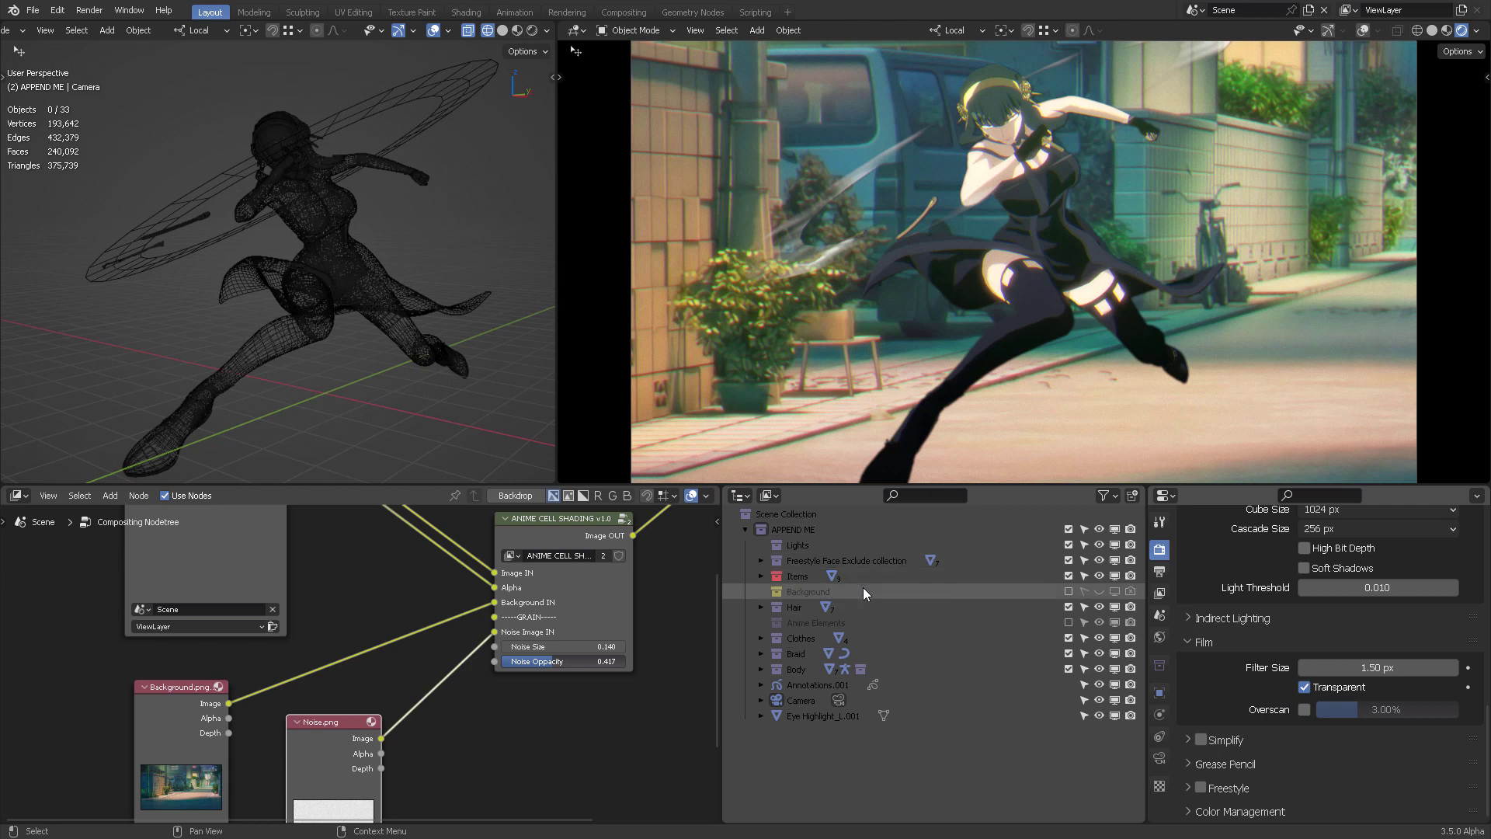
Enable the Background collection in the view layer and cut the links from Background.png and Noise.png to the group node
{"action": "left_click", "coordinate": [1068, 591]}
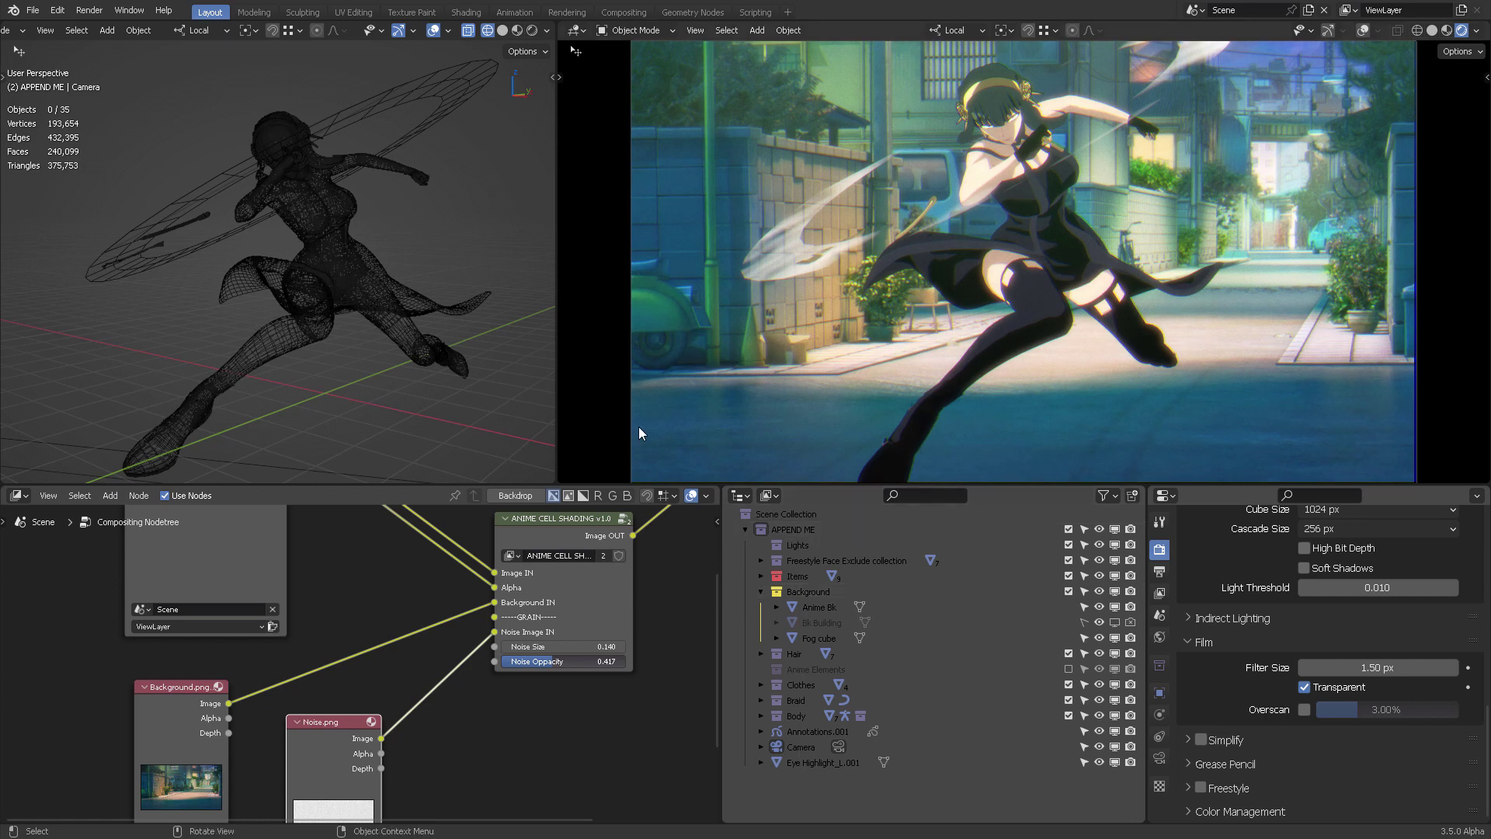
{"action": "mouse_move", "coordinate": [410, 576]}
{"action": "right_mouse_down", "text": "ctrl"}
{"action": "mouse_move", "coordinate": [434, 669]}
{"action": "mouse_move", "coordinate": [477, 675]}
{"action": "right_mouse_up", "text": "ctrl"}
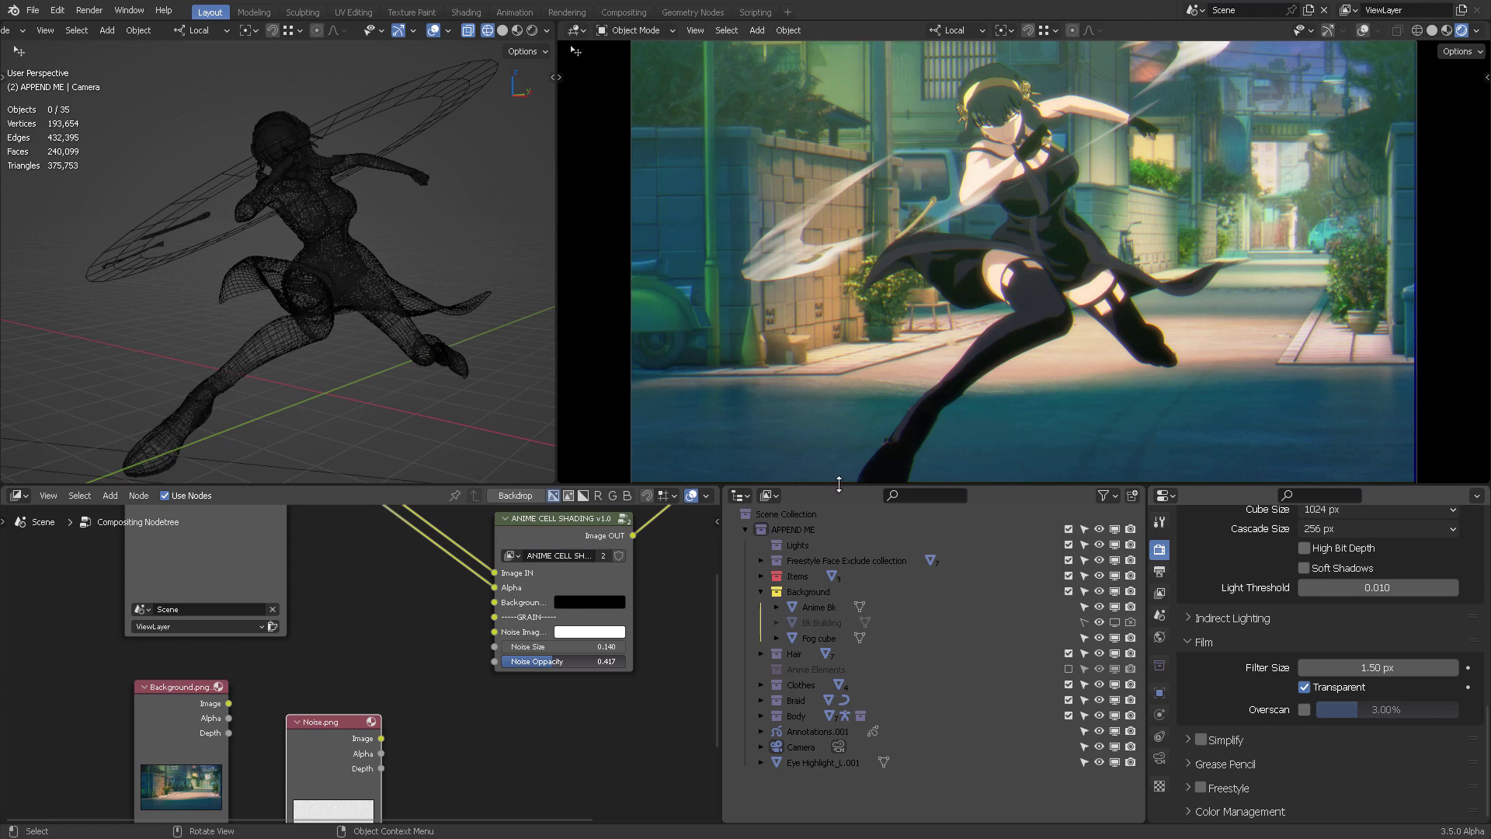
Collapse and select the Background collection, and exclude the Body collection from the view layer and include it again
{"action": "left_click", "coordinate": [762, 591]}
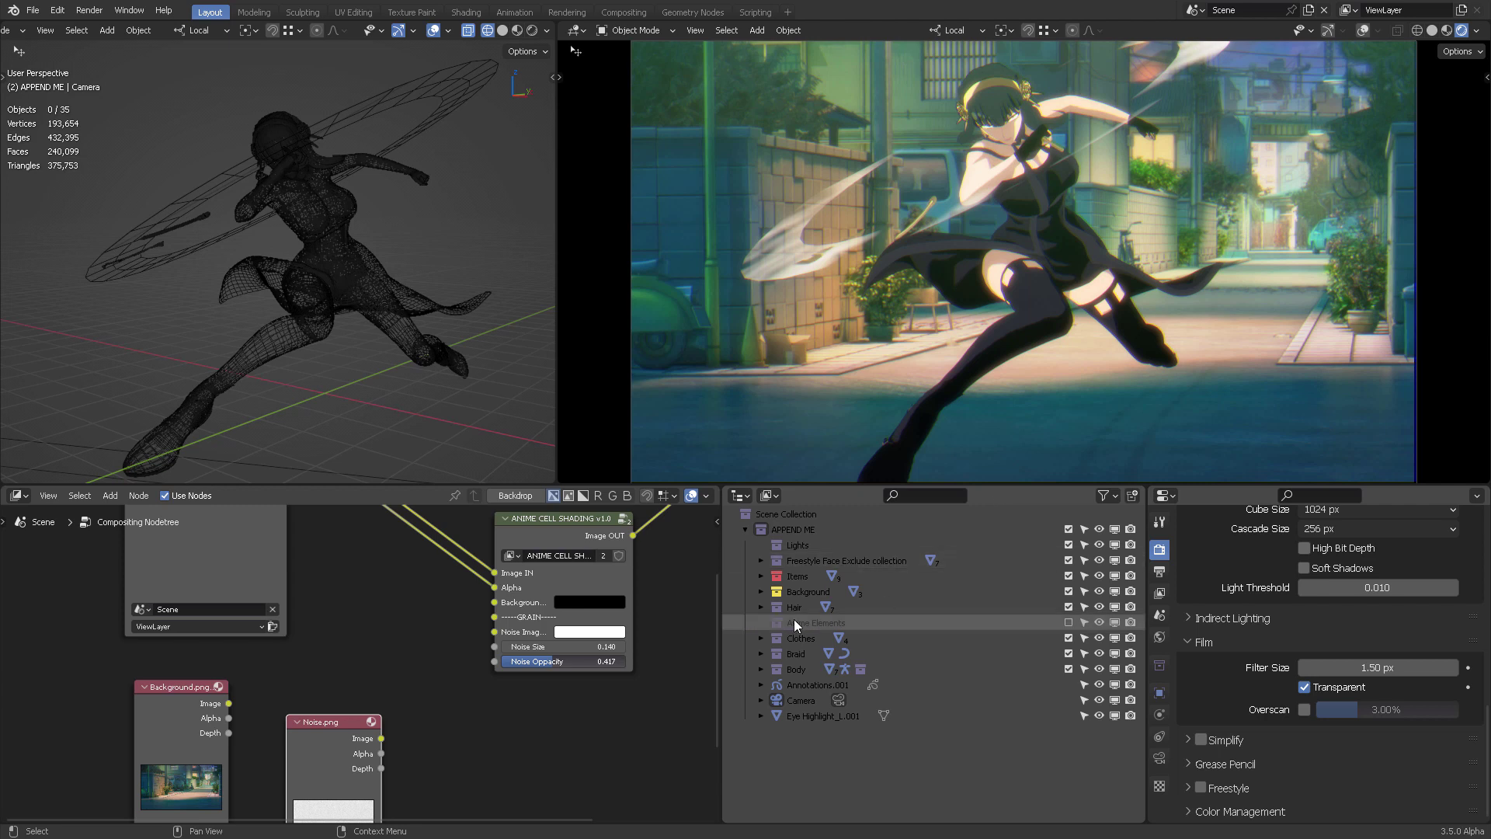
{"action": "left_click", "coordinate": [807, 591]}
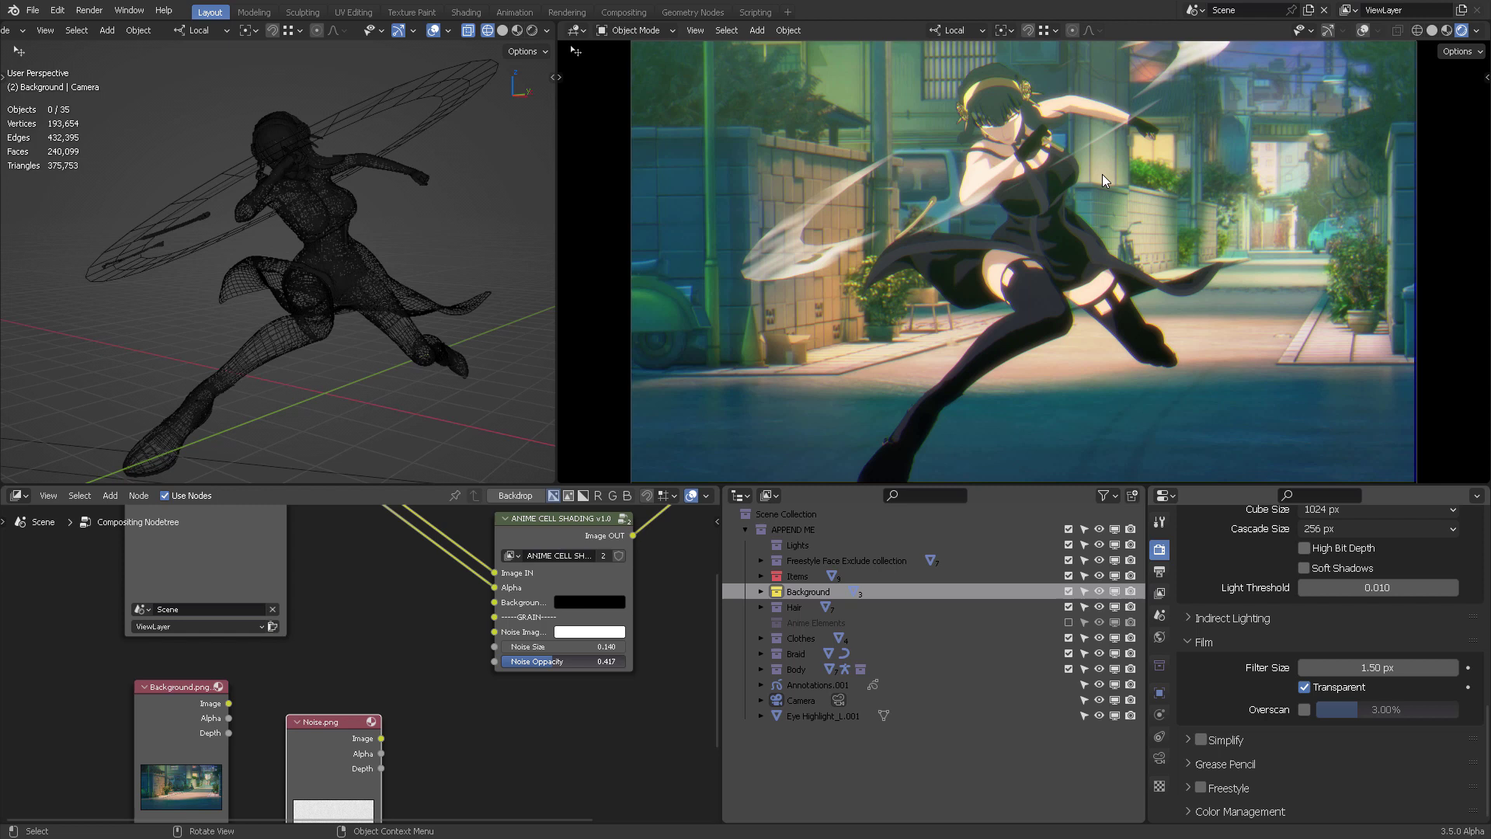
{"action": "left_click", "coordinate": [760, 669]}
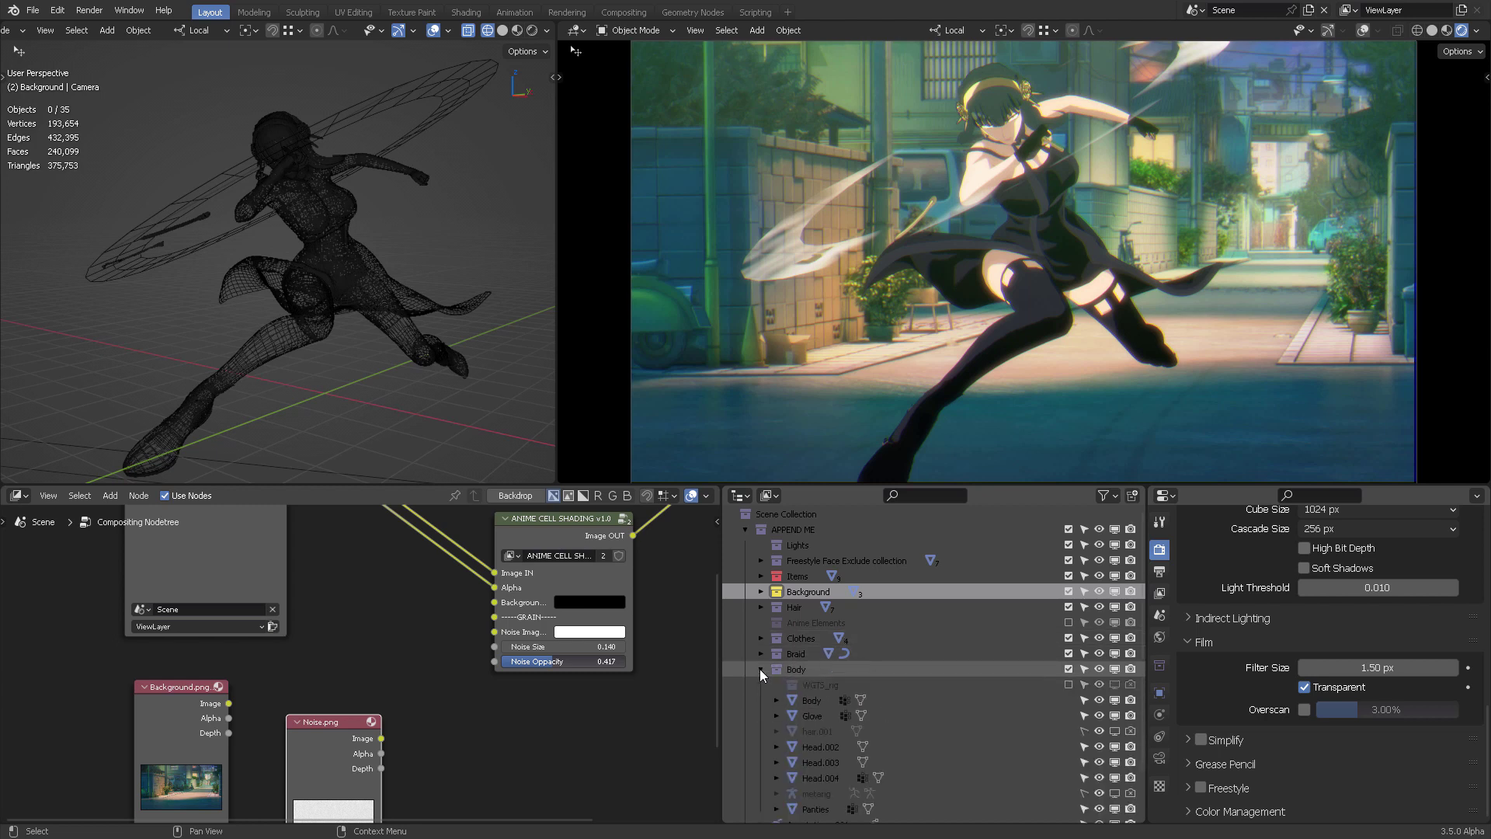
{"action": "left_click", "coordinate": [1067, 669]}
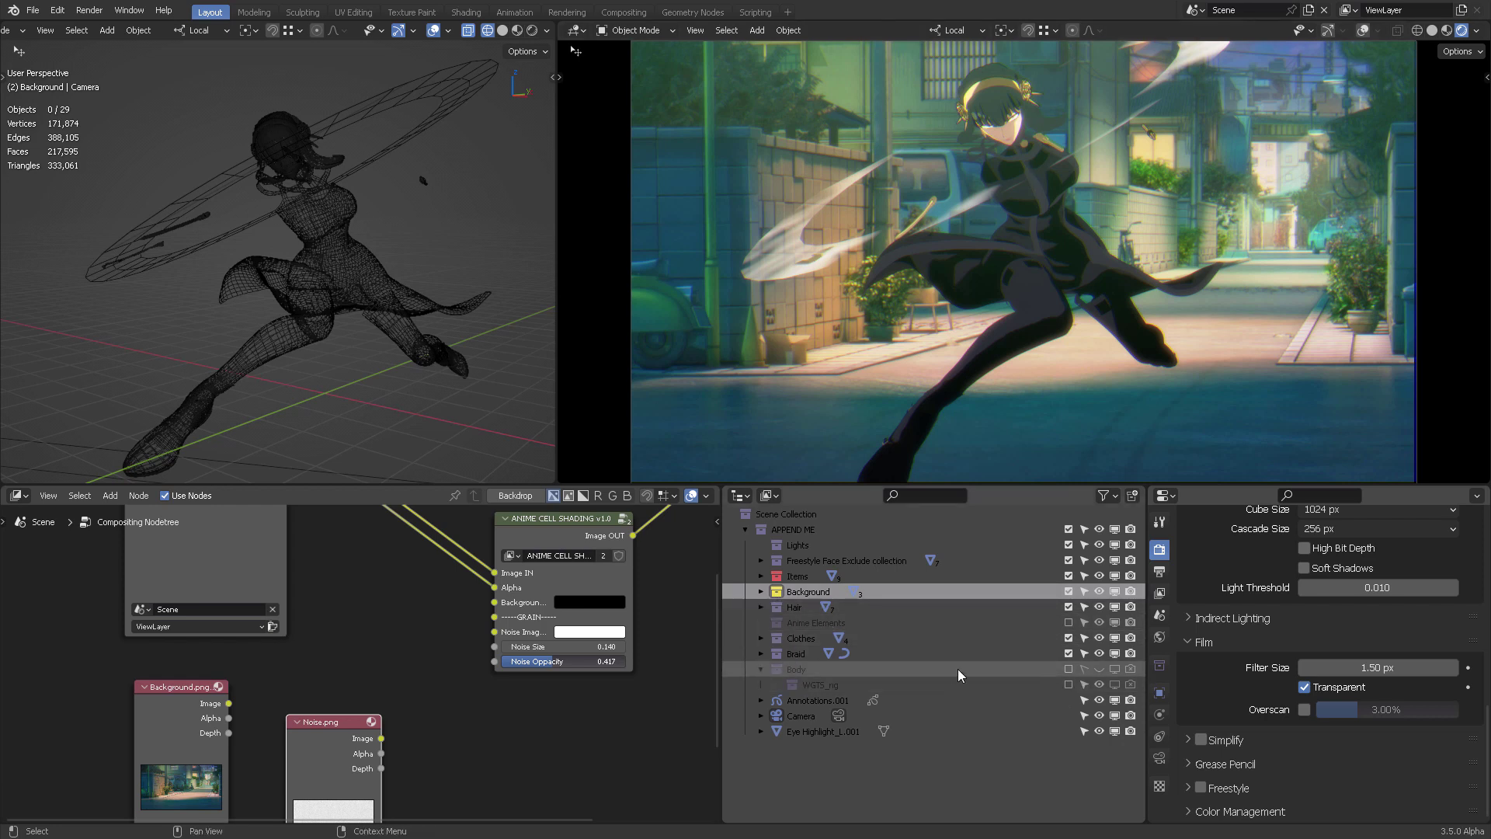
{"action": "left_click", "coordinate": [1068, 669]}
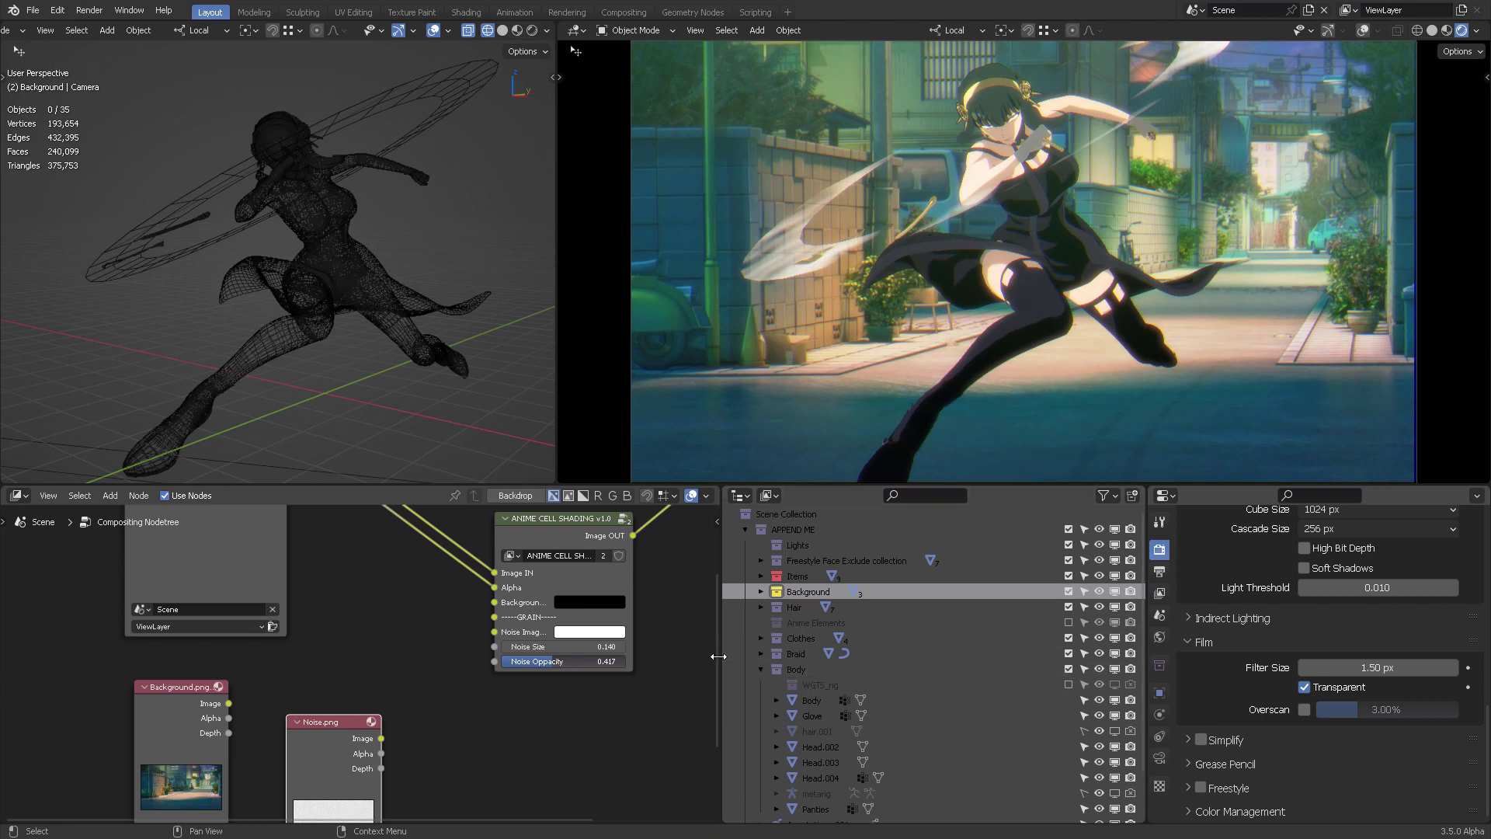
{"action": "left_click", "coordinate": [761, 669]}
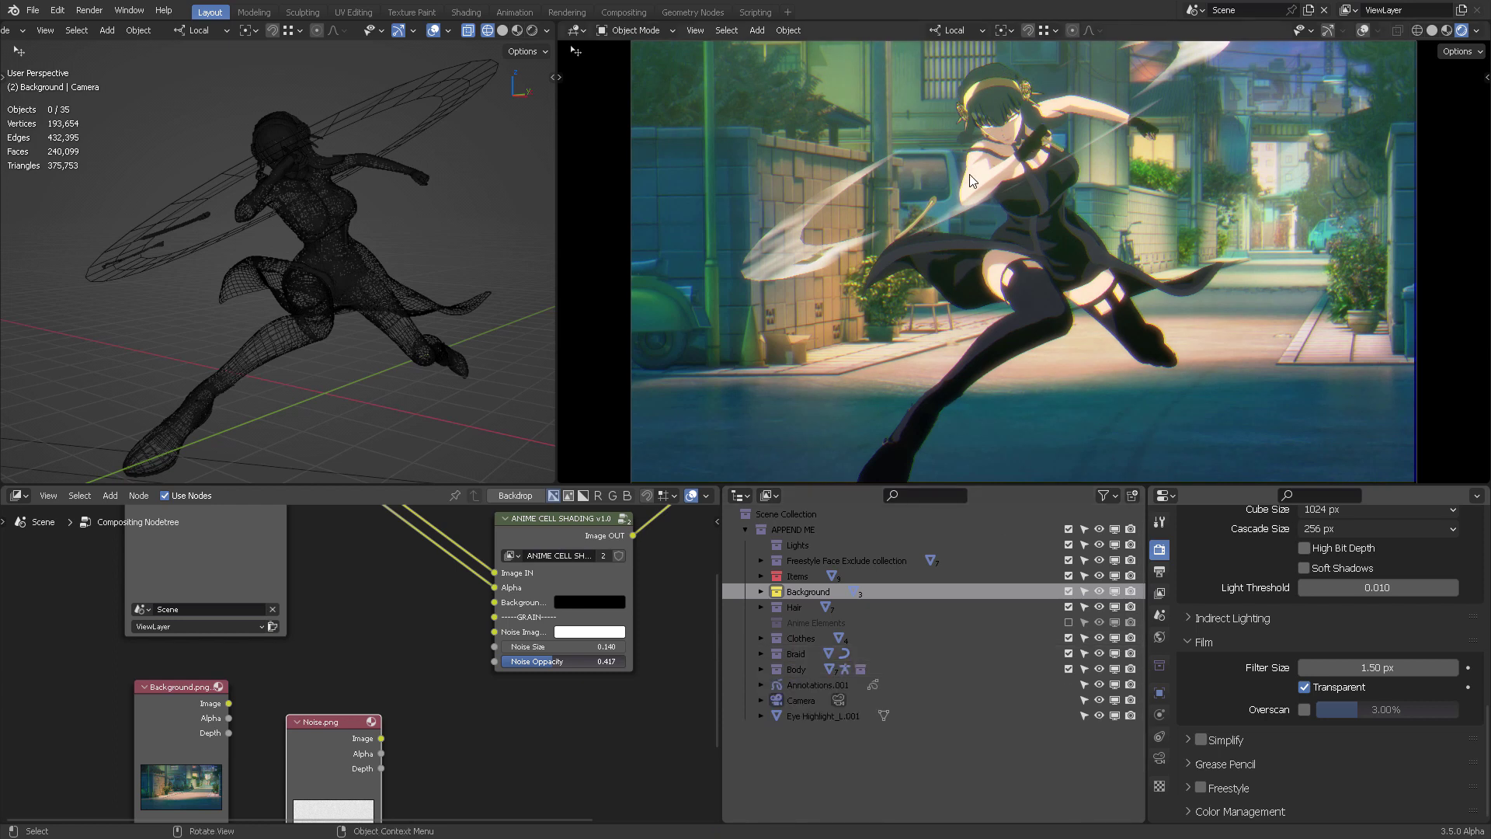
Link the Background.png image output to the group's Background IN input and exclude the Background collection from the view layer
{"action": "mouse_move", "coordinate": [346, 649]}
{"action": "middle_mouse_down"}
{"action": "mouse_move", "coordinate": [374, 631]}
{"action": "mouse_move", "coordinate": [334, 667]}
{"action": "middle_mouse_up"}
{"action": "left_click_drag", "start_coordinate": [498, 599], "coordinate": [489, 601]}
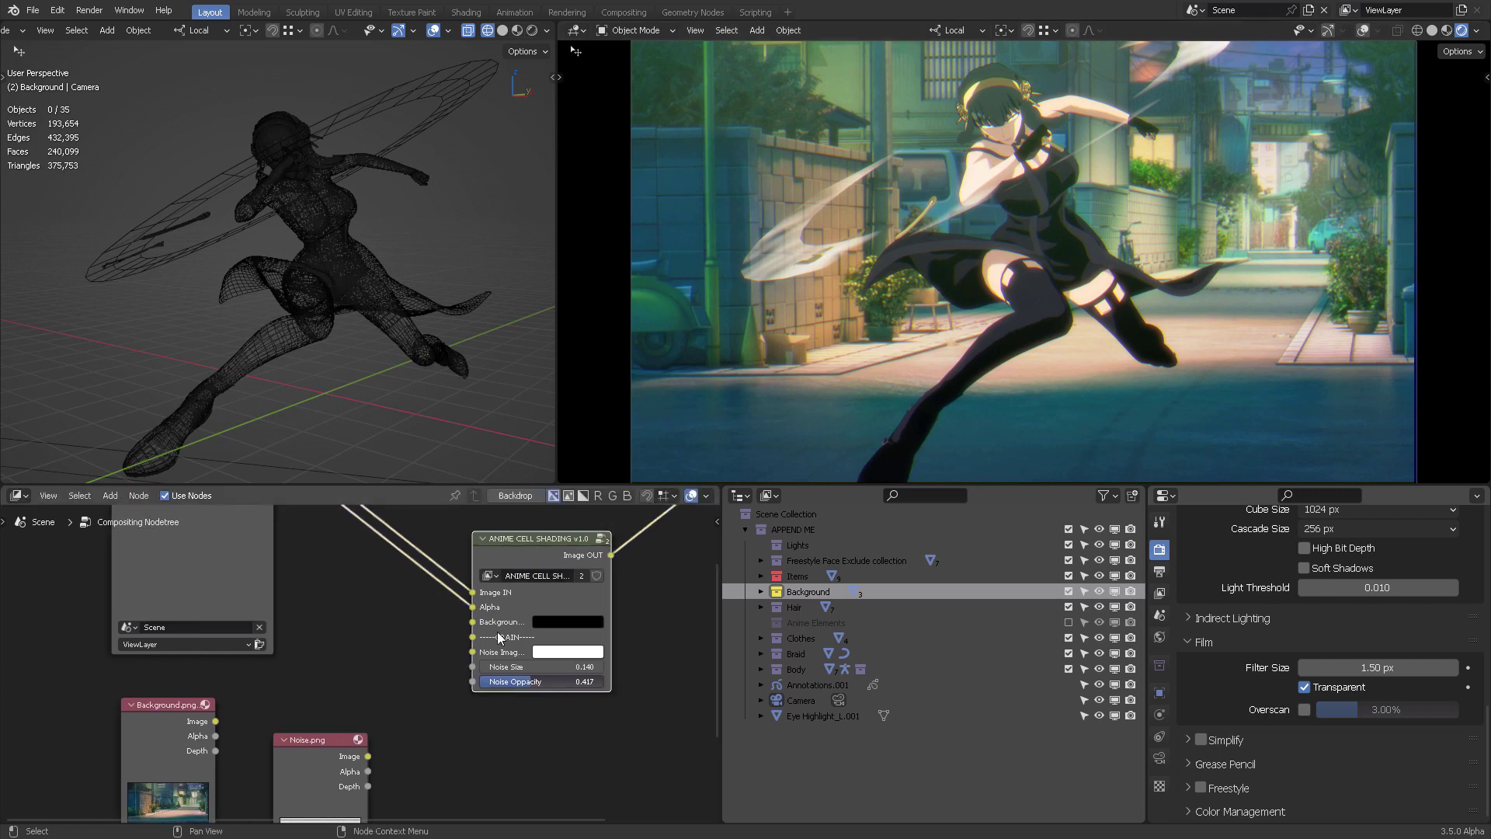
{"action": "left_click_drag", "start_coordinate": [215, 721], "coordinate": [472, 621]}
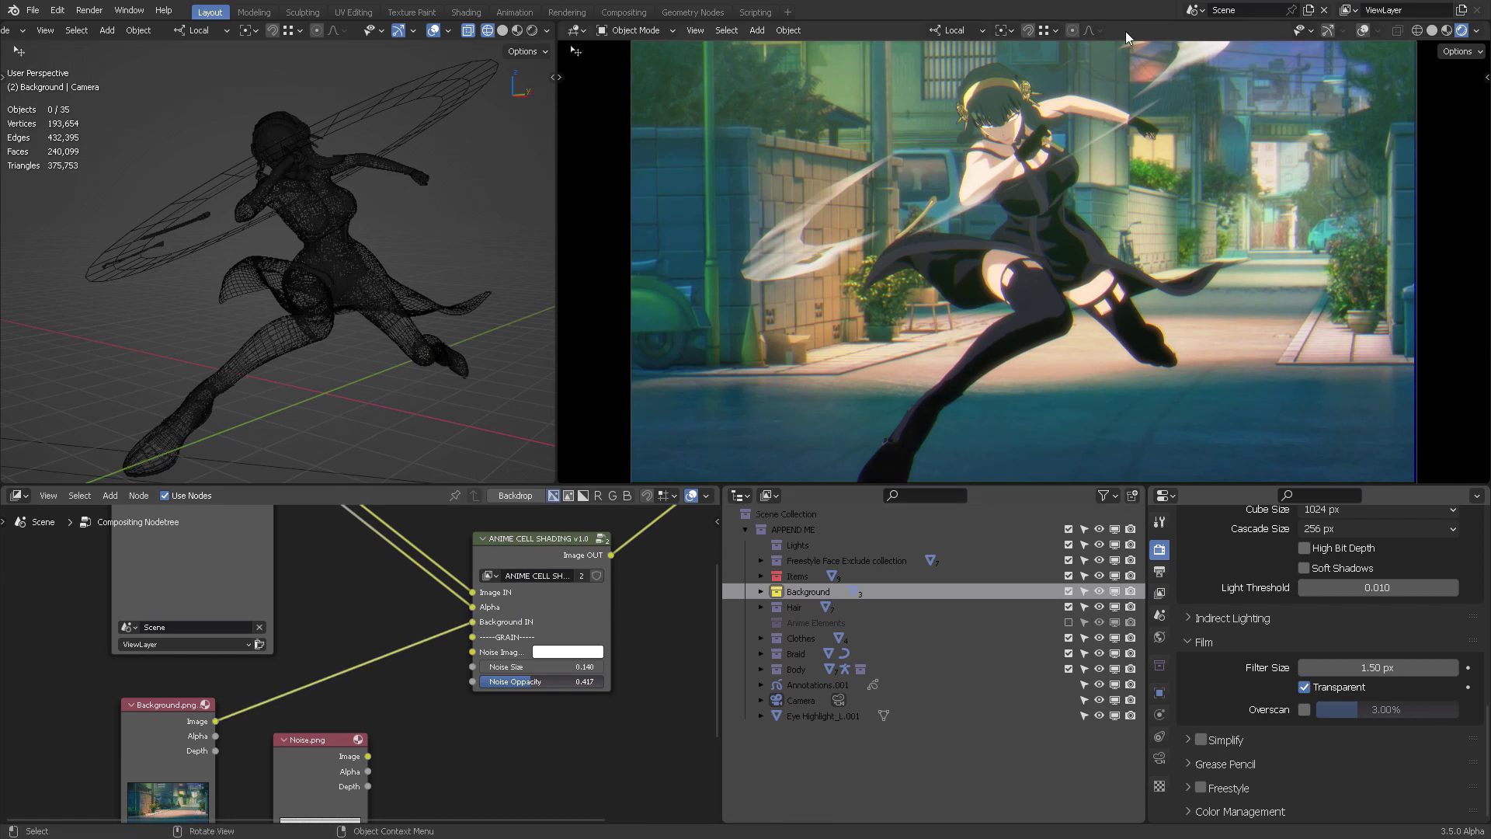
{"action": "left_click", "coordinate": [1069, 592]}
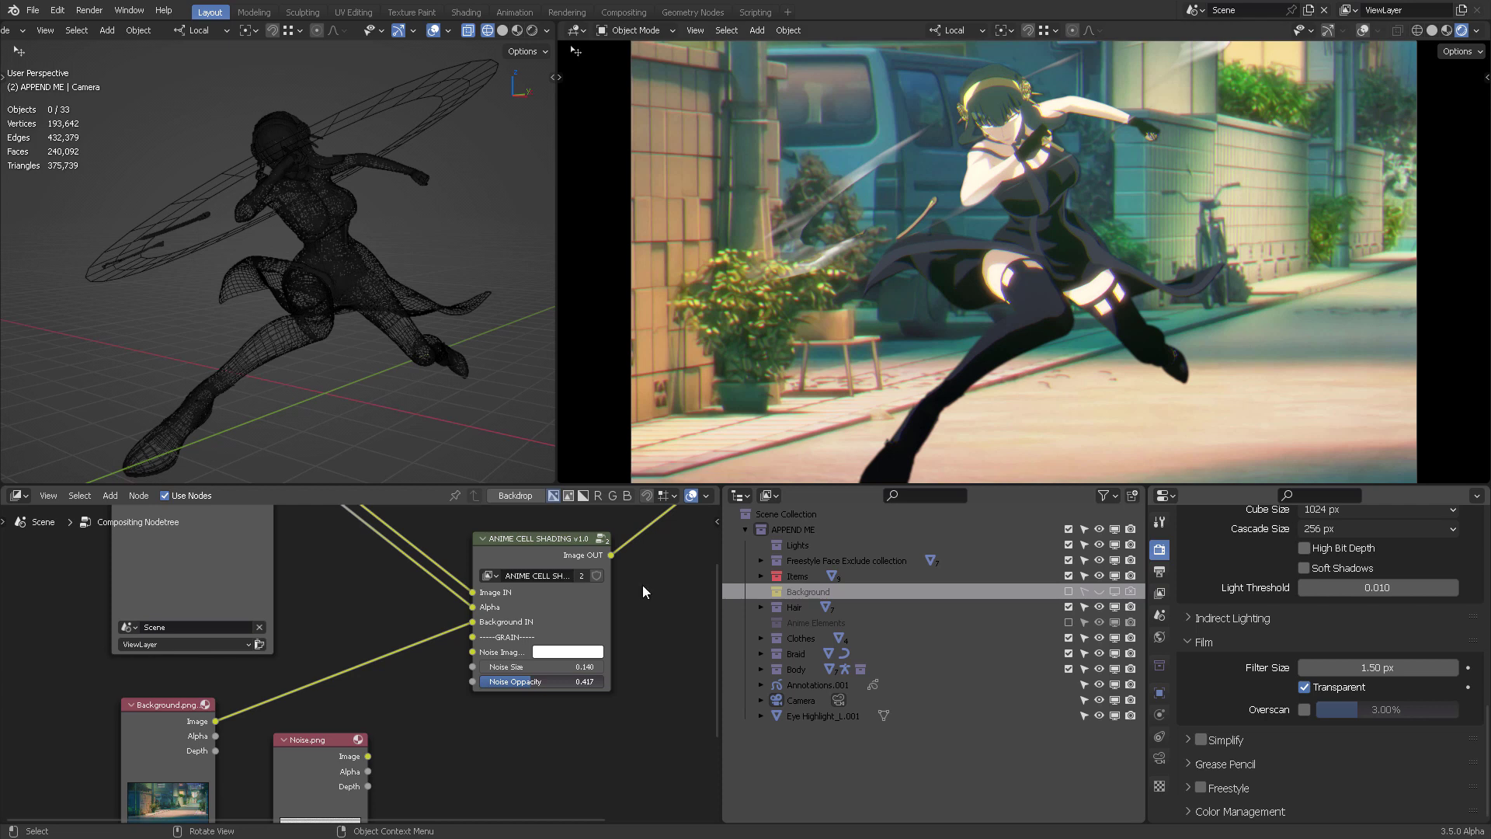
Nudge the Noise.png node upward and link its image output to the Noise Image IN input of the group node
{"action": "middle_click_drag", "start_coordinate": [324, 689], "coordinate": [455, 603]}
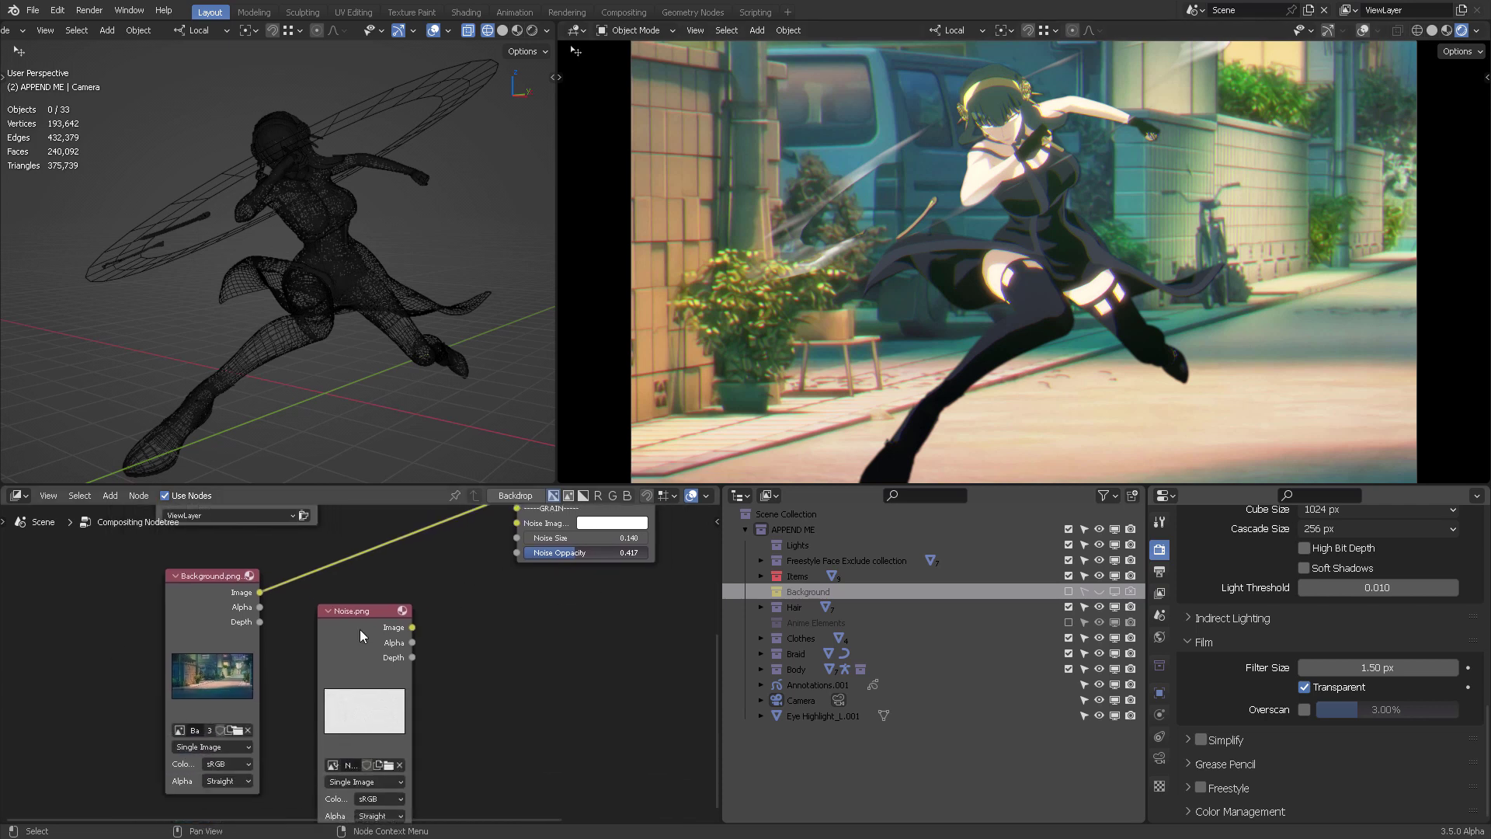
{"action": "left_click_drag", "start_coordinate": [355, 607], "coordinate": [362, 598]}
{"action": "middle_click_drag", "start_coordinate": [475, 649], "coordinate": [450, 730]}
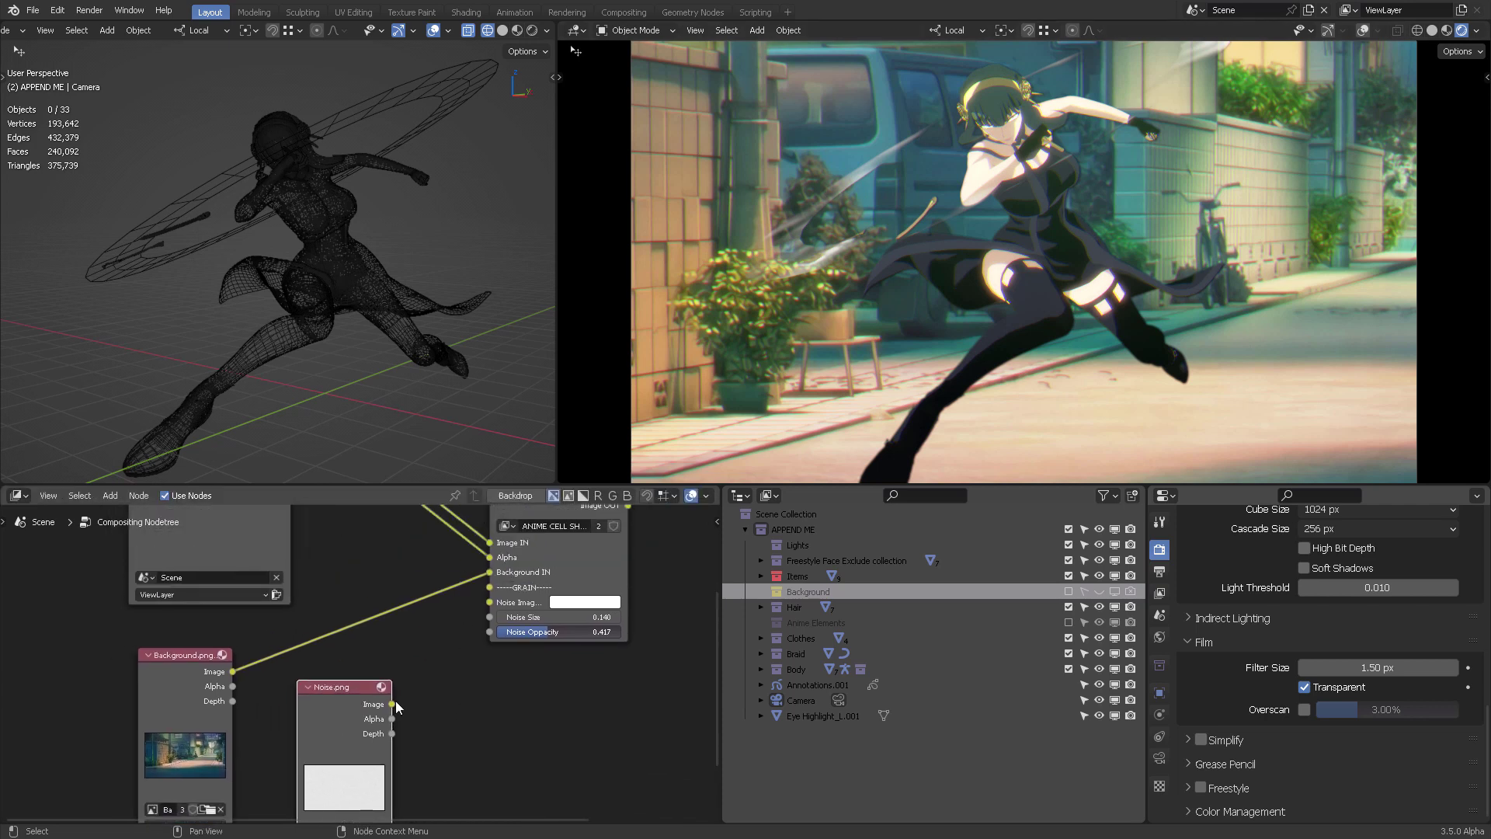
{"action": "left_click_drag", "start_coordinate": [392, 704], "coordinate": [445, 652]}
{"action": "left_click_drag", "start_coordinate": [483, 604], "coordinate": [488, 602]}
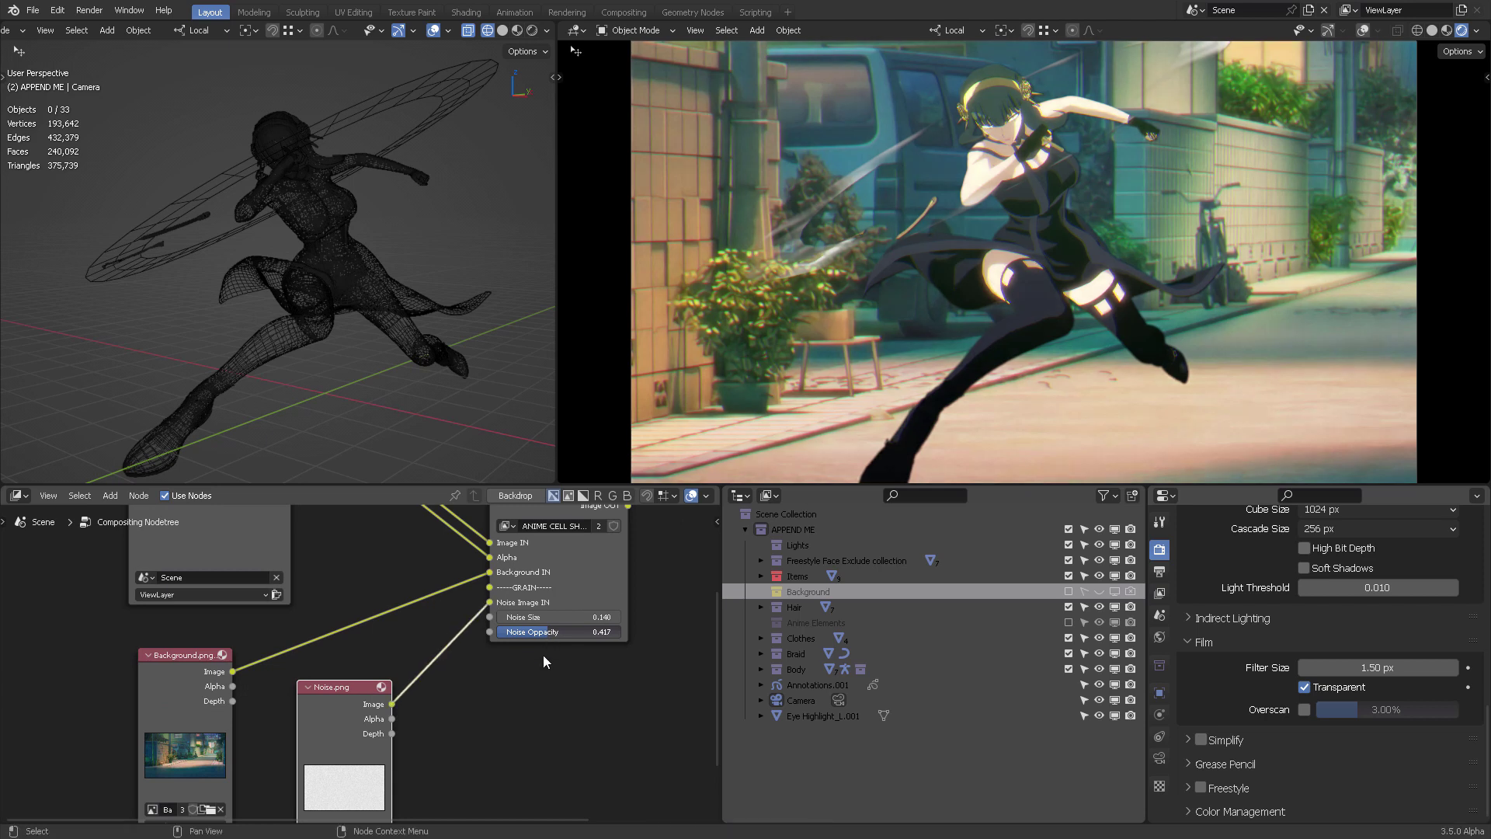
Examine the Noise Size and Noise Opacity settings of the ANIME CELL SHADING node and the overall compositor tree
{"action": "scroll", "coordinate": [564, 665], "scroll_direction": "up", "scroll_amount": 5}
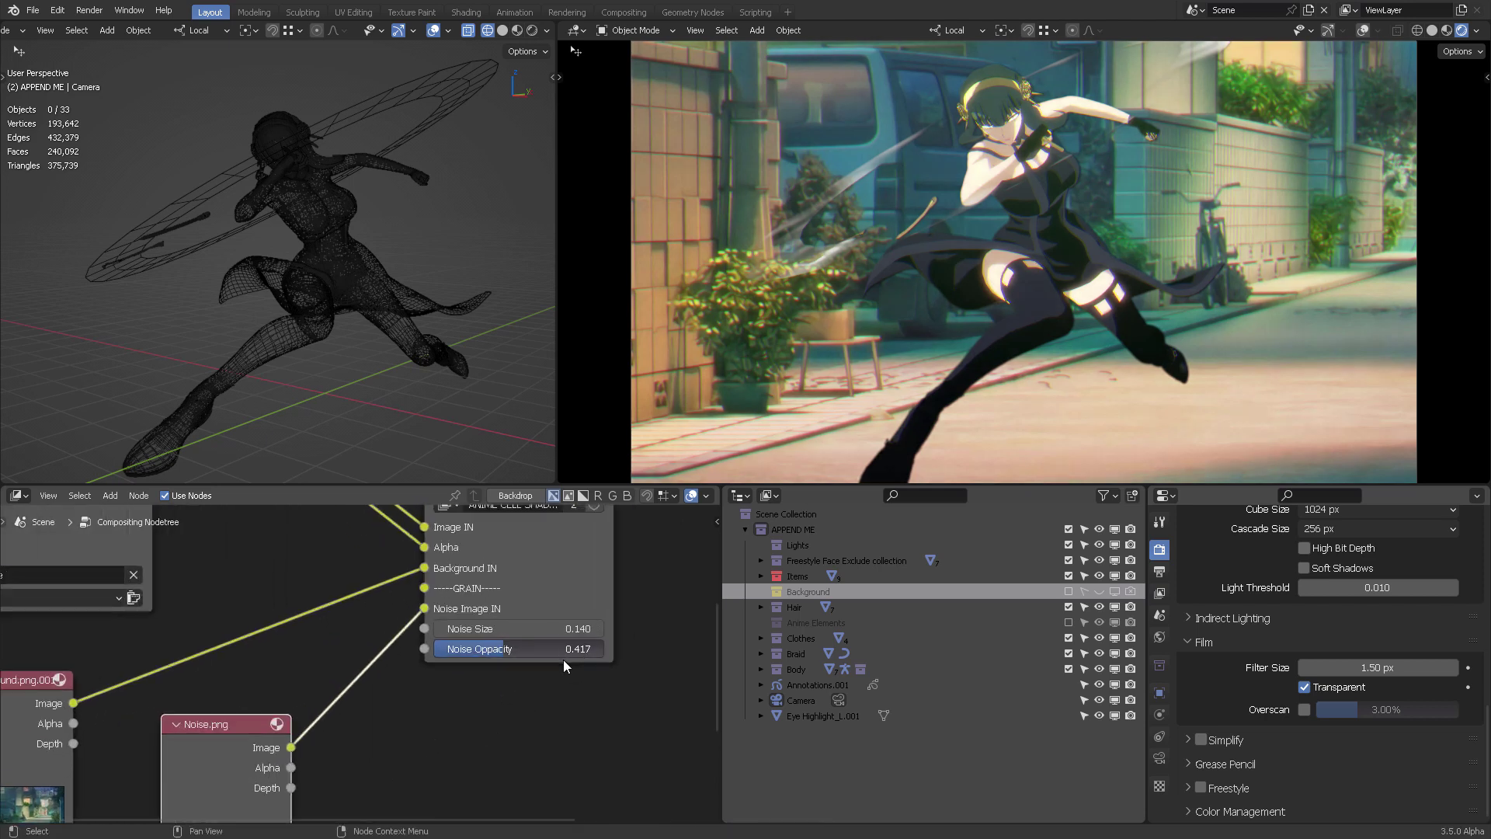
{"action": "mouse_move", "coordinate": [543, 625]}
{"action": "left_mouse_down"}
{"action": "mouse_move", "coordinate": [638, 625]}
{"action": "mouse_move", "coordinate": [575, 625]}
{"action": "mouse_move", "coordinate": [560, 606]}
{"action": "left_mouse_up"}
{"action": "key", "text": "ctrl+z"}
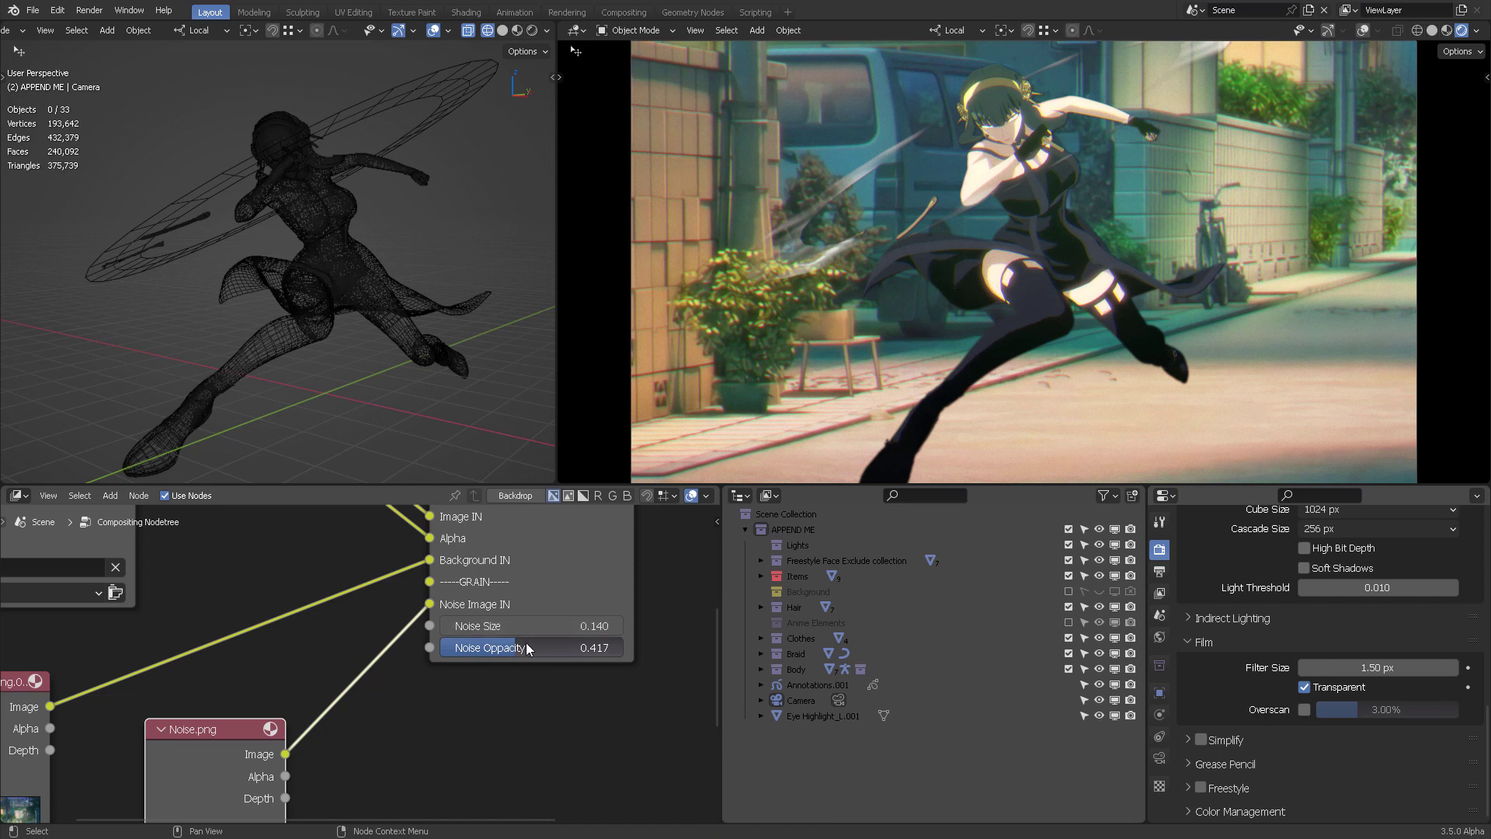
{"action": "mouse_move", "coordinate": [513, 647]}
{"action": "left_mouse_down"}
{"action": "mouse_move", "coordinate": [446, 647]}
{"action": "mouse_move", "coordinate": [559, 646]}
{"action": "mouse_move", "coordinate": [514, 646]}
{"action": "left_mouse_up"}
{"action": "scroll", "coordinate": [613, 715], "scroll_direction": "down", "scroll_amount": 5}
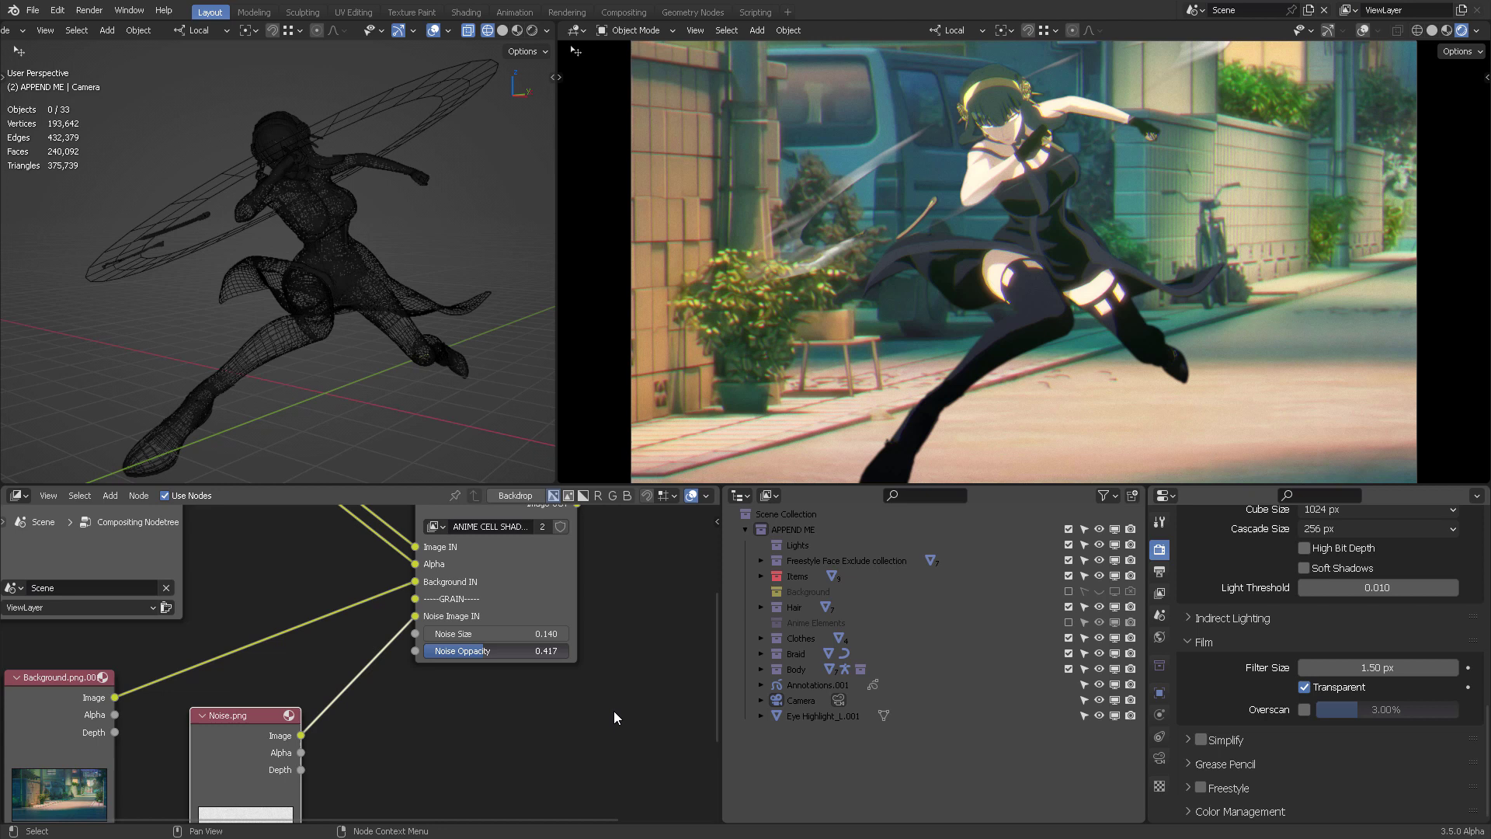
{"action": "middle_click_drag", "start_coordinate": [548, 656], "coordinate": [562, 689]}
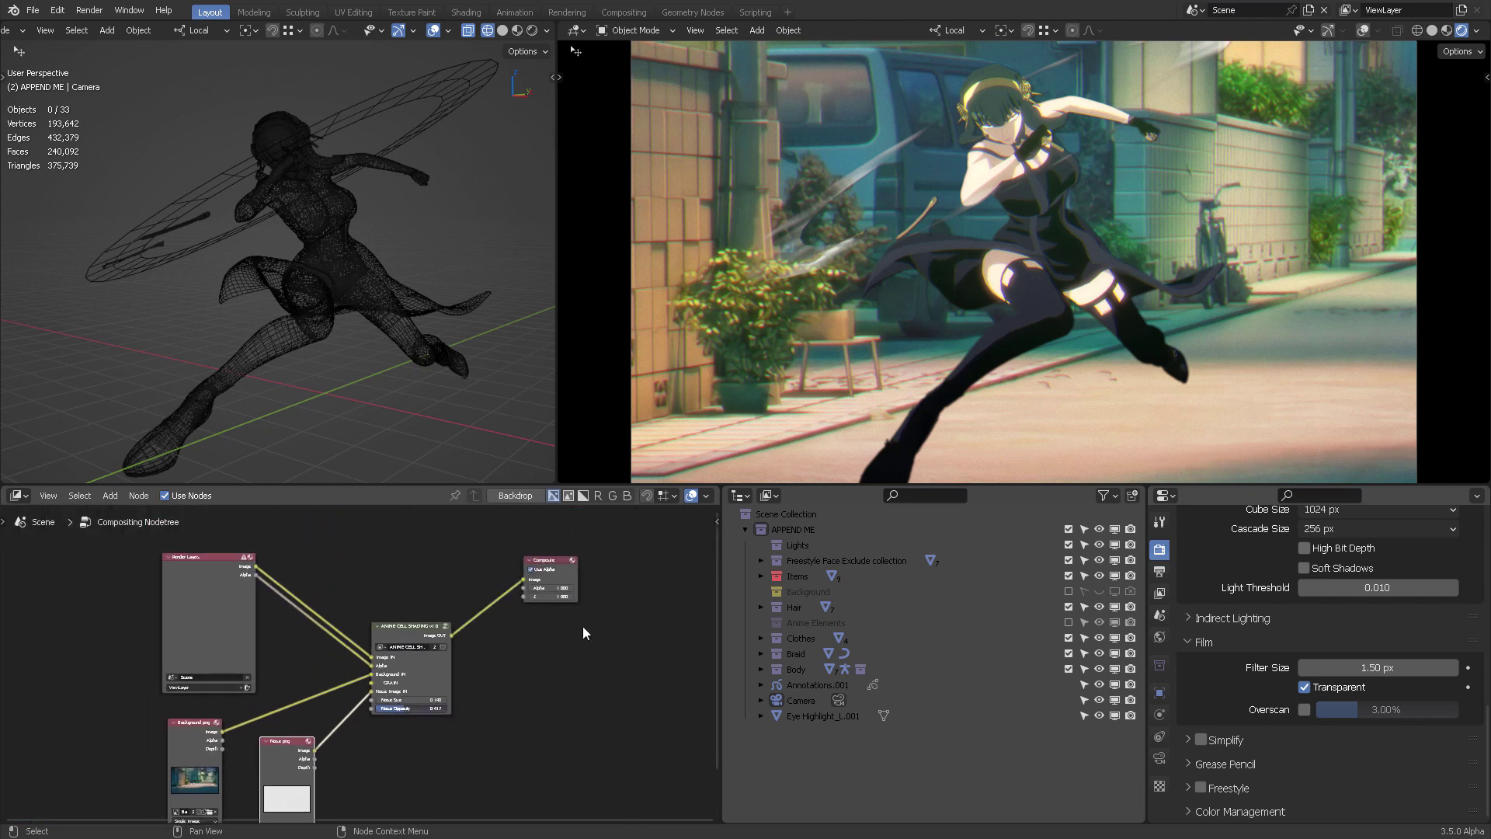
Switch to the other Blender window with the robot scene and bring its compositor nodes into view
{"action": "key", "text": "alt+Tab"}
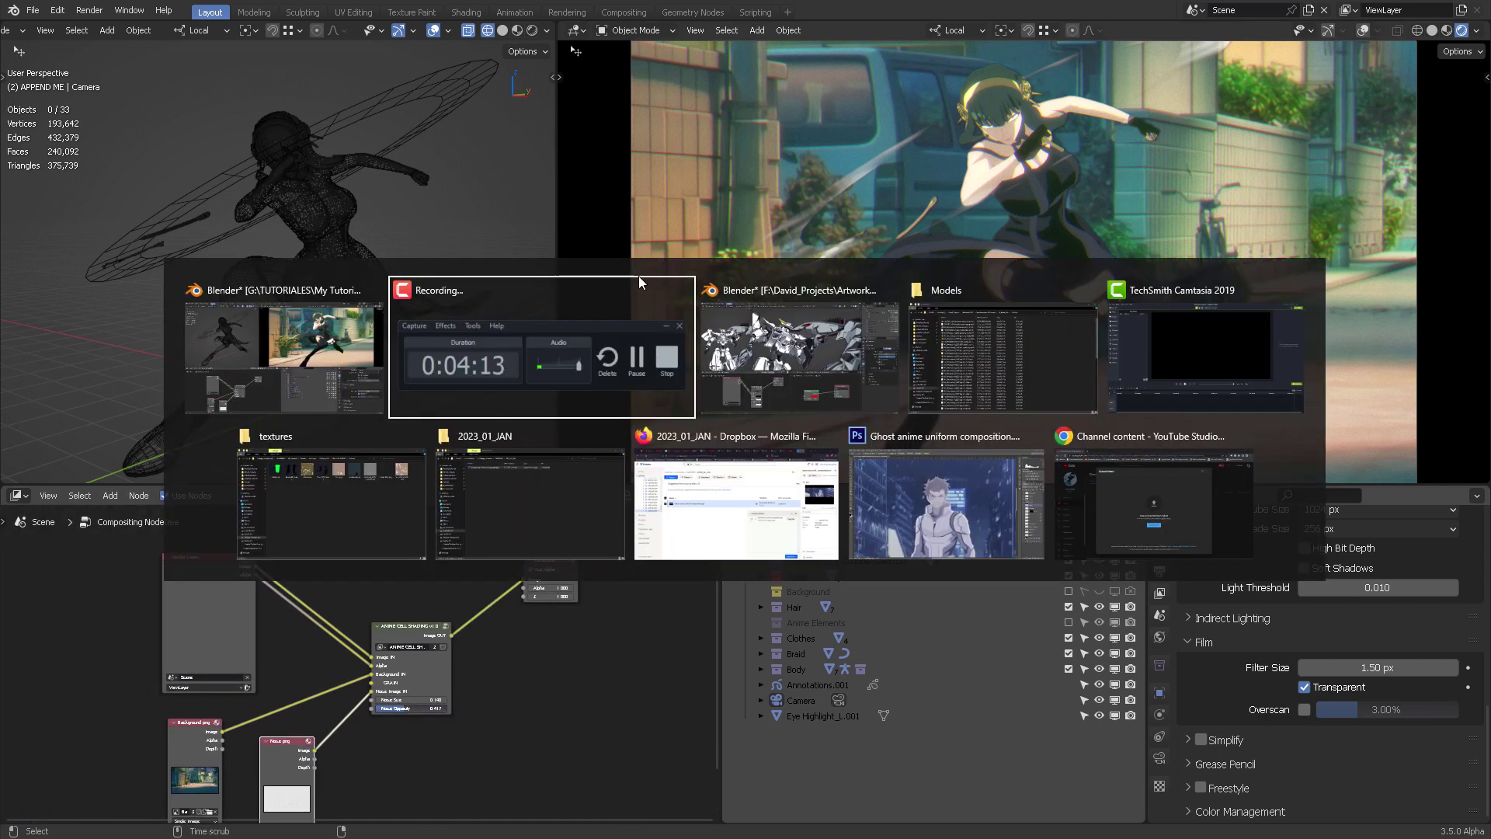
{"action": "left_click", "coordinate": [824, 333]}
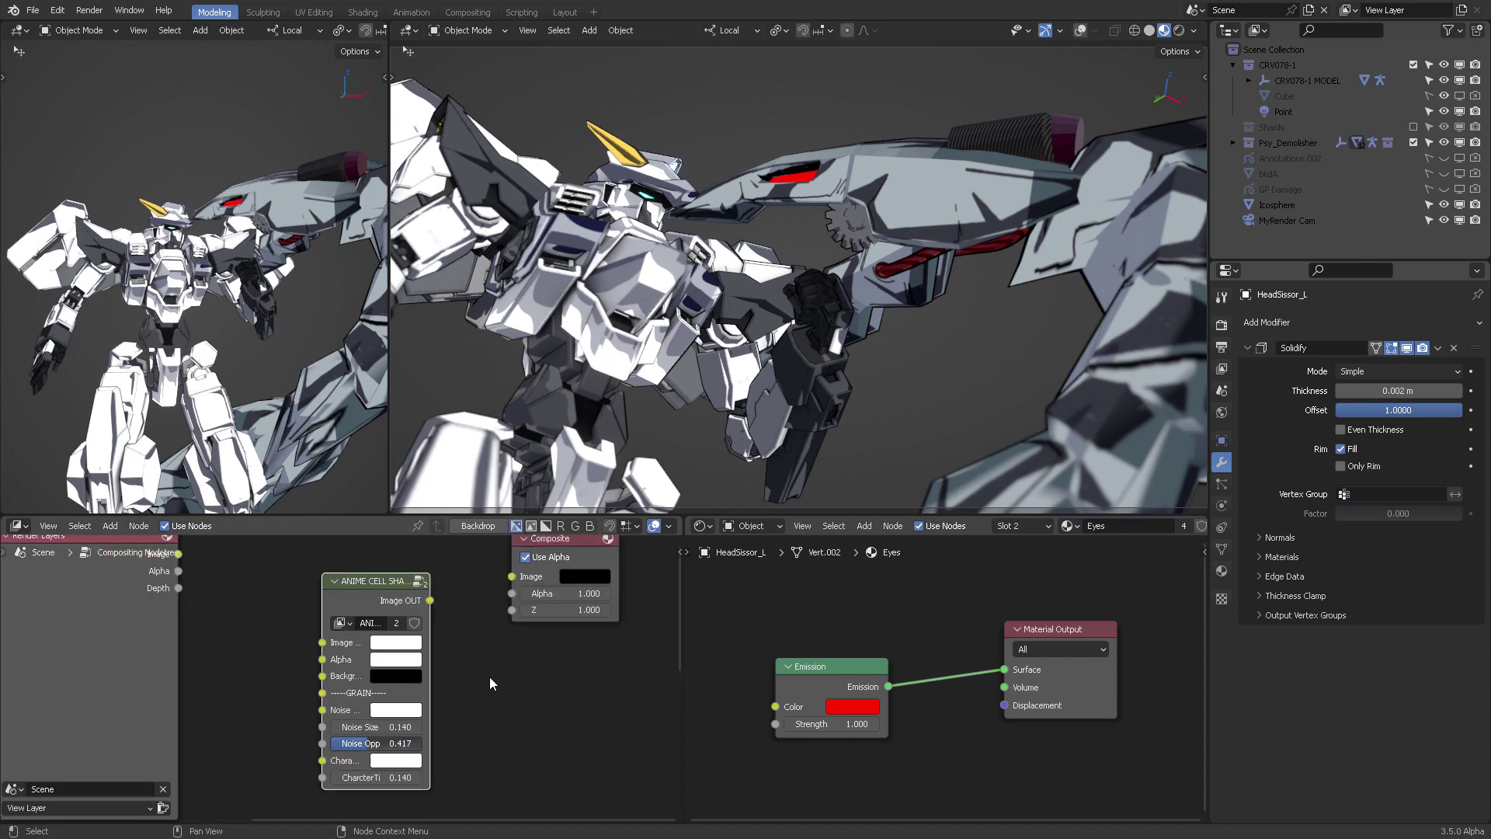
{"action": "middle_click_drag", "start_coordinate": [505, 673], "coordinate": [520, 706]}
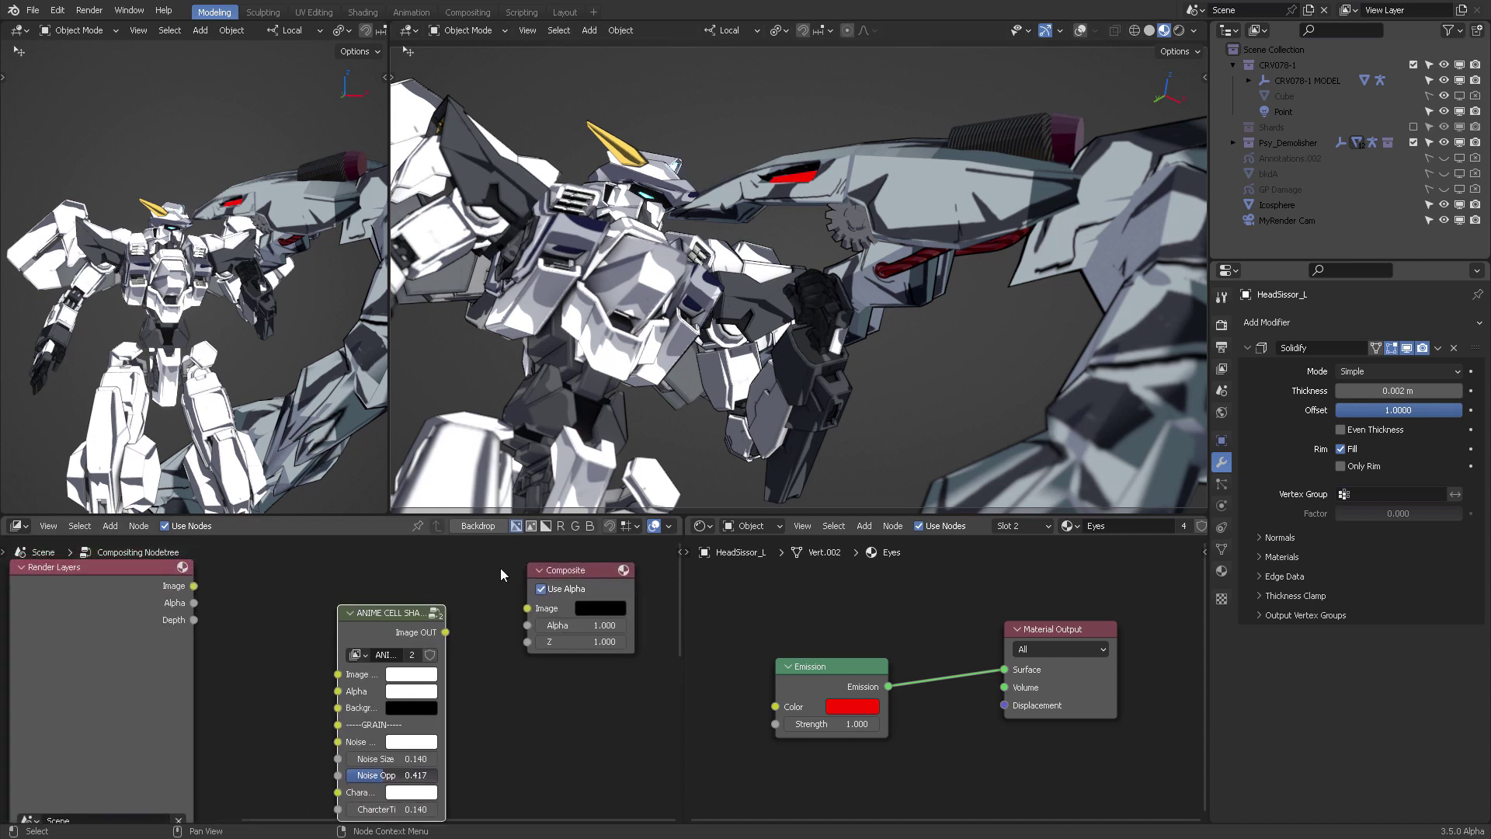
Show the splash screen to check the Blender version, and close it again
{"action": "left_click", "coordinate": [59, 9]}
{"action": "left_click", "coordinate": [13, 10]}
{"action": "left_click", "coordinate": [13, 11]}
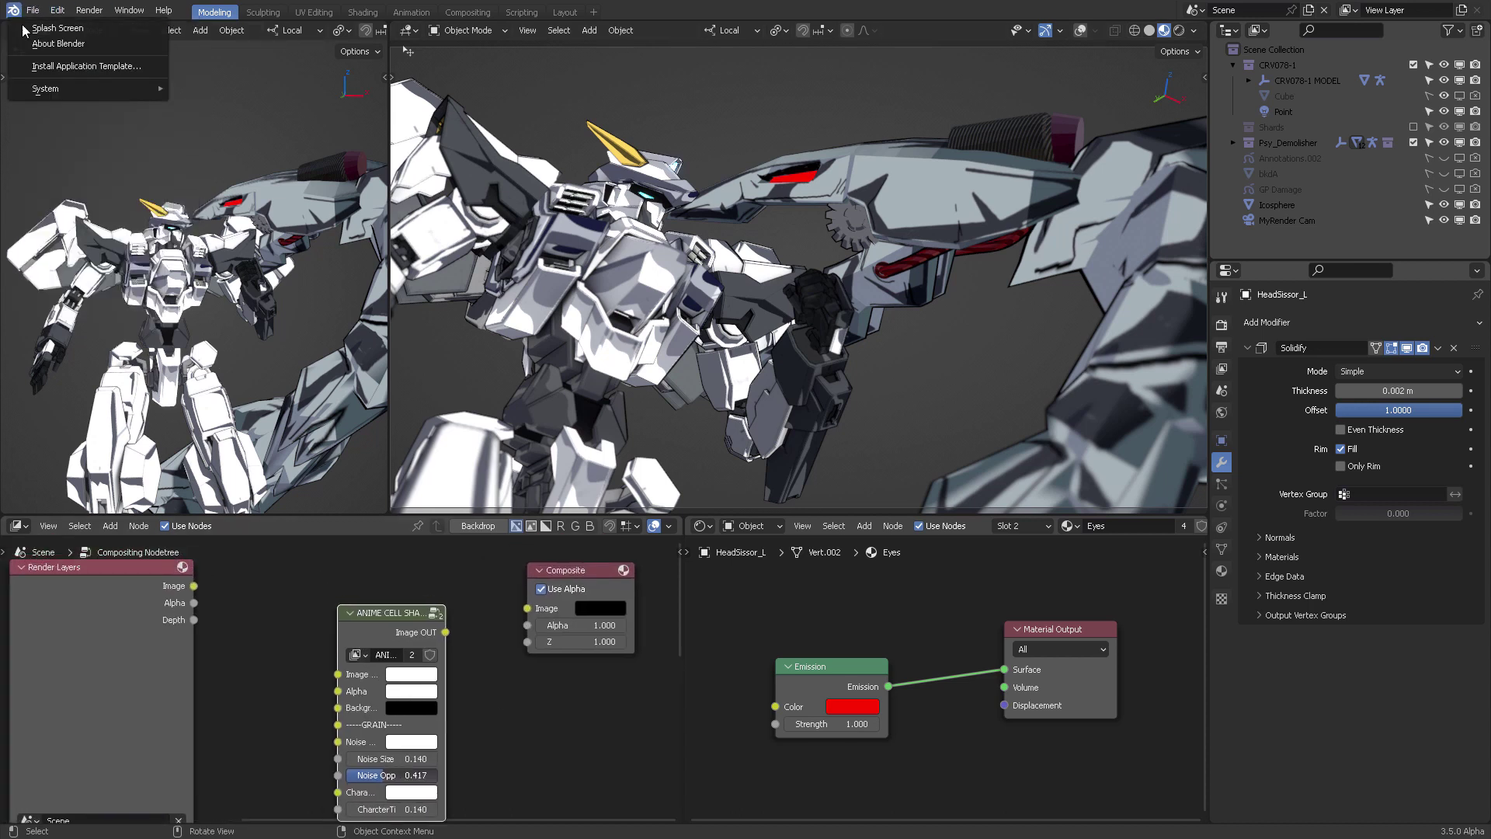
{"action": "left_click", "coordinate": [23, 28]}
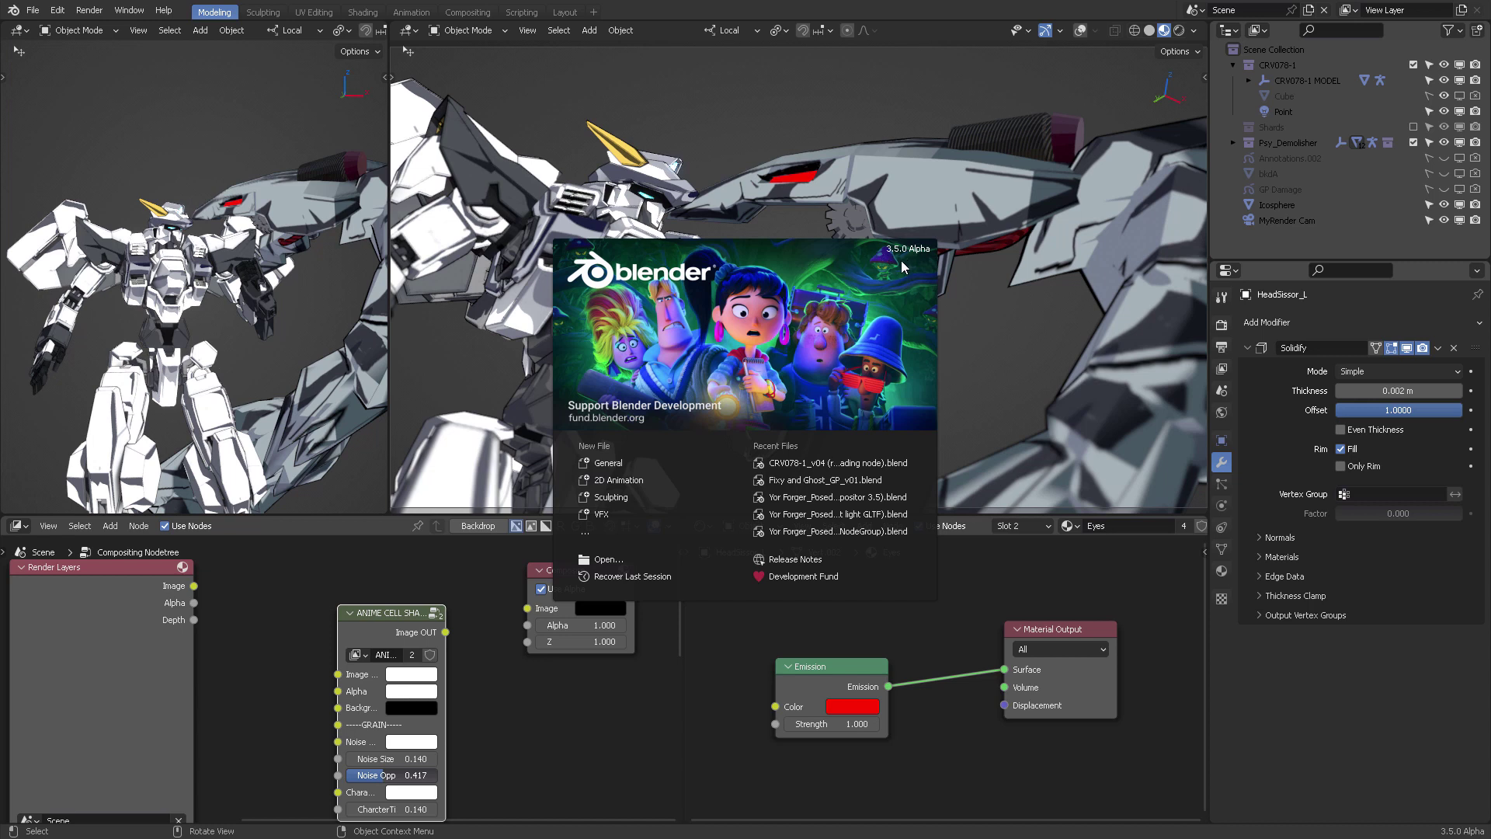
{"action": "left_click", "coordinate": [427, 120]}
Review the Developer Extras option in the Interface preferences and the prototype options in the Experimental preferences
{"action": "left_click", "coordinate": [30, 10]}
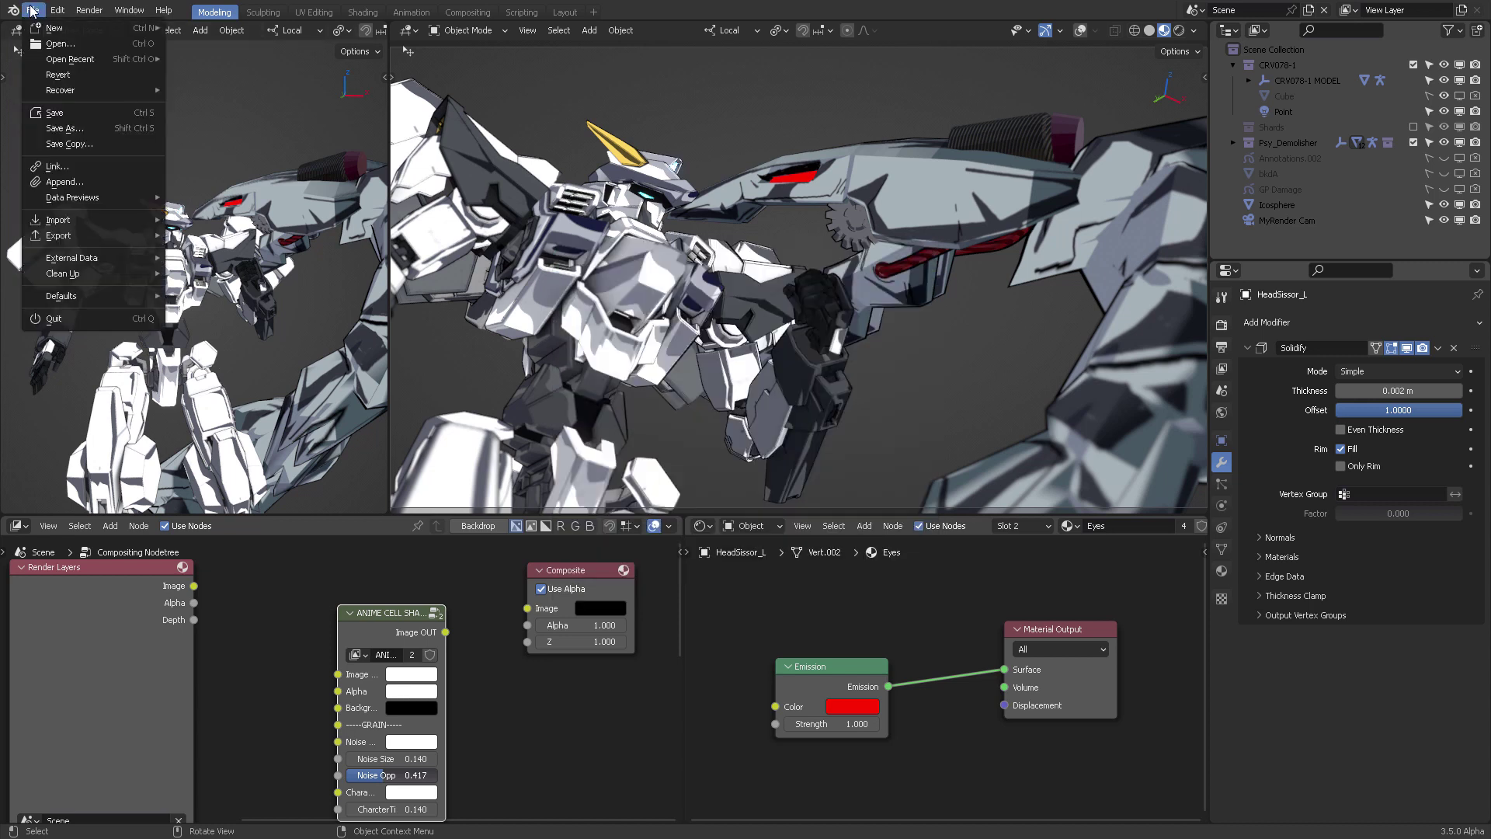
{"action": "left_click", "coordinate": [33, 10]}
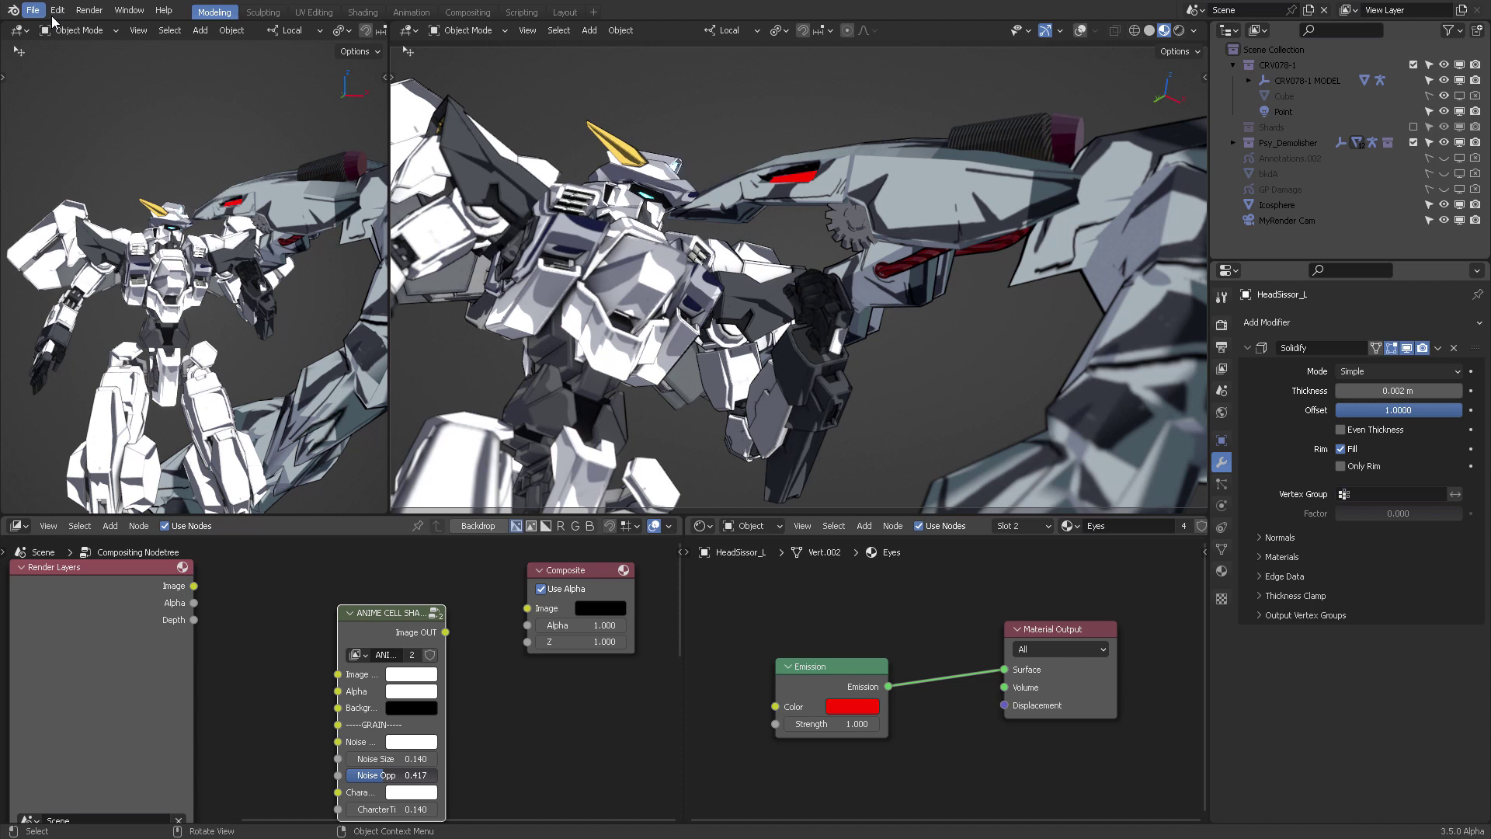
{"action": "left_click", "coordinate": [57, 10]}
{"action": "left_click", "coordinate": [102, 251]}
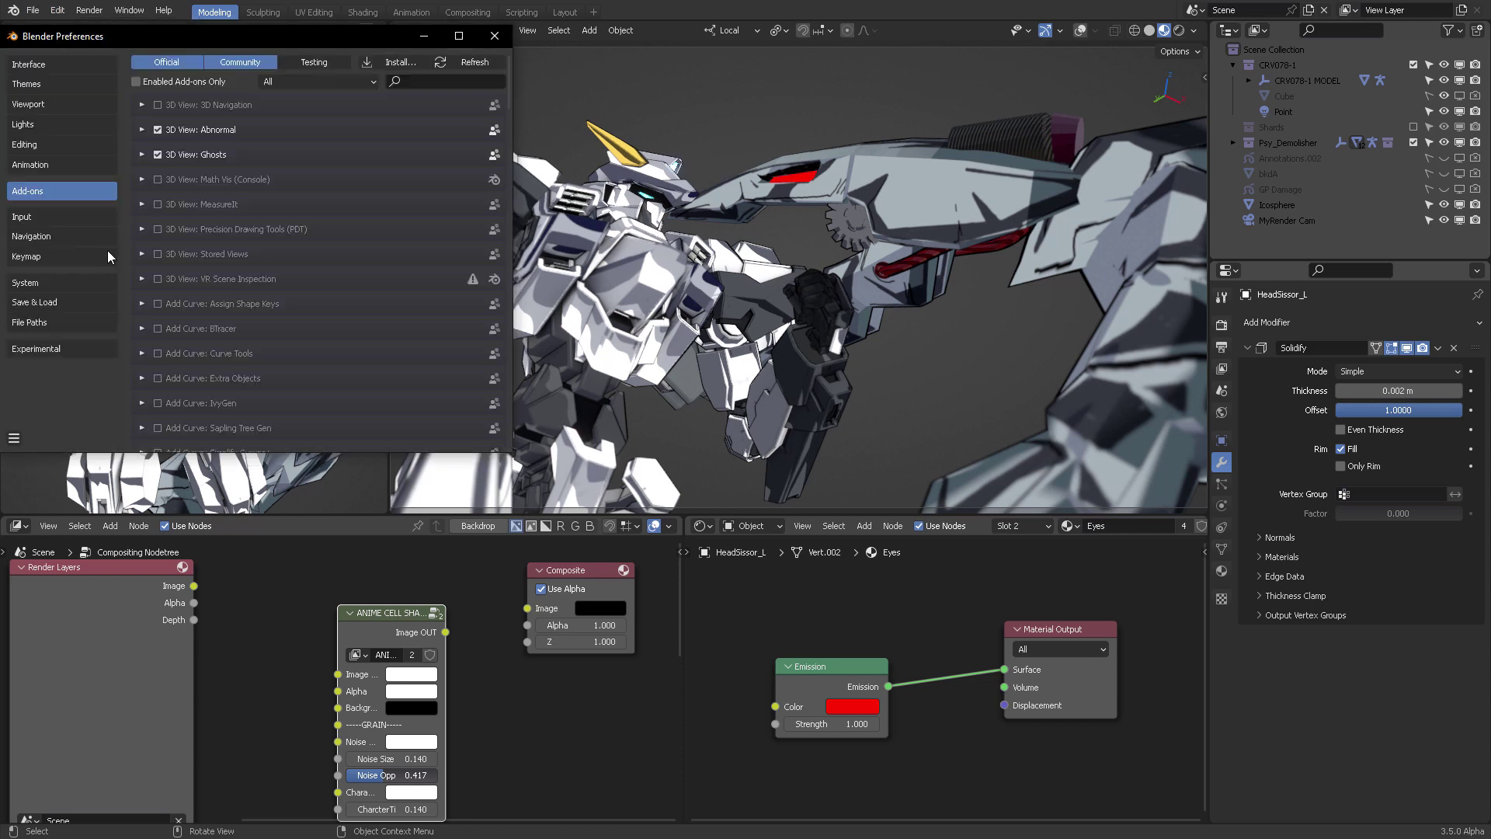
{"action": "left_click", "coordinate": [64, 67]}
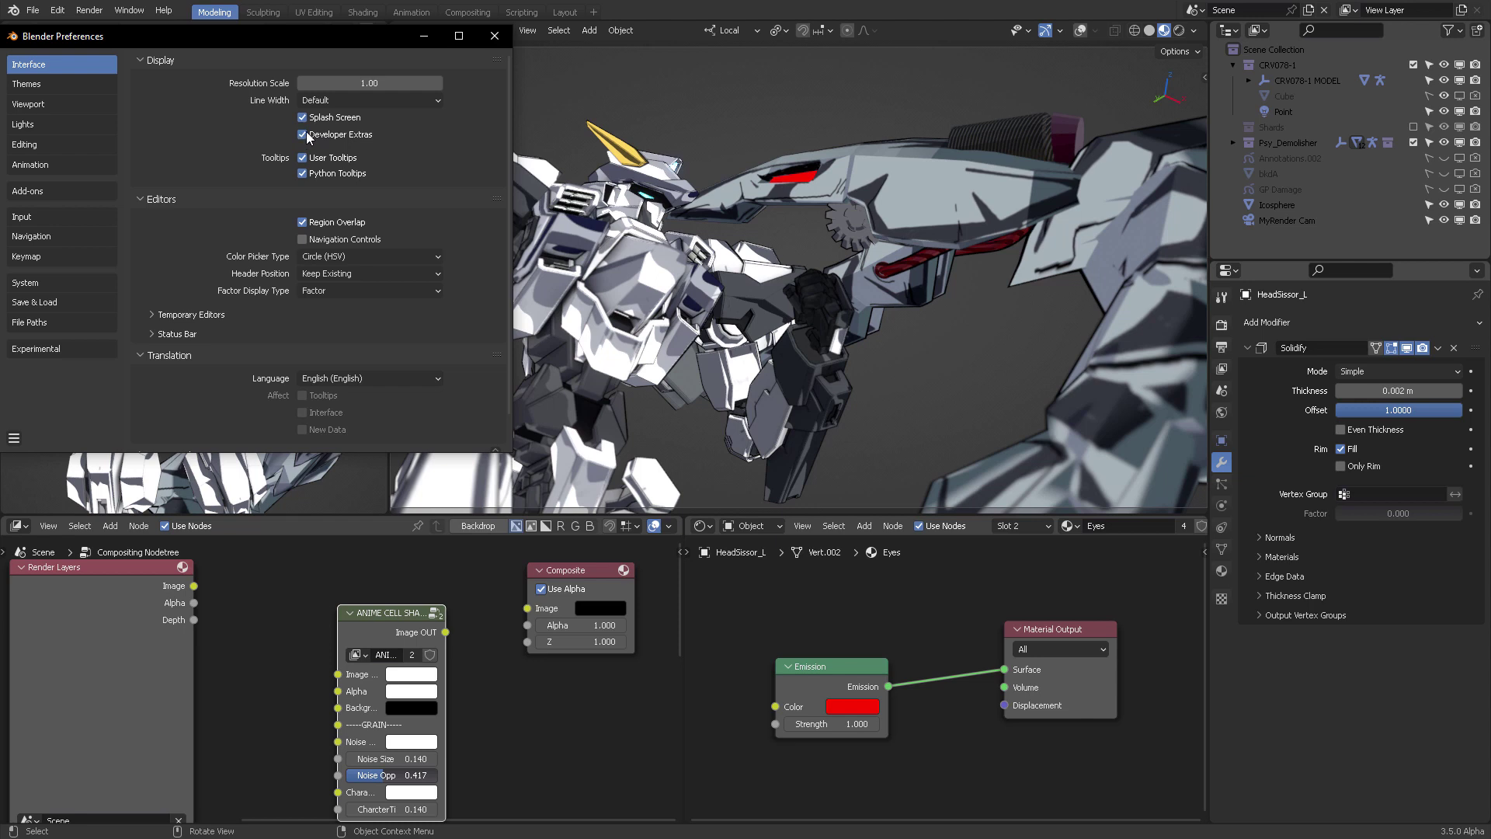
{"action": "left_click", "coordinate": [61, 348]}
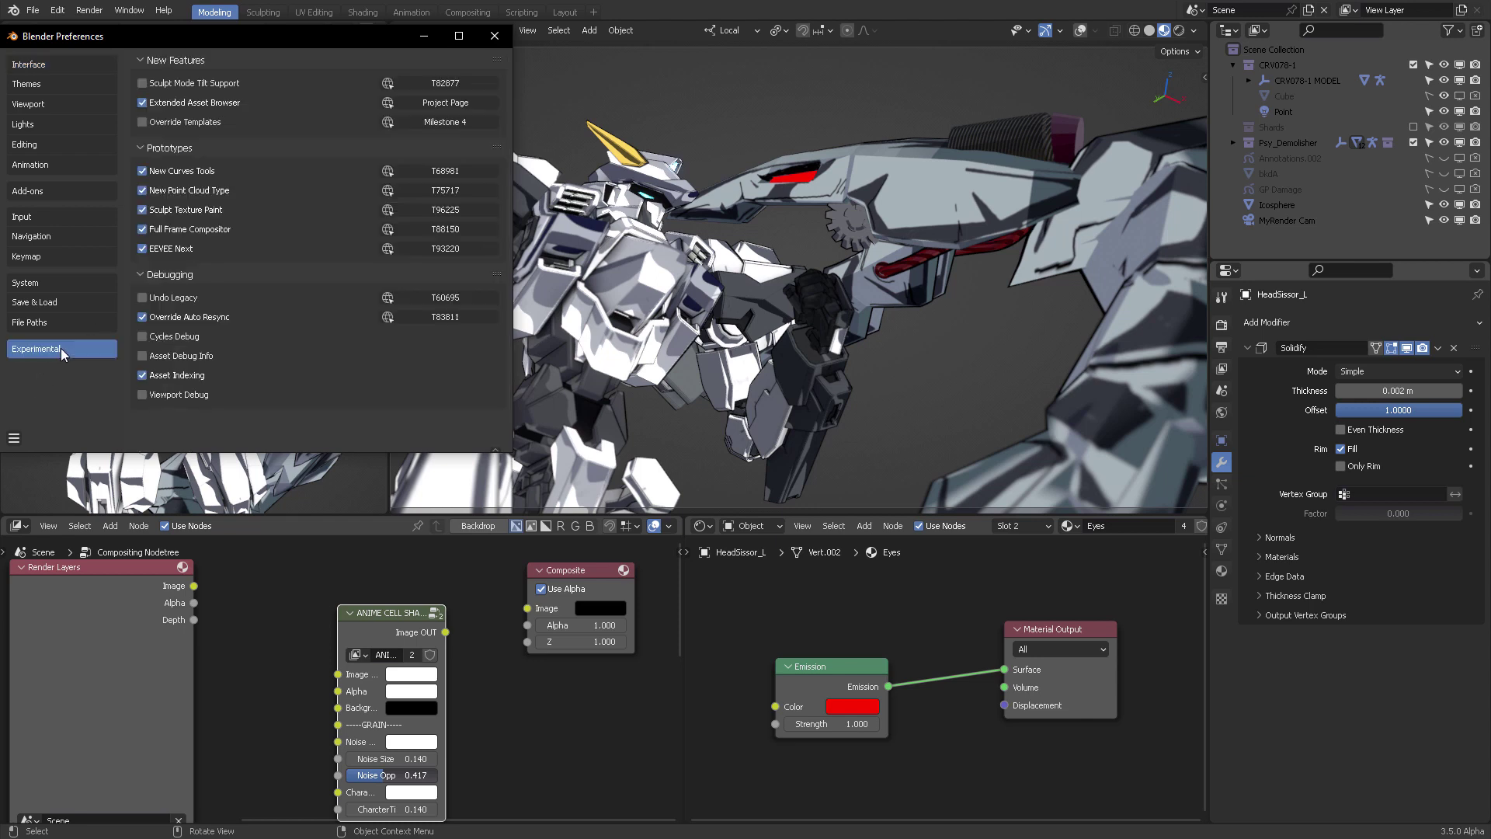
Make sure Full Frame Compositor is enabled in the Experimental preferences, save the preferences and close the window
{"action": "left_click", "coordinate": [142, 229]}
{"action": "left_click", "coordinate": [13, 438]}
{"action": "left_click", "coordinate": [49, 397]}
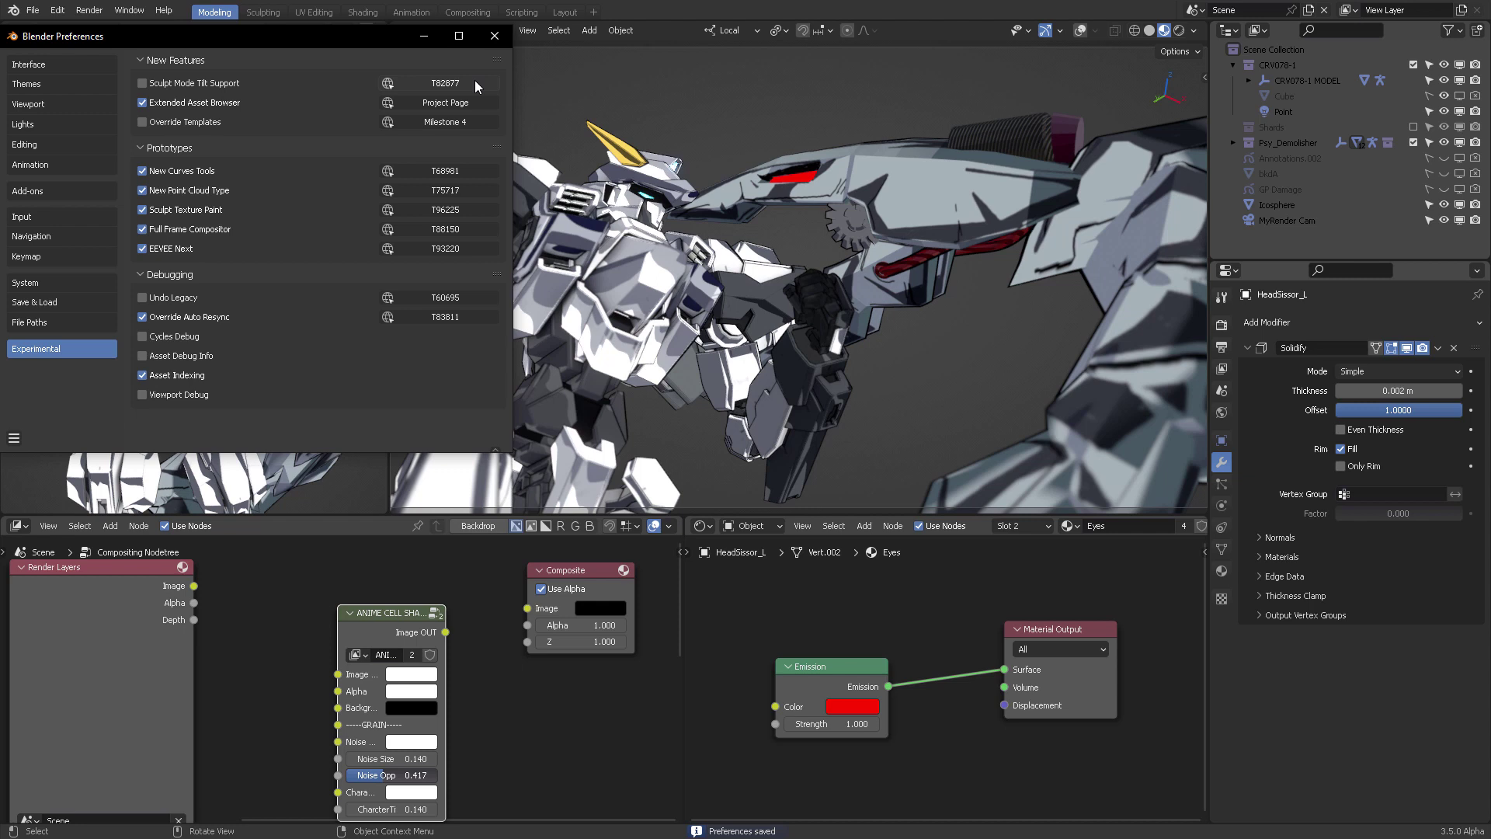
{"action": "left_click", "coordinate": [494, 35]}
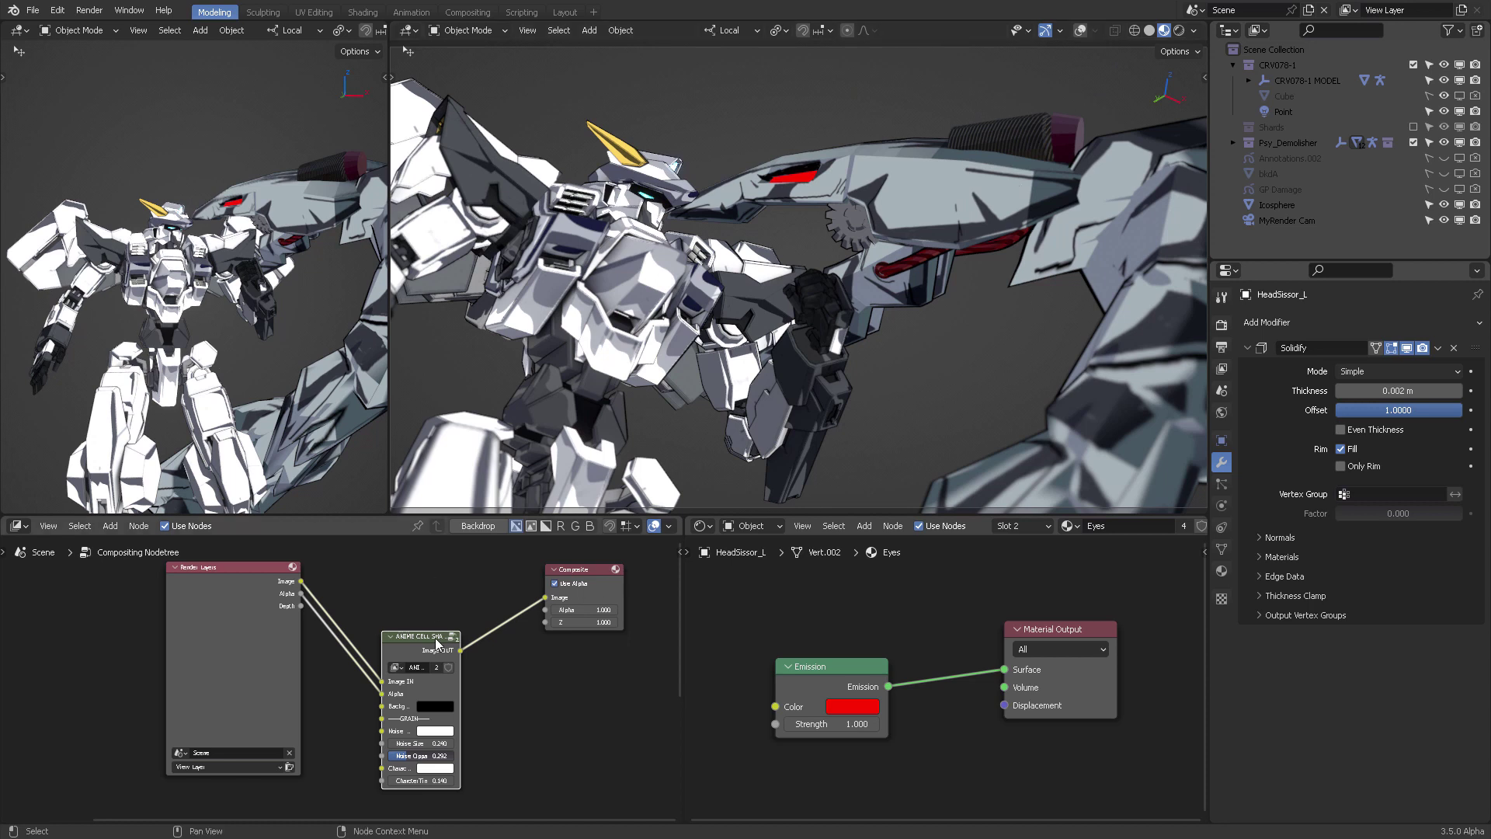
Delete the ANIME CELL SHADING group node from the robot scene's node tree and set the editor type to Compositor
{"action": "key", "text": "x"}
{"action": "key", "text": "Home"}
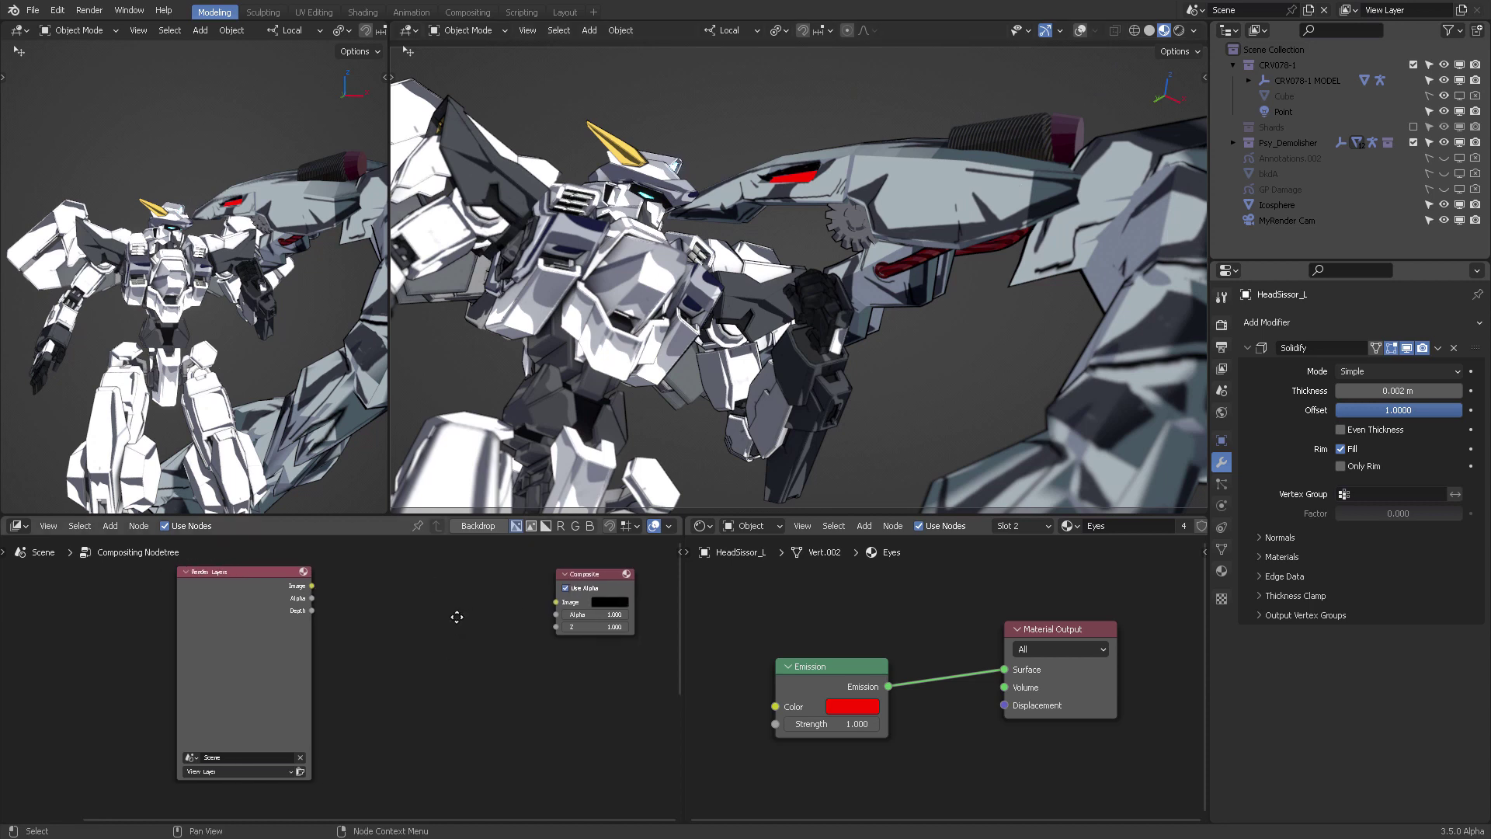
{"action": "middle_click_drag", "start_coordinate": [450, 629], "coordinate": [401, 642]}
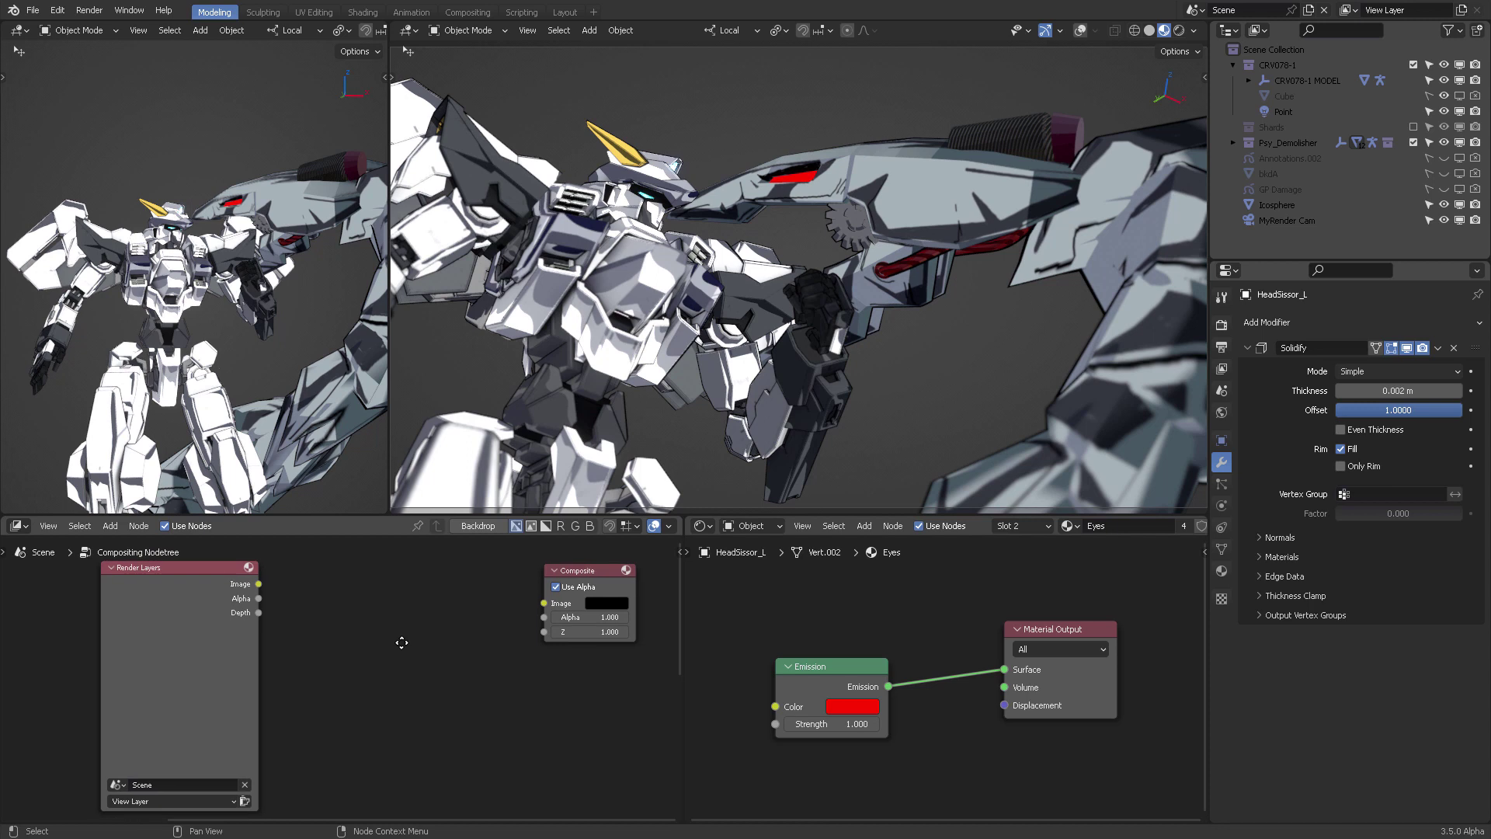
{"action": "left_click", "coordinate": [12, 528]}
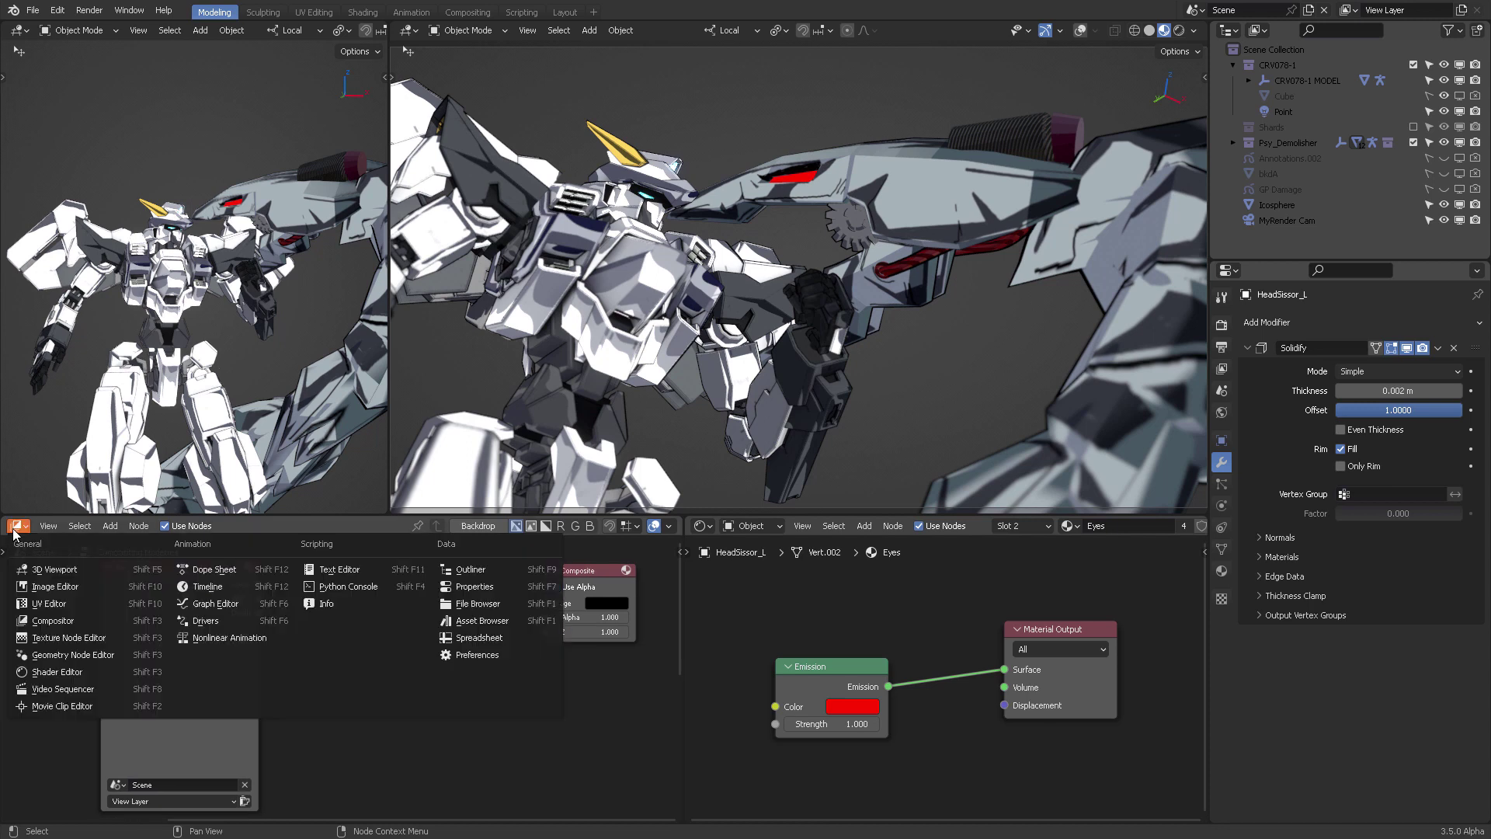
{"action": "left_click", "coordinate": [56, 621]}
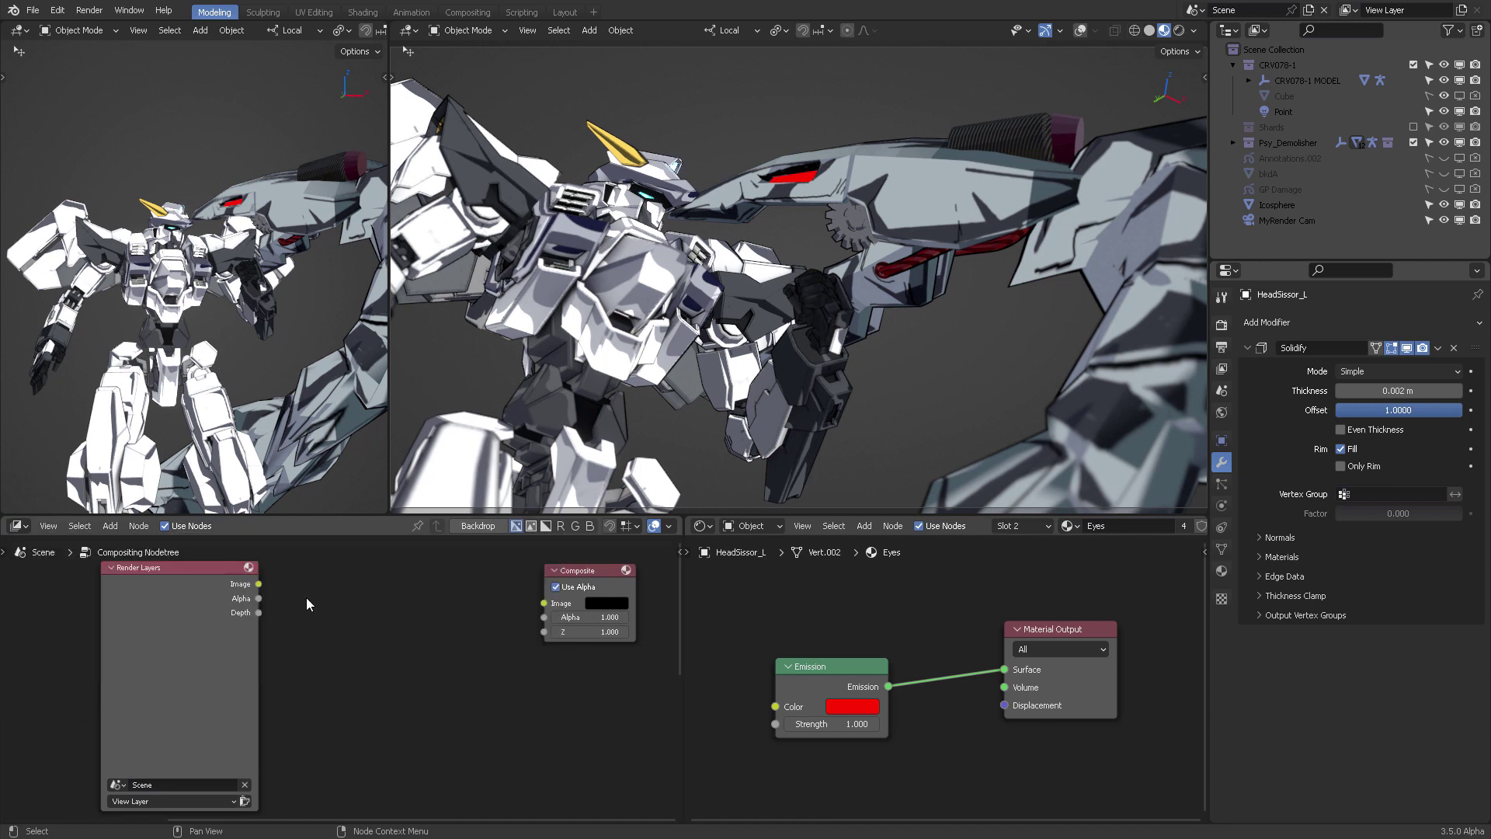
Append the ANIME CELL SHADING v1.0 node tree from Yor Forger_Posed_v05(Posed-RTCompositor 3.5).blend
{"action": "left_click", "coordinate": [32, 11]}
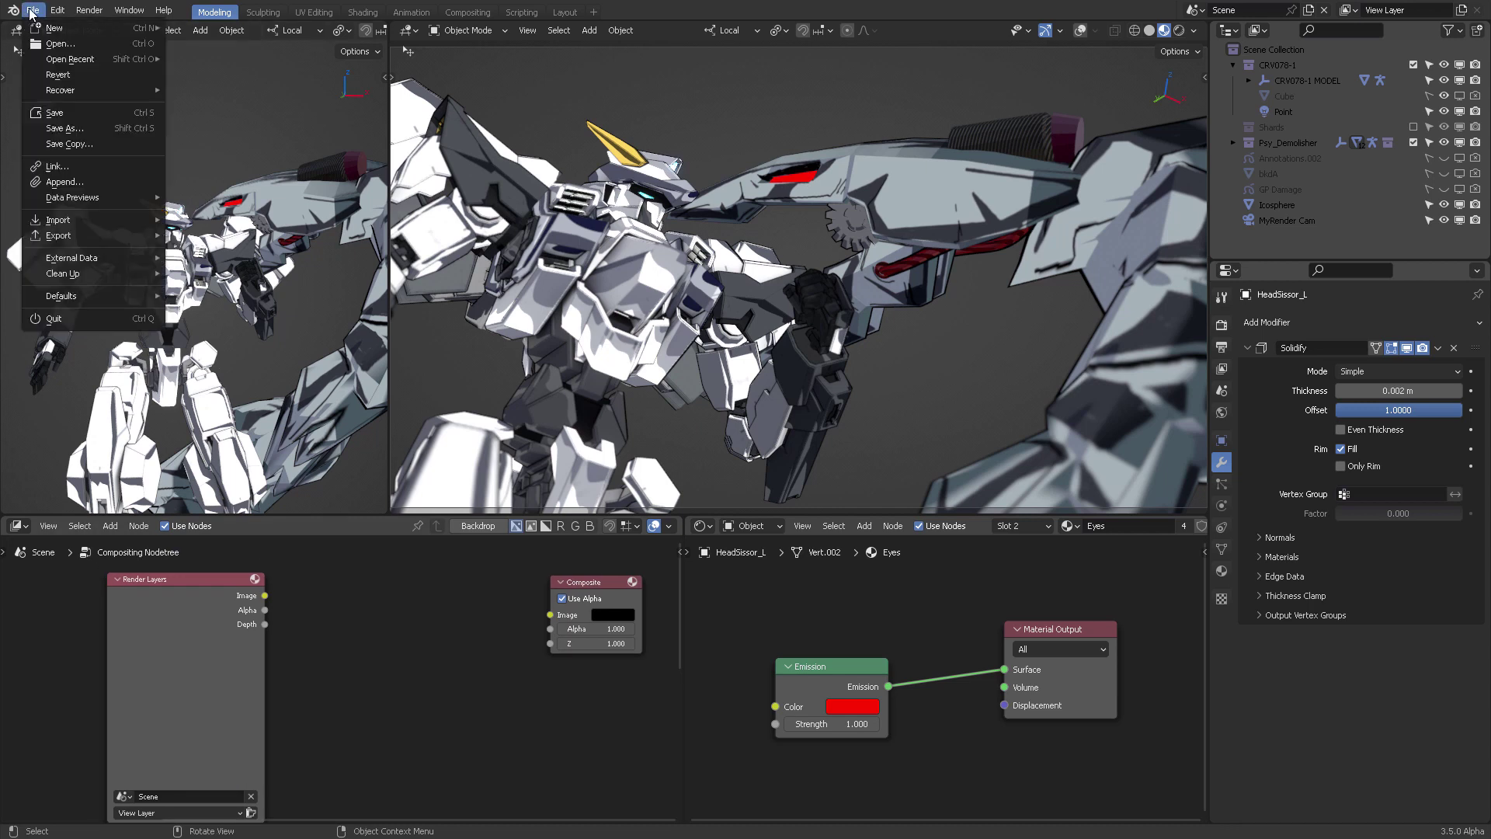
{"action": "left_click", "coordinate": [56, 181]}
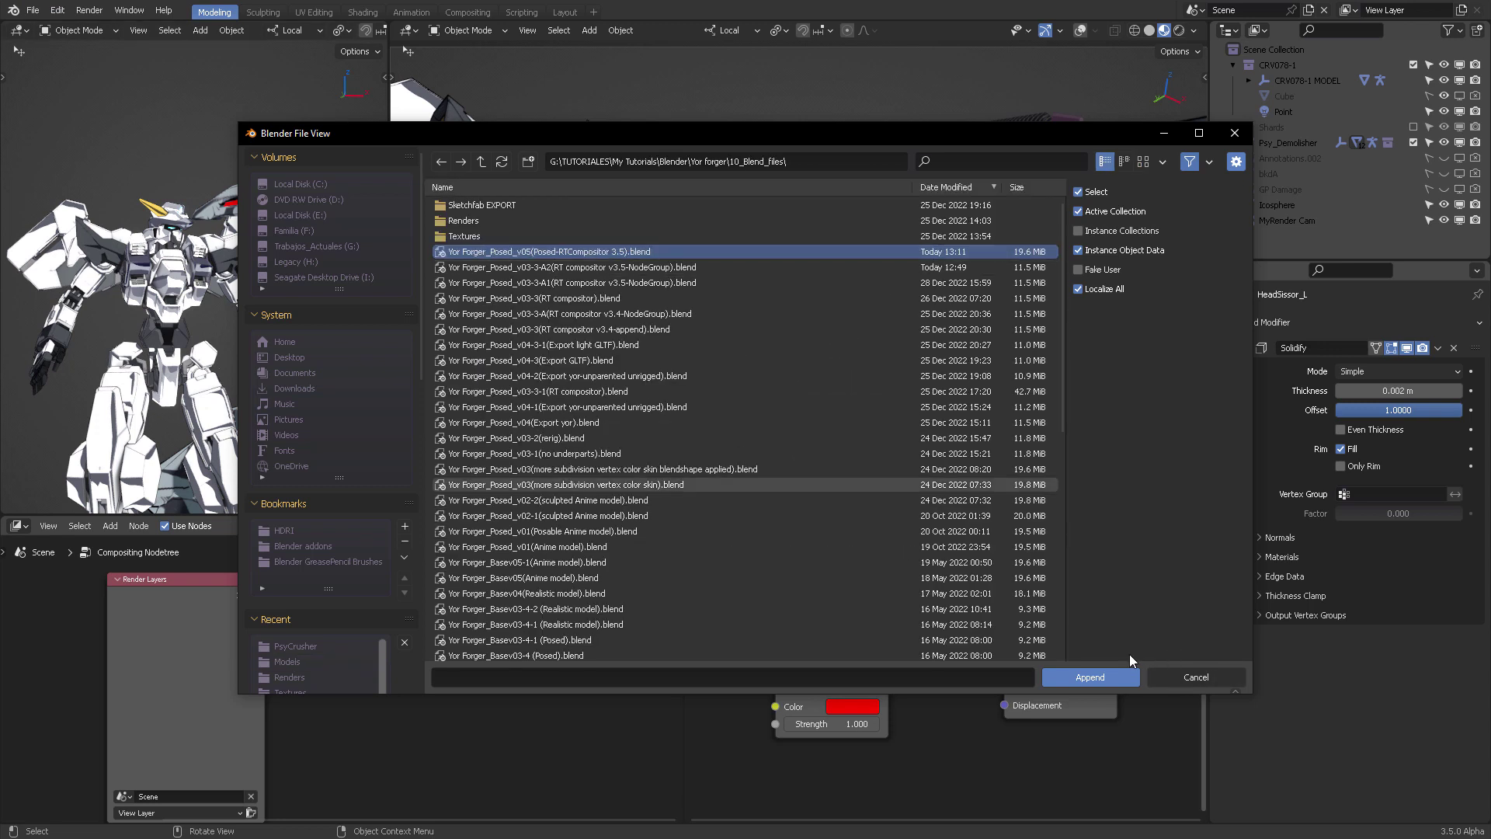
{"action": "left_click", "coordinate": [1120, 678]}
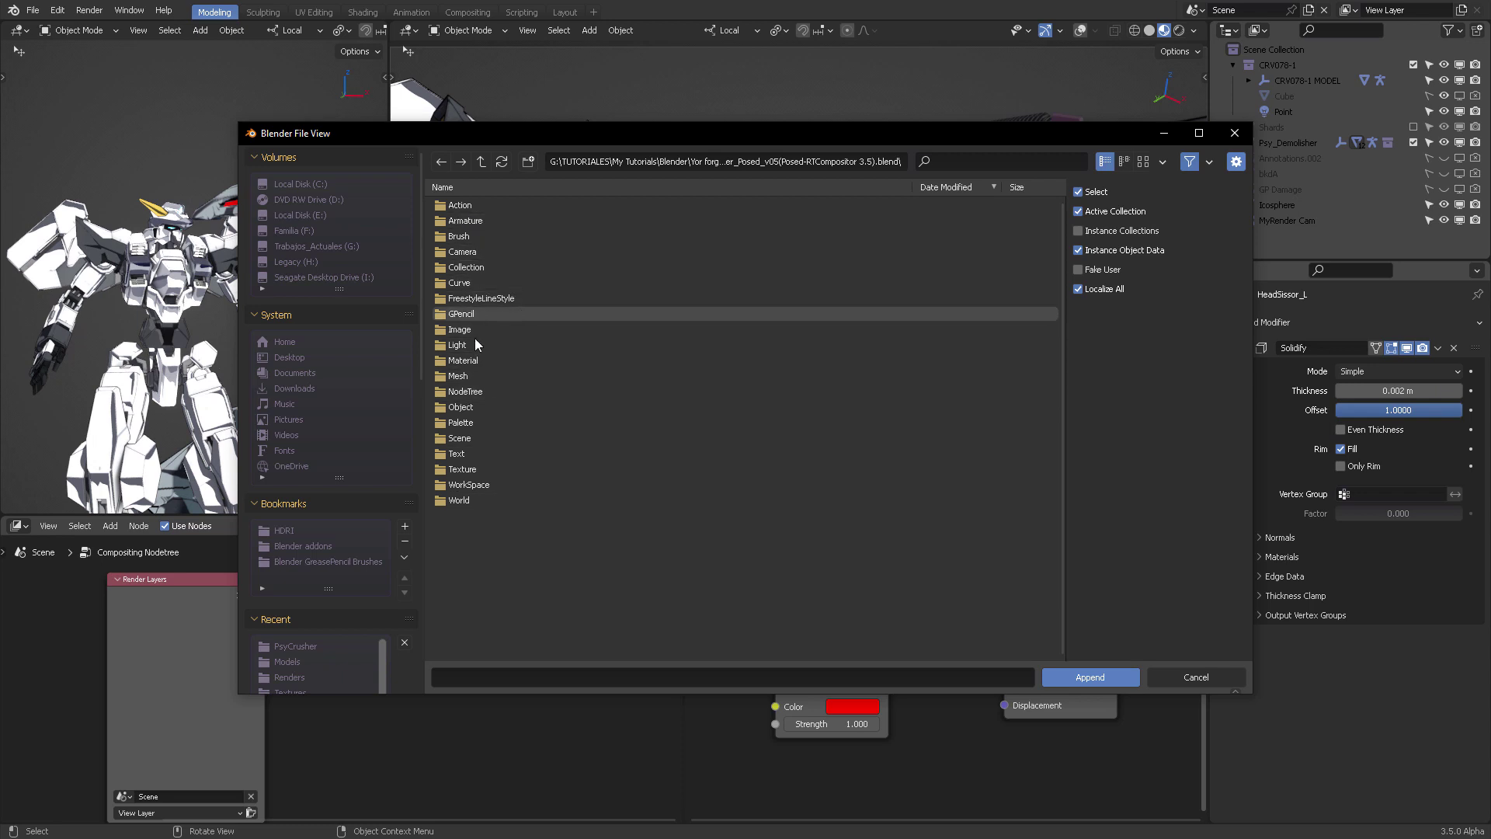
{"action": "double_click", "coordinate": [494, 390]}
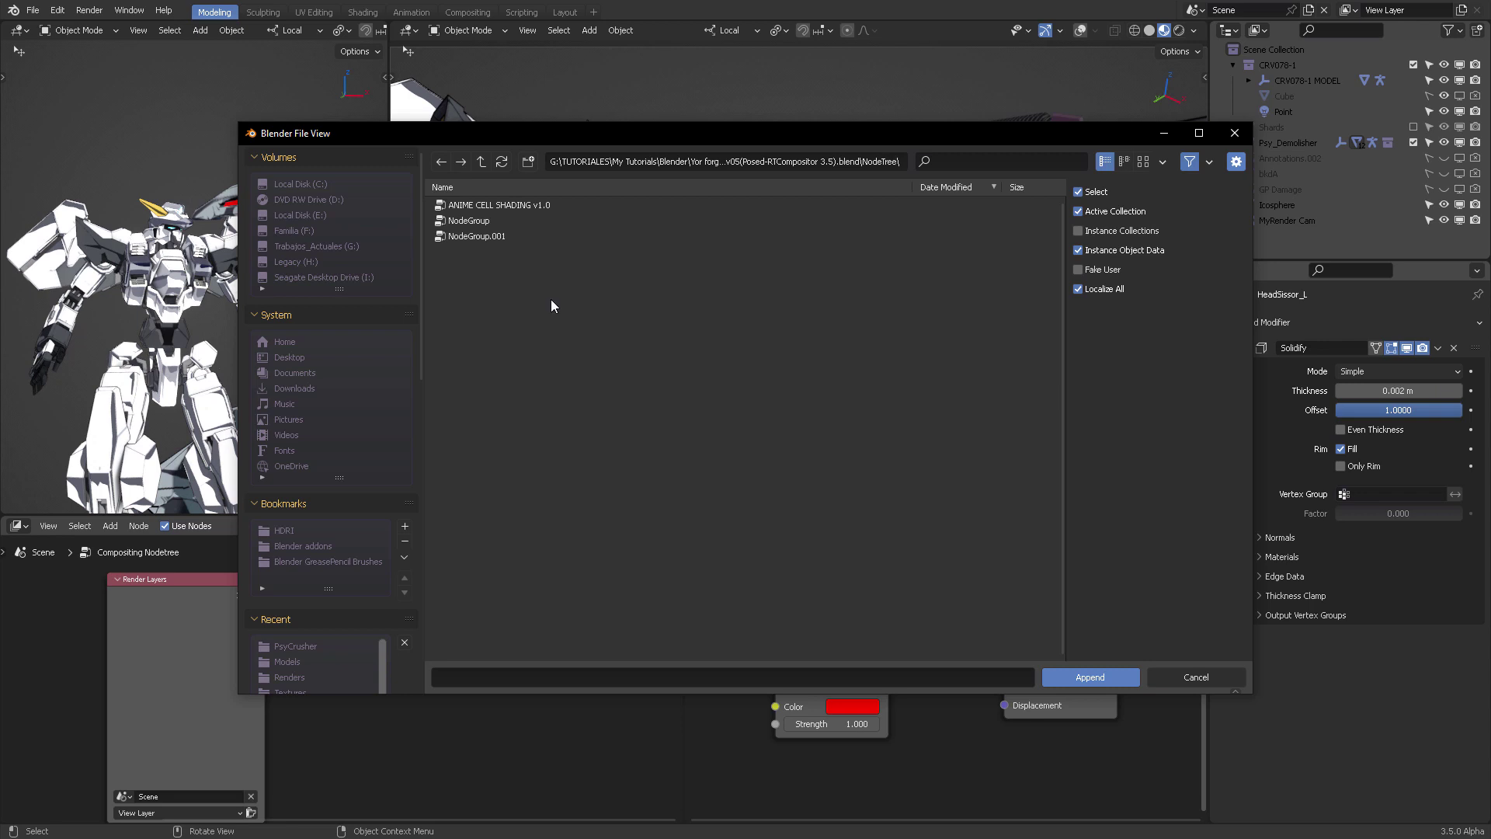
{"action": "left_click", "coordinate": [466, 207]}
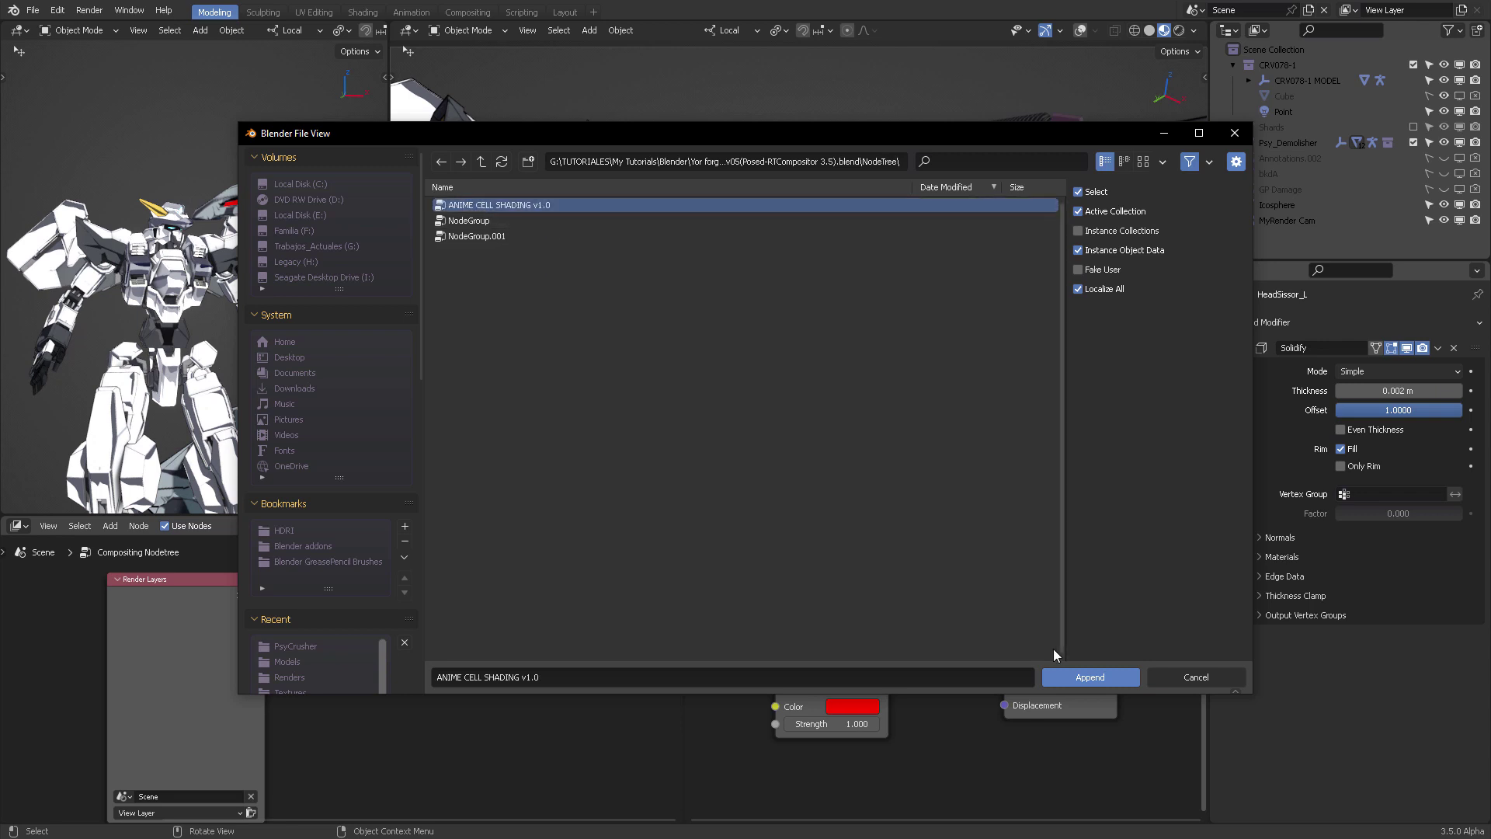
{"action": "left_click", "coordinate": [1086, 674]}
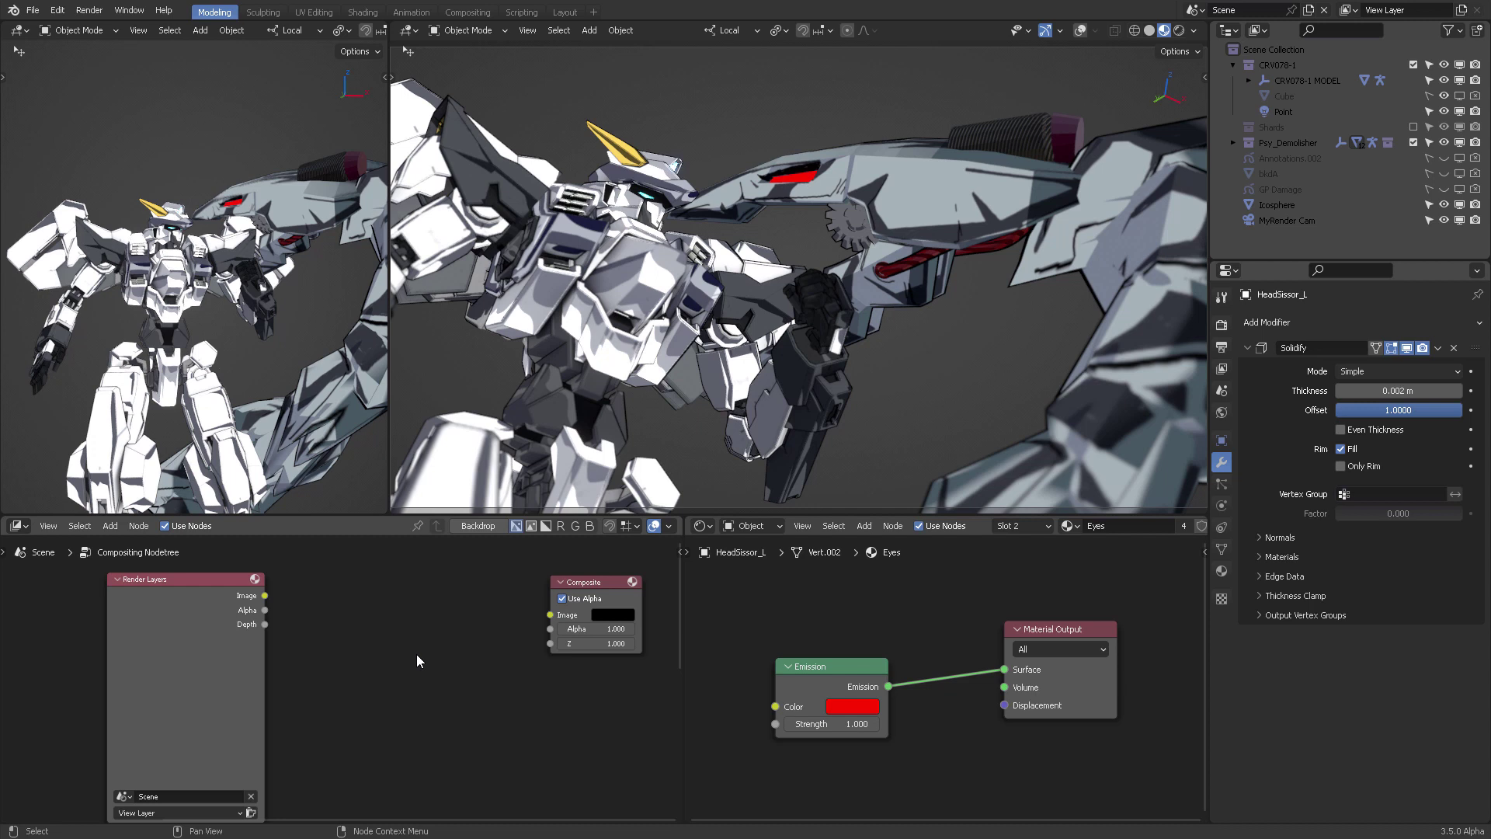
Add the ANIME CELL SHADING v1.0 group node to the compositor between the Render Layers and Composite nodes
{"action": "key", "text": "shift+a"}
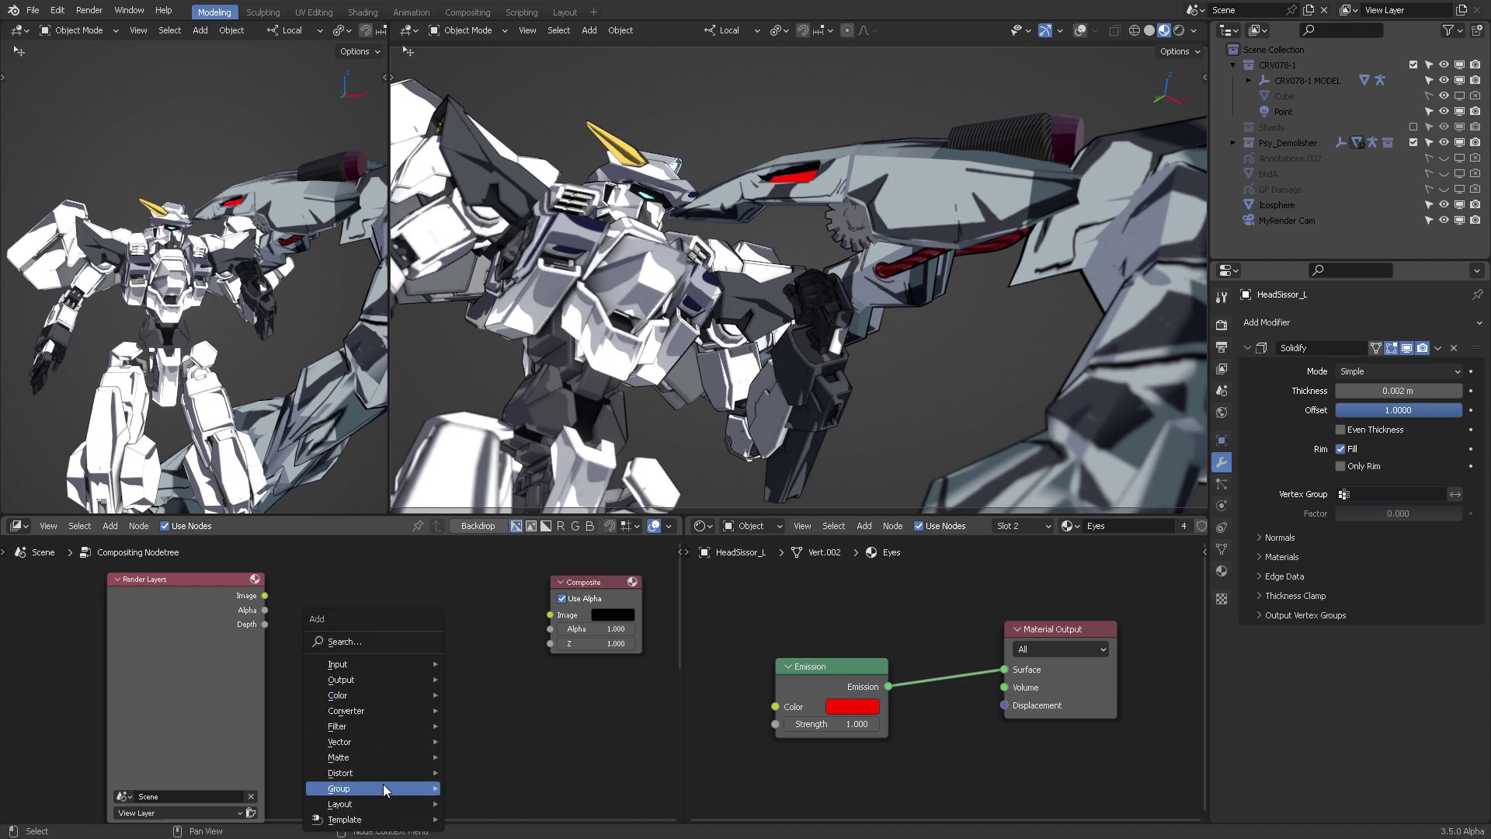
{"action": "mouse_move", "coordinate": [374, 781]}
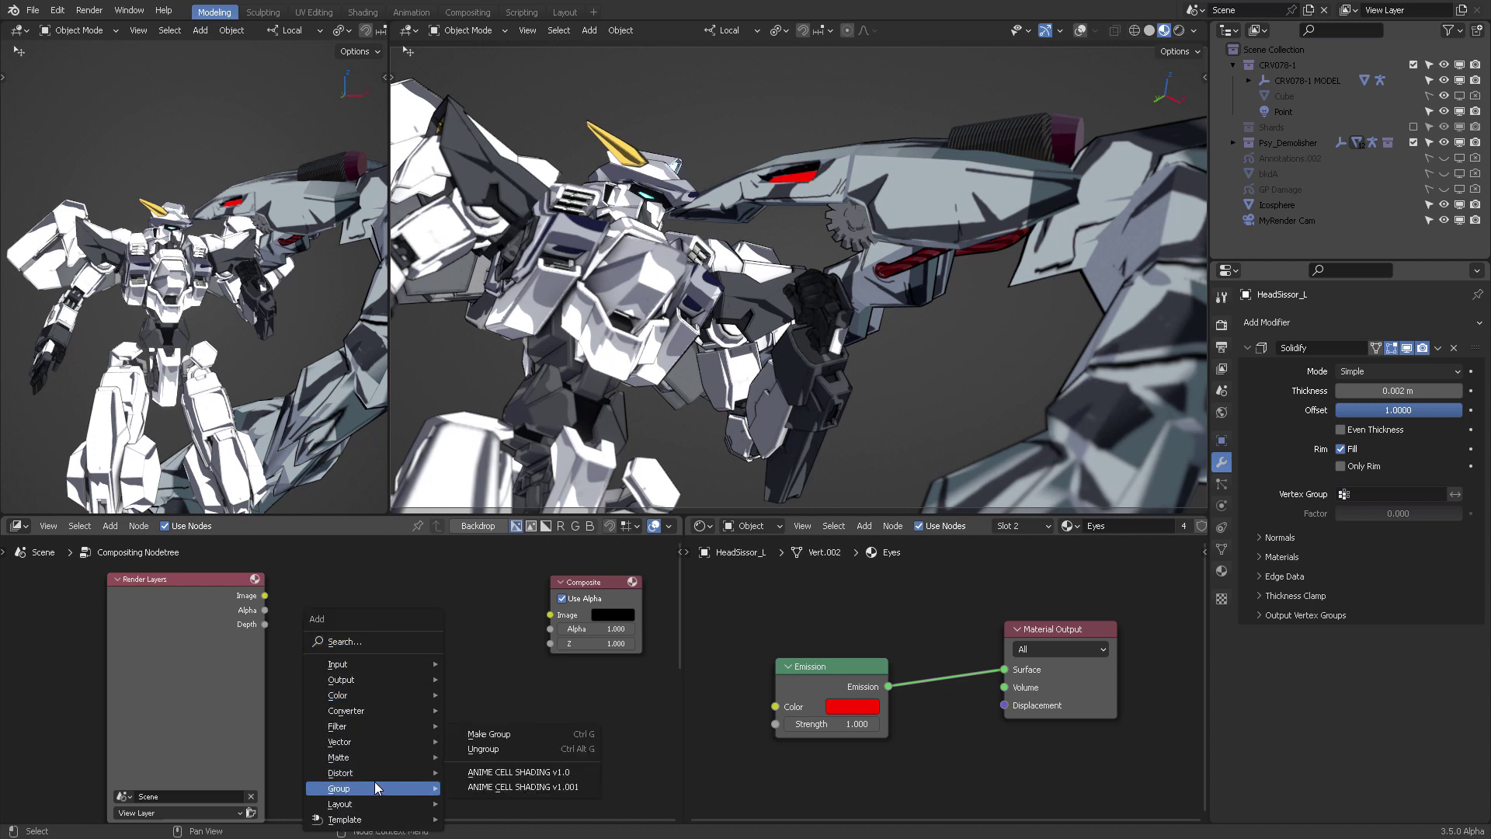
{"action": "left_click", "coordinate": [533, 773]}
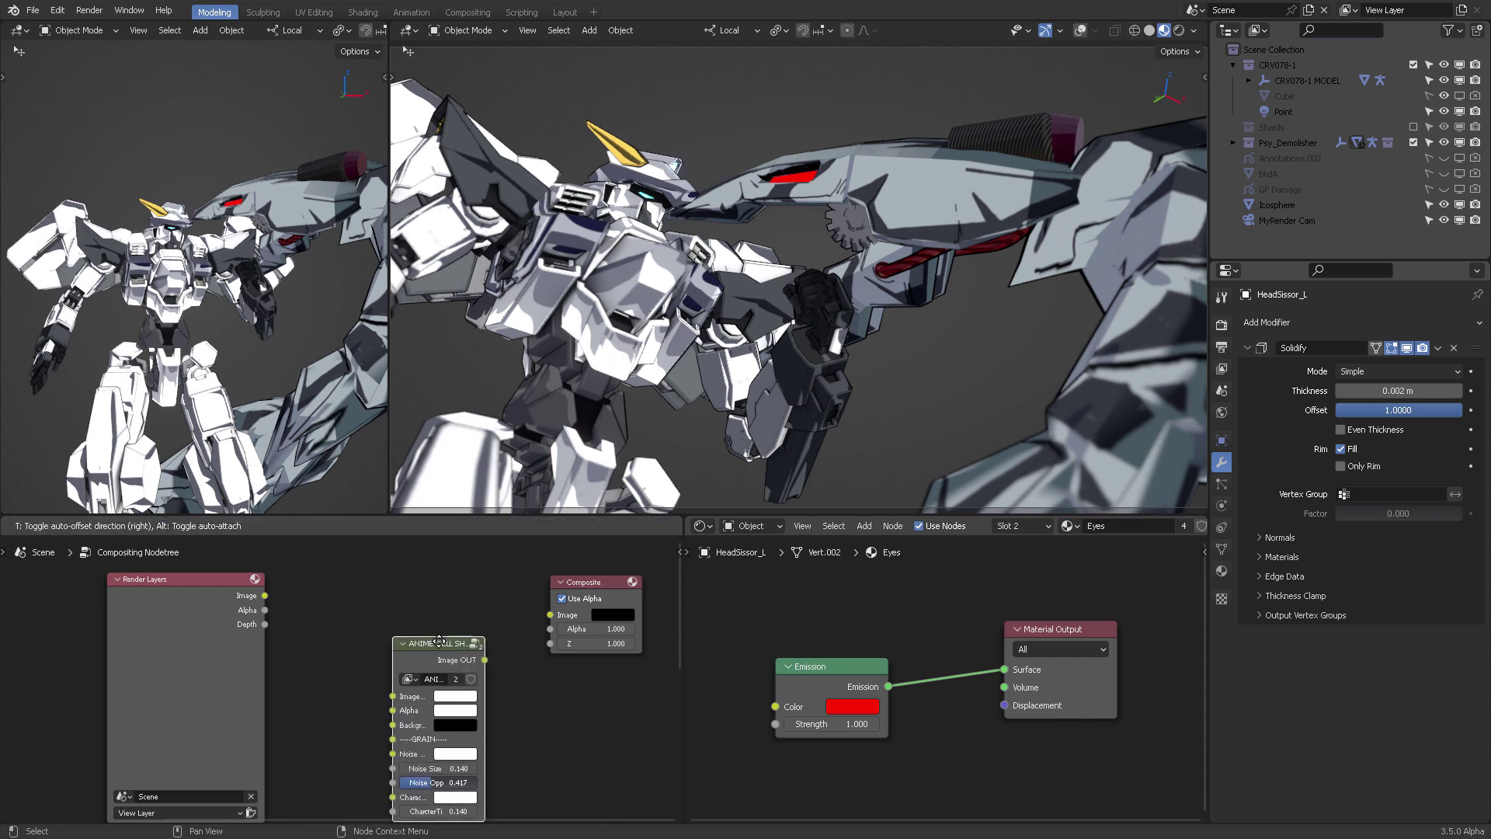
{"action": "left_click", "coordinate": [388, 612]}
{"action": "scroll", "coordinate": [520, 683], "scroll_direction": "up", "scroll_amount": 2}
{"action": "middle_click_drag", "start_coordinate": [519, 683], "coordinate": [491, 688]}
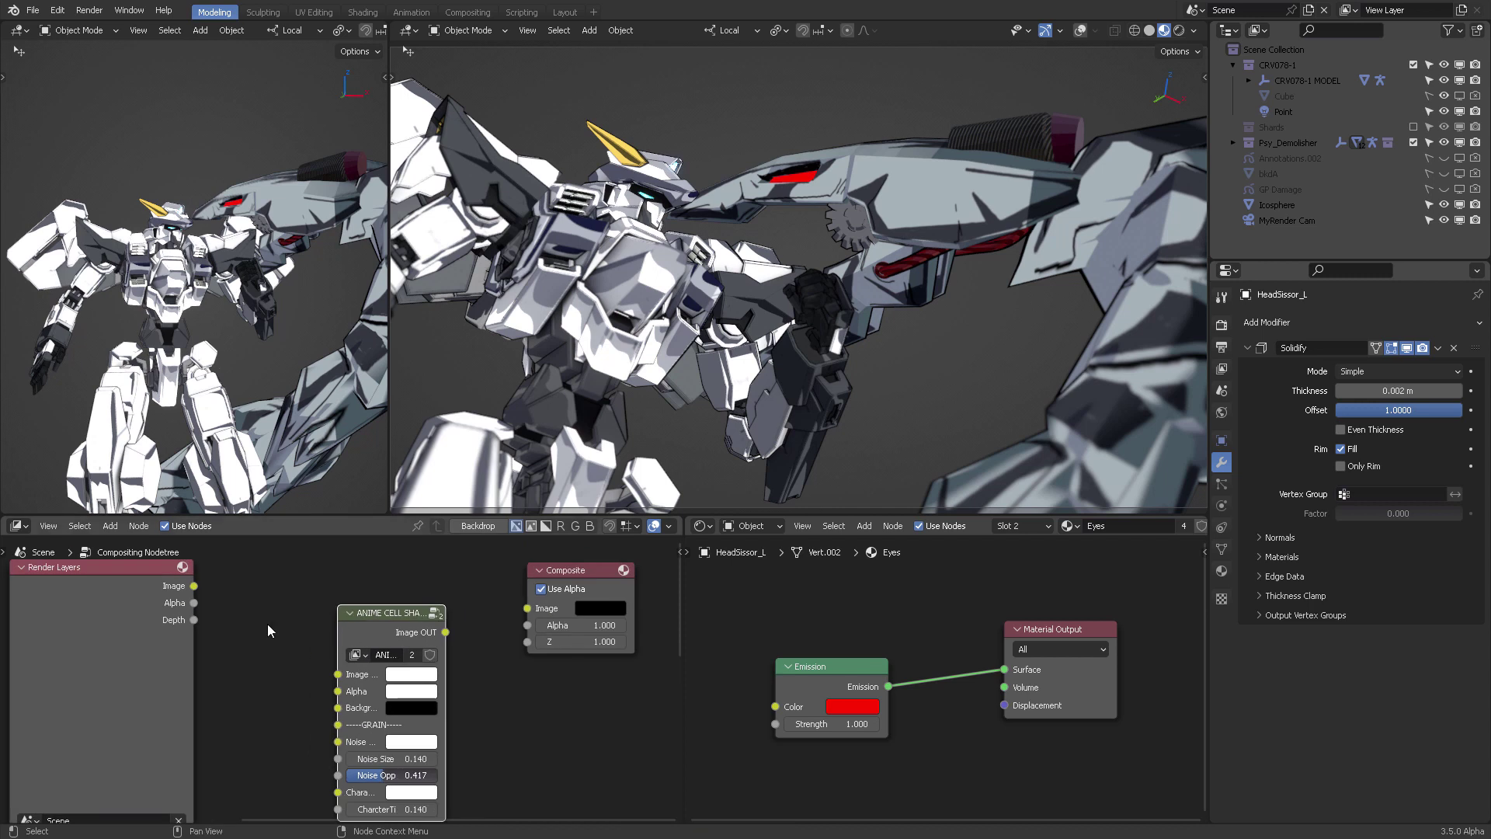
{"action": "key", "text": "shift+a"}
{"action": "mouse_move", "coordinate": [268, 624]}
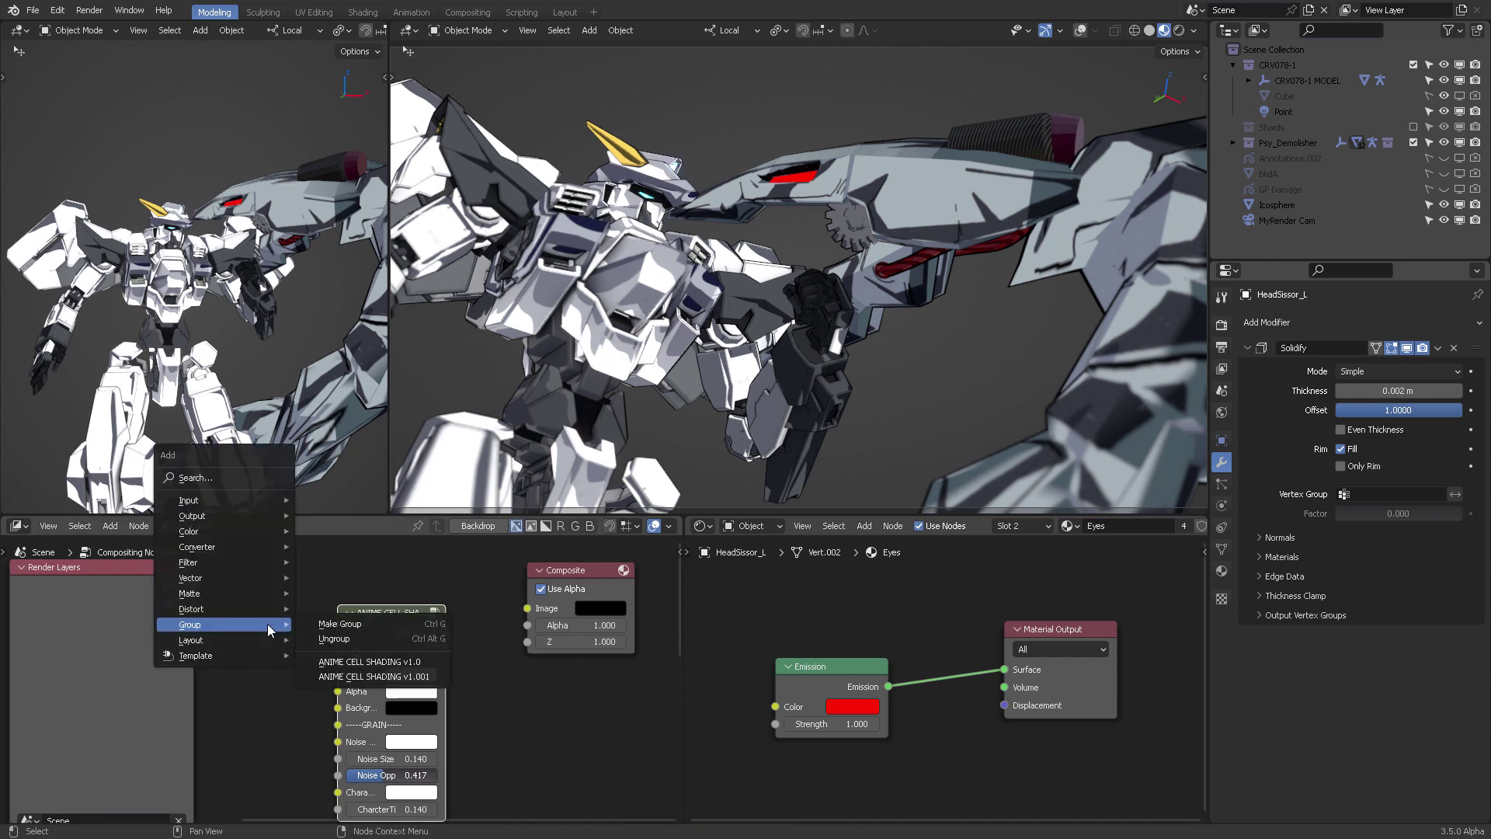
{"action": "left_click", "coordinate": [347, 662]}
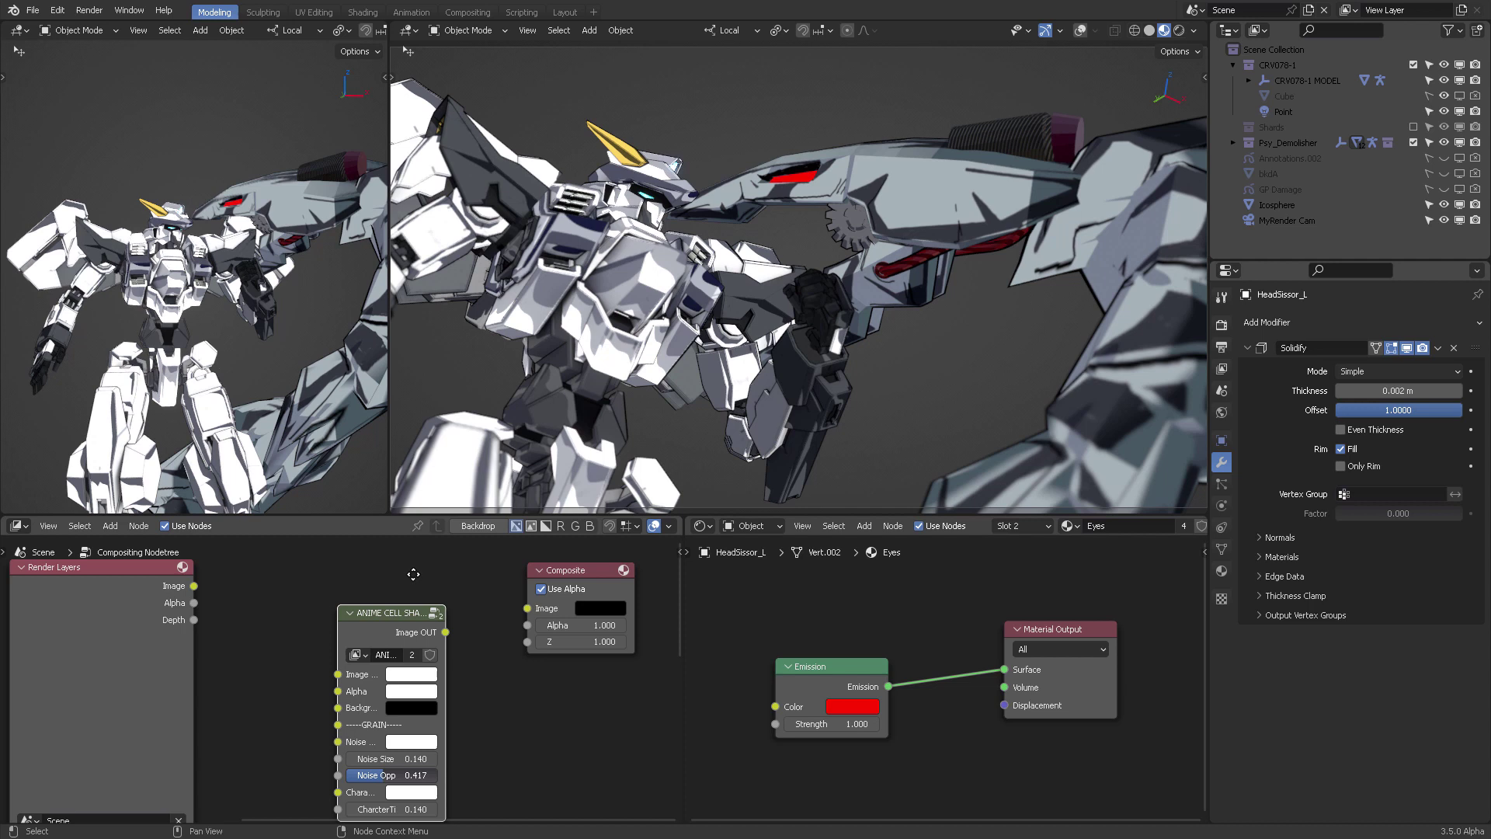
Connect the Render Layers Image output to the group's Image IN, and the group's Image OUT to the Composite node's Image input
{"action": "middle_click_drag", "start_coordinate": [413, 574], "coordinate": [430, 566]}
{"action": "left_click_drag", "start_coordinate": [211, 578], "coordinate": [362, 664]}
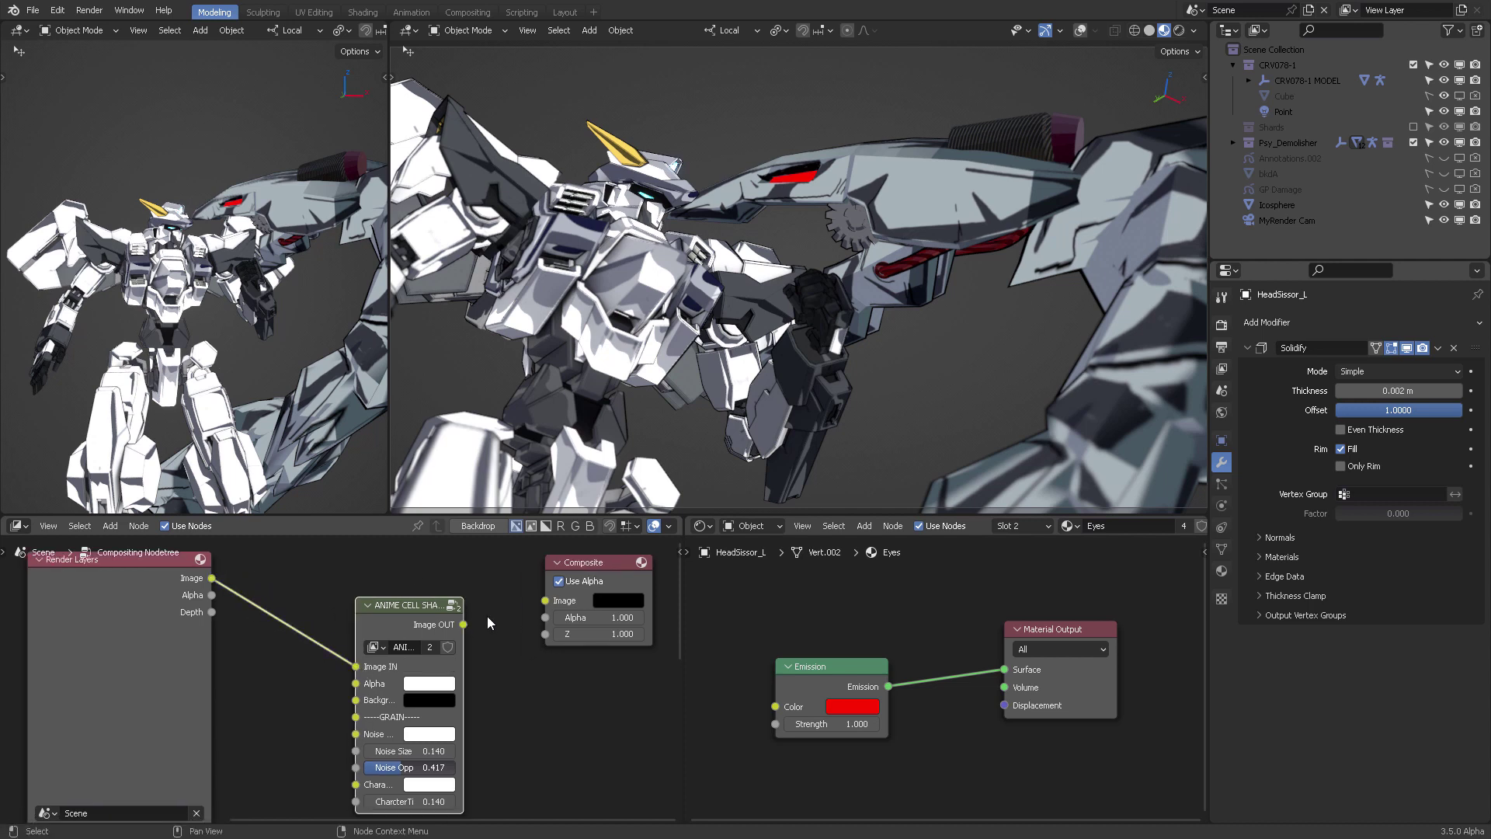
{"action": "left_click_drag", "start_coordinate": [464, 624], "coordinate": [615, 580]}
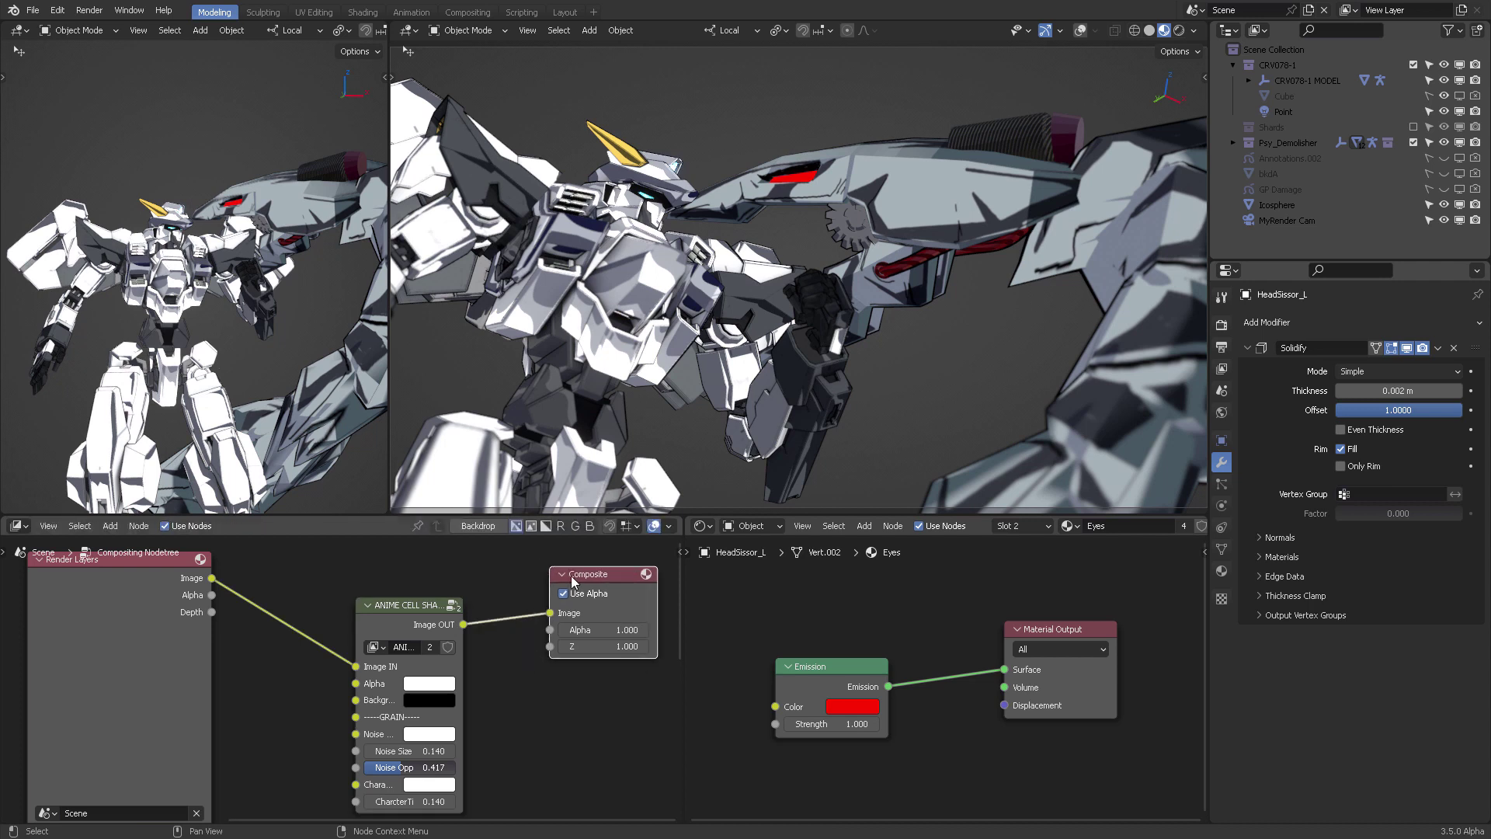
{"action": "middle_click_drag", "start_coordinate": [518, 663], "coordinate": [505, 656]}
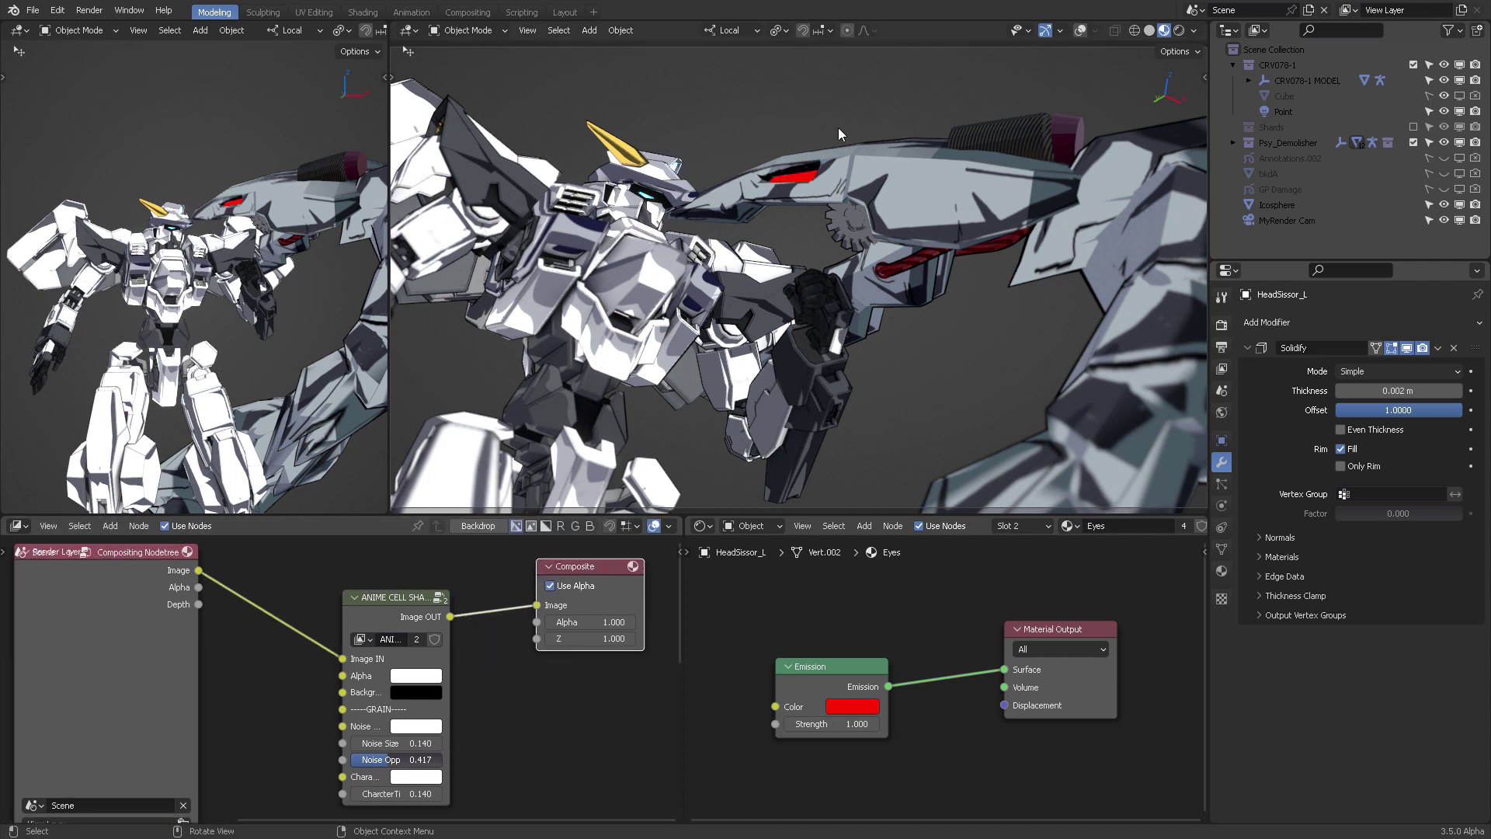
Switch the main viewport to rendered shading and set its Compositor option to Camera
{"action": "left_click", "coordinate": [1180, 31]}
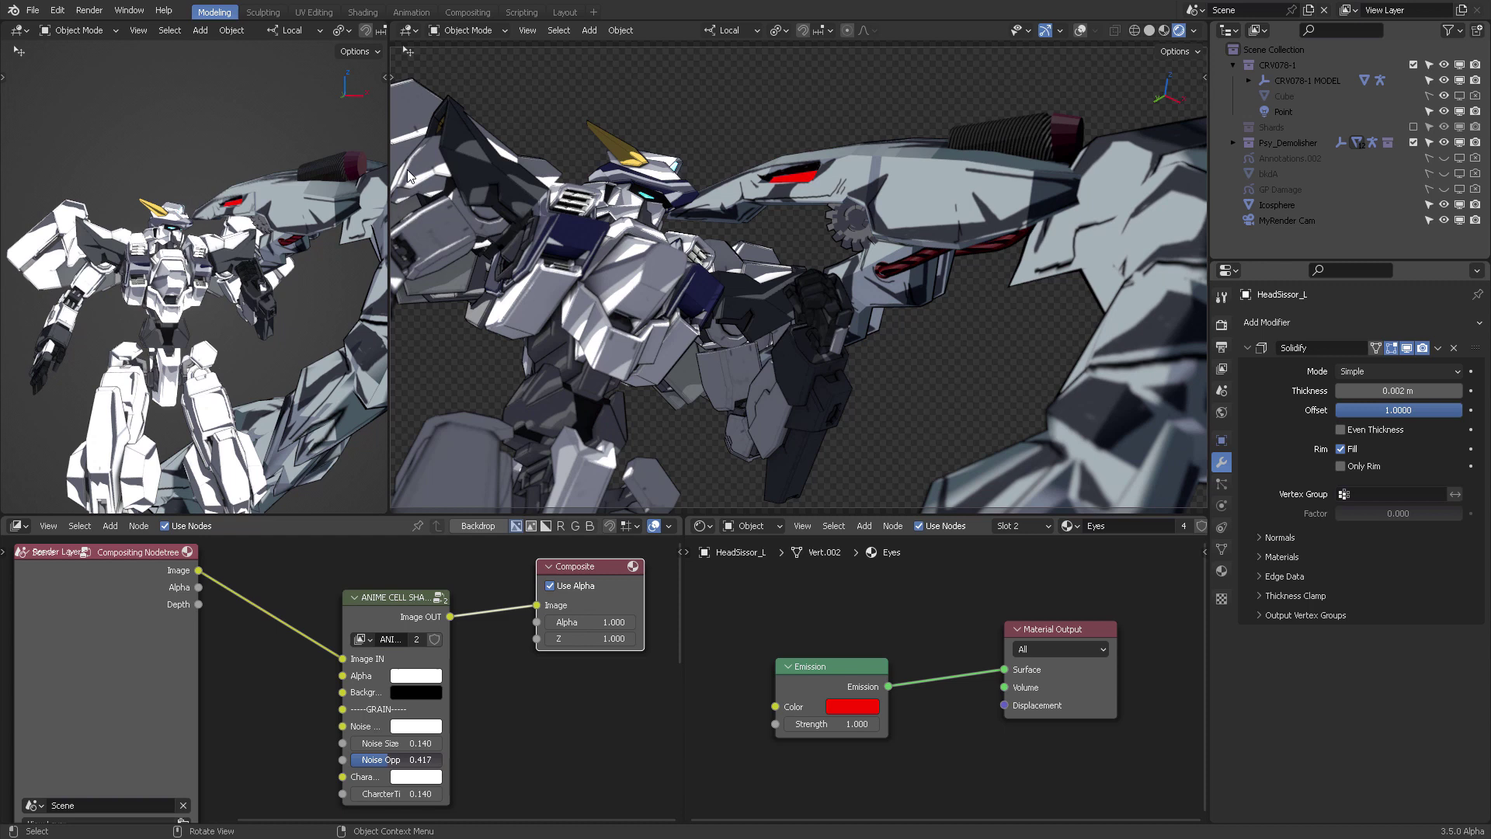
{"action": "left_click", "coordinate": [1193, 31]}
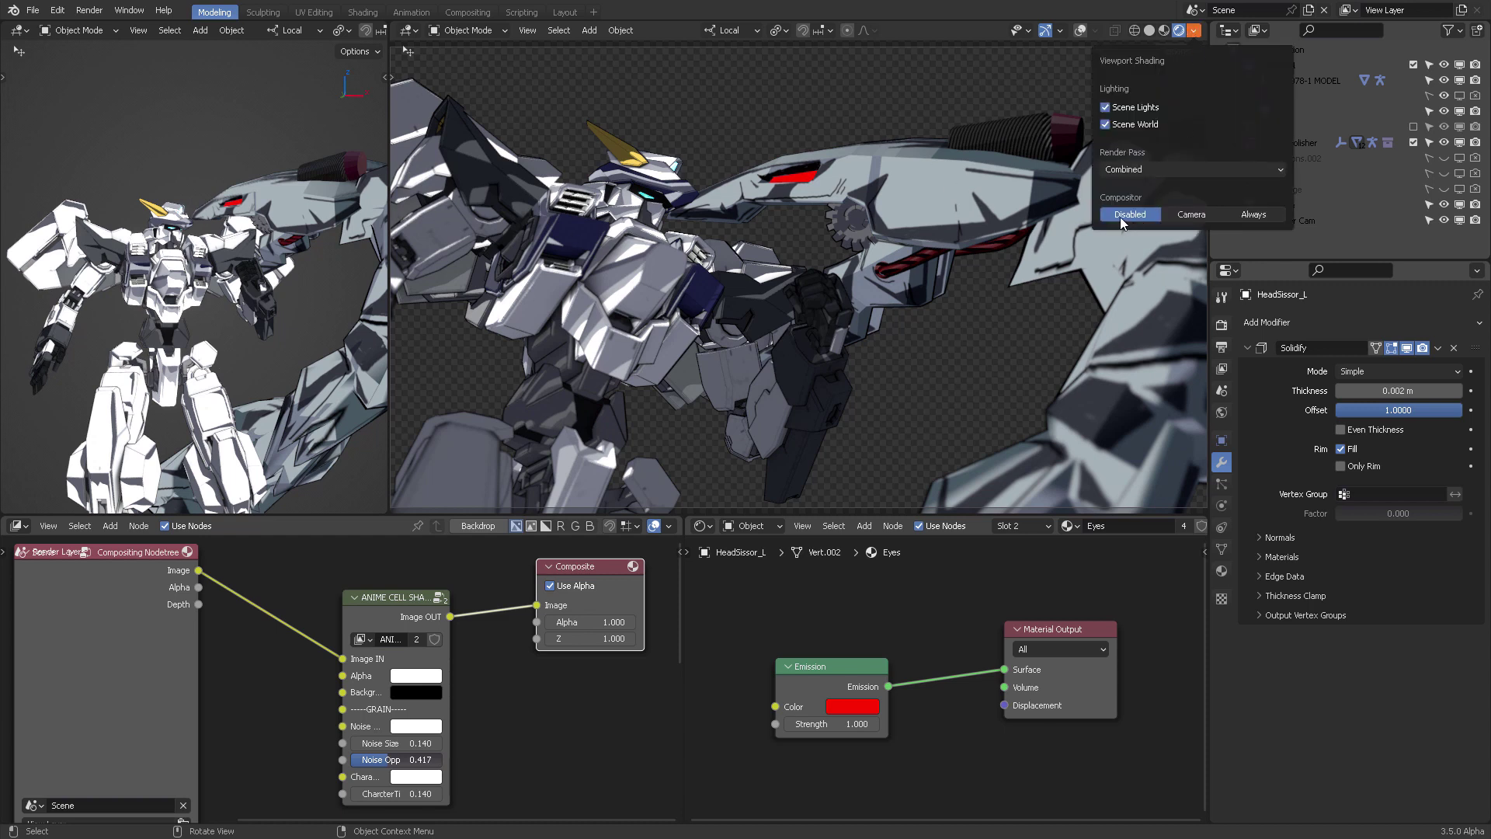
{"action": "left_click", "coordinate": [1188, 216]}
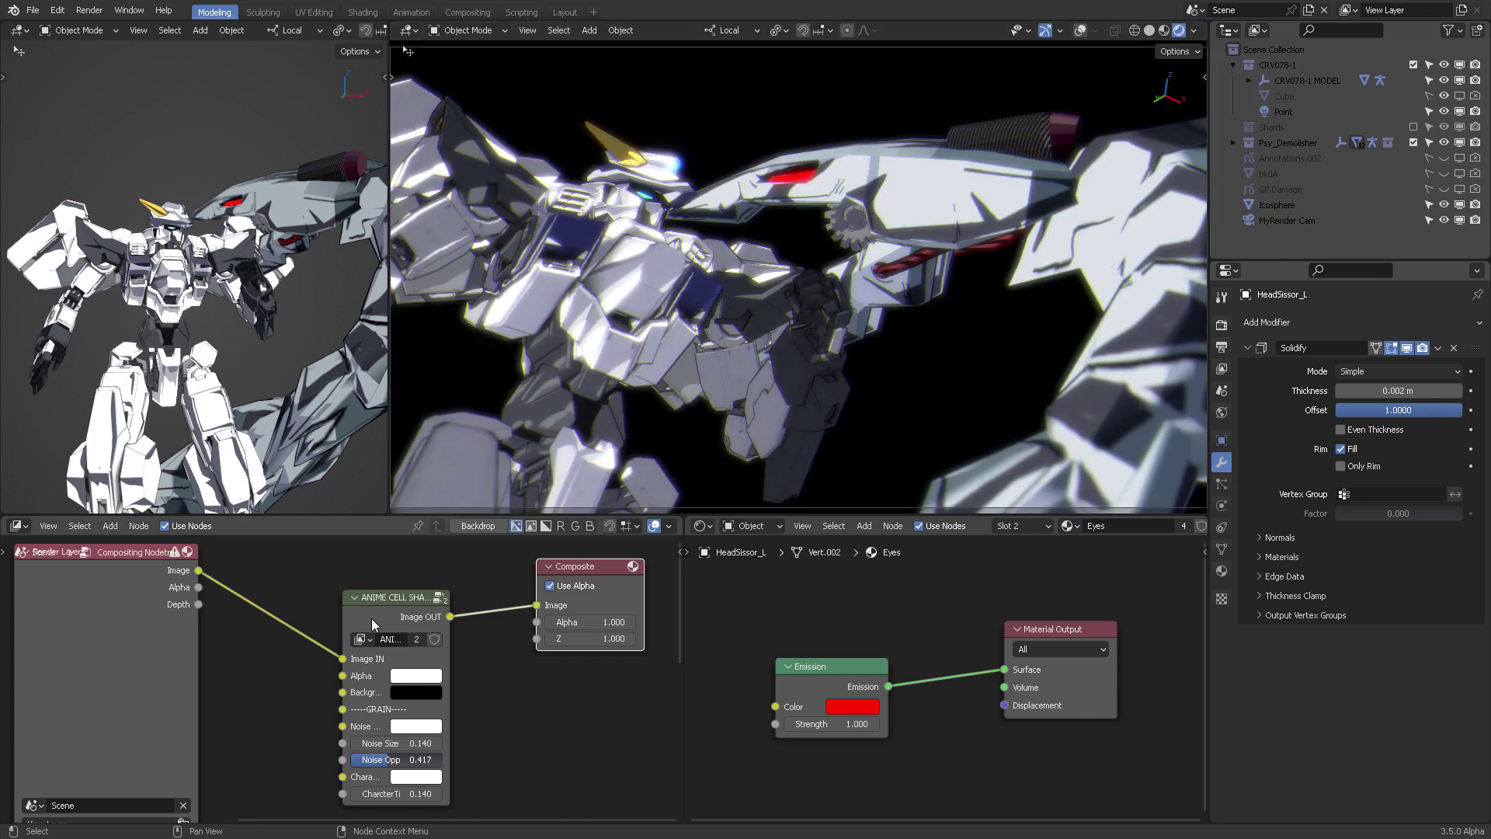
{"action": "left_click_drag", "start_coordinate": [371, 618], "coordinate": [380, 617]}
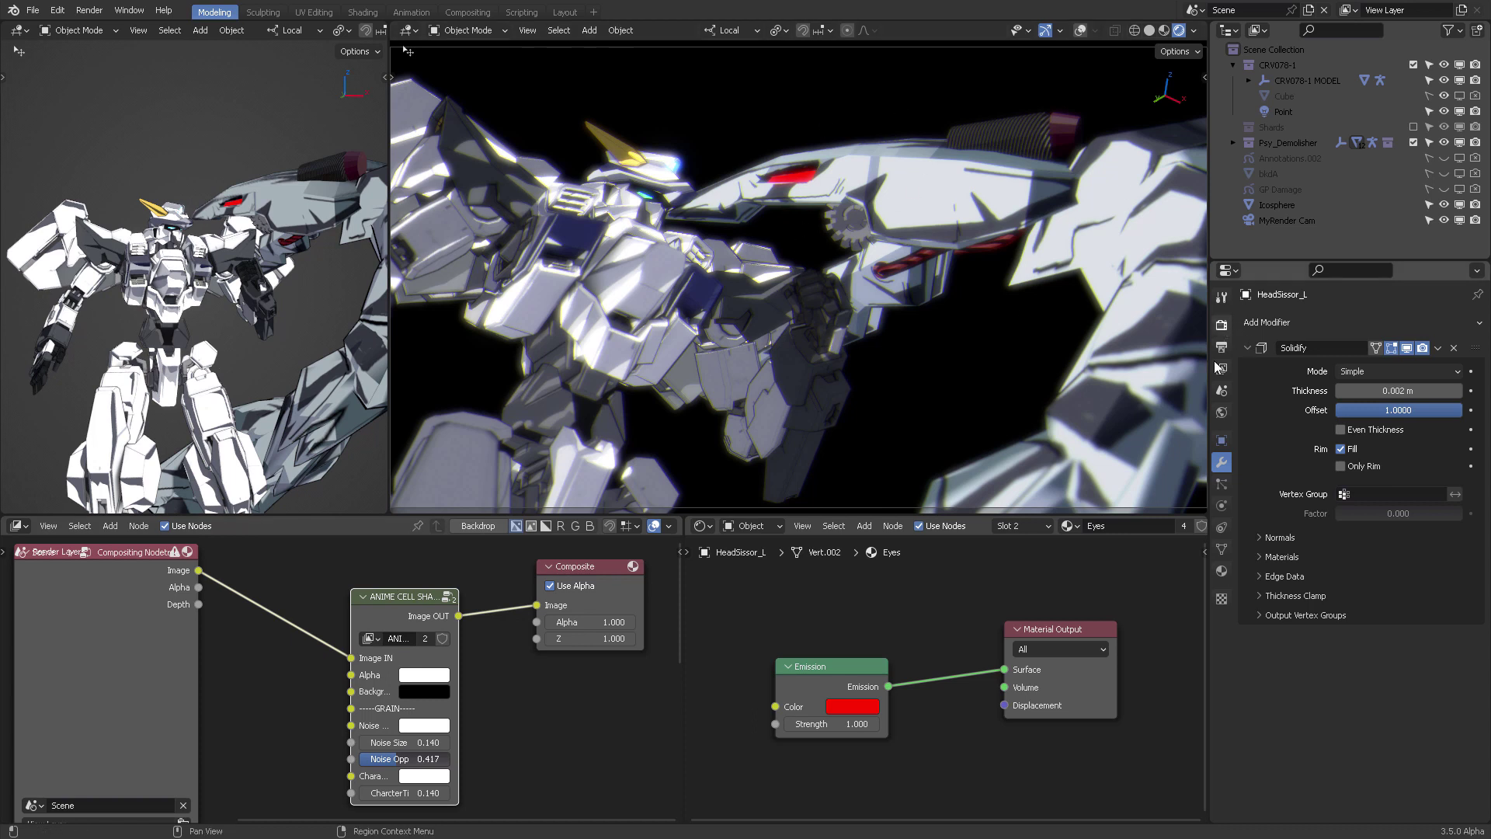
Set the Passepartout of MyRender Cam to 1.000 in its Viewport Display settings
{"action": "left_click", "coordinate": [1273, 220]}
{"action": "left_click", "coordinate": [1220, 506]}
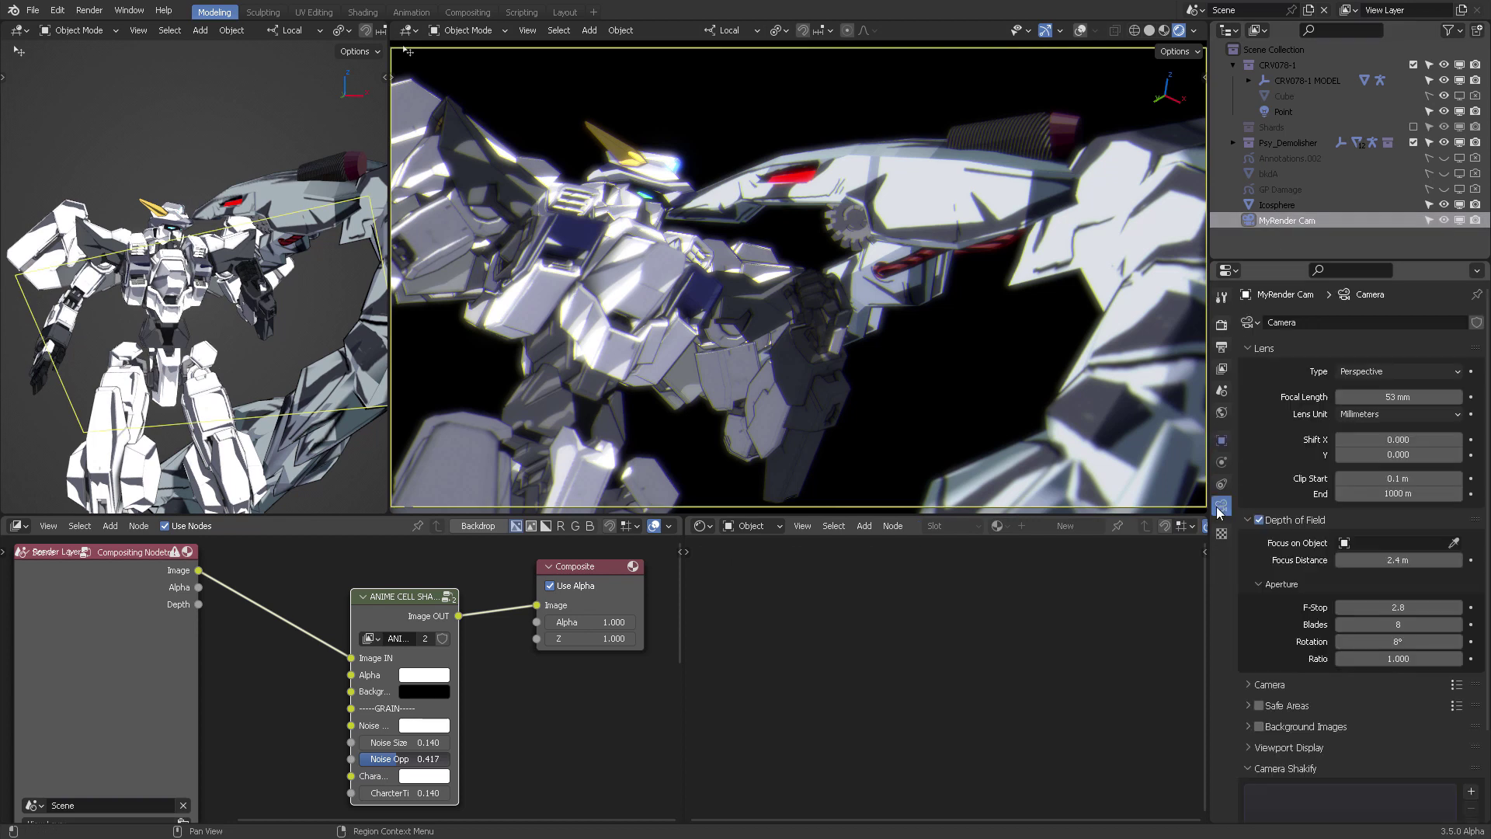
{"action": "scroll", "coordinate": [1284, 657], "scroll_direction": "down", "scroll_amount": 3}
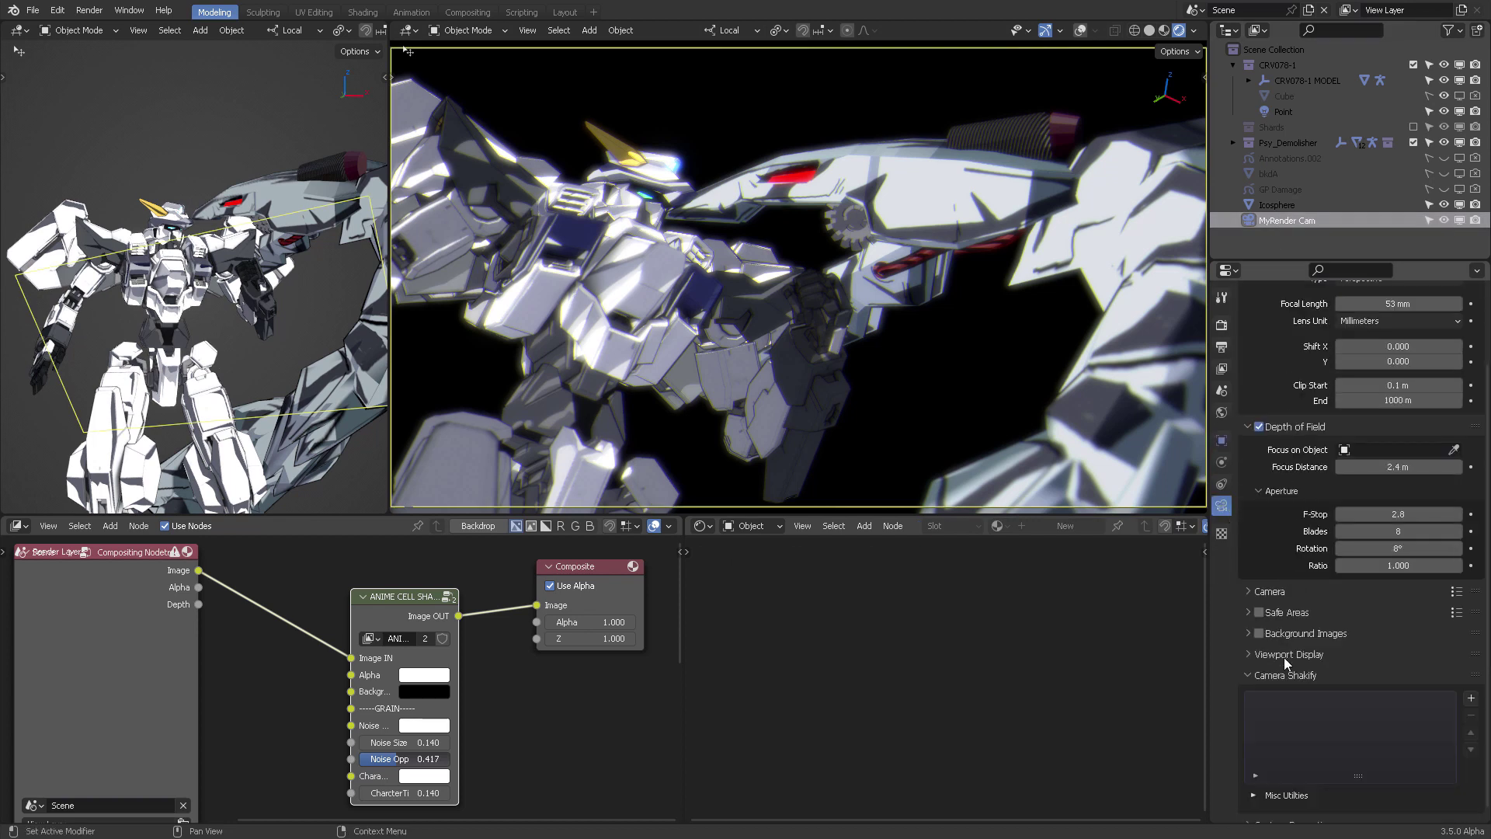
{"action": "left_click", "coordinate": [1284, 654]}
{"action": "scroll", "coordinate": [1309, 660], "scroll_direction": "down", "scroll_amount": 3}
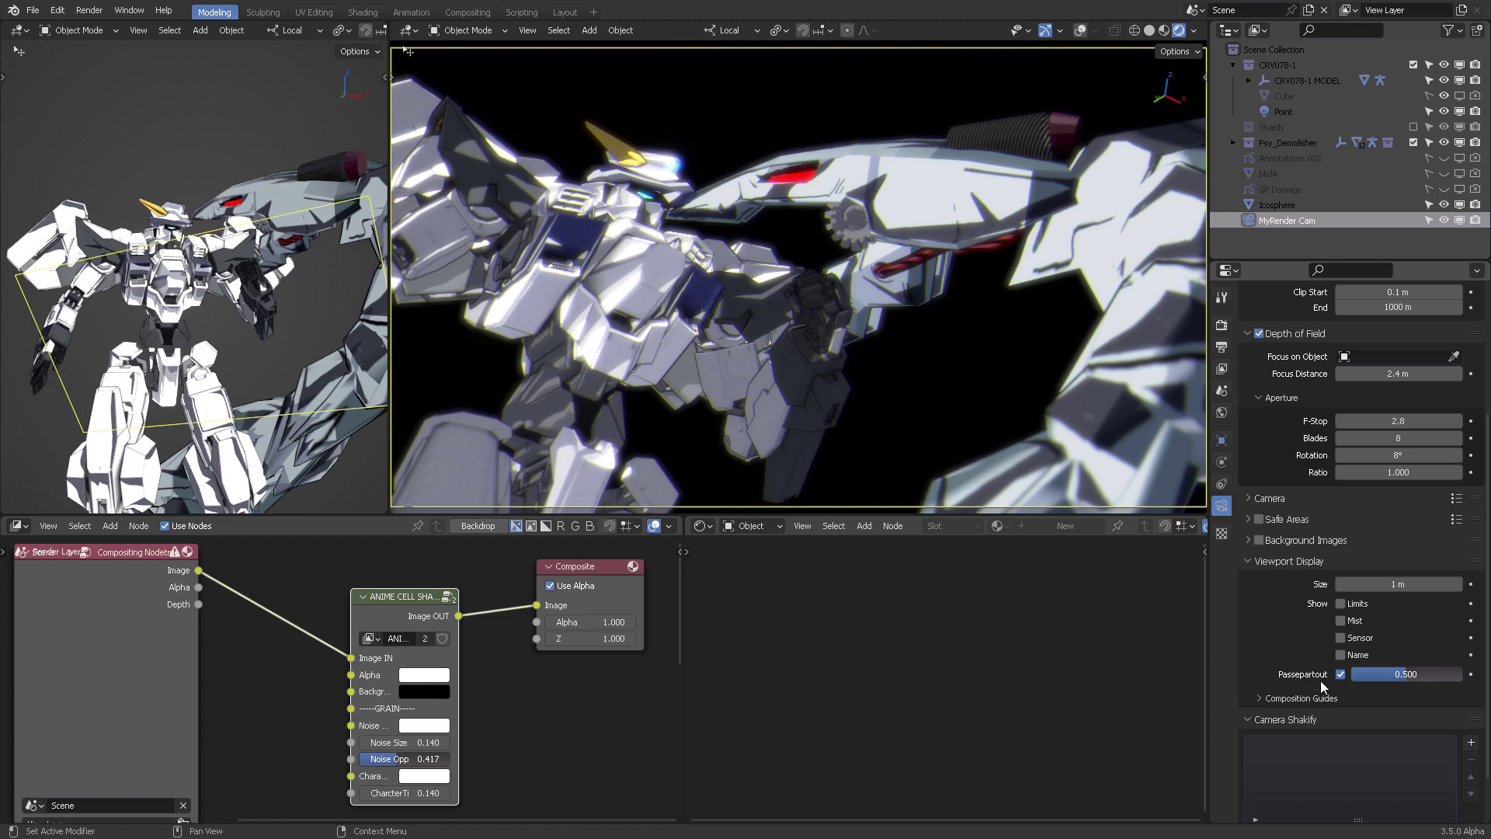
{"action": "left_click_drag", "start_coordinate": [1389, 678], "coordinate": [1462, 678]}
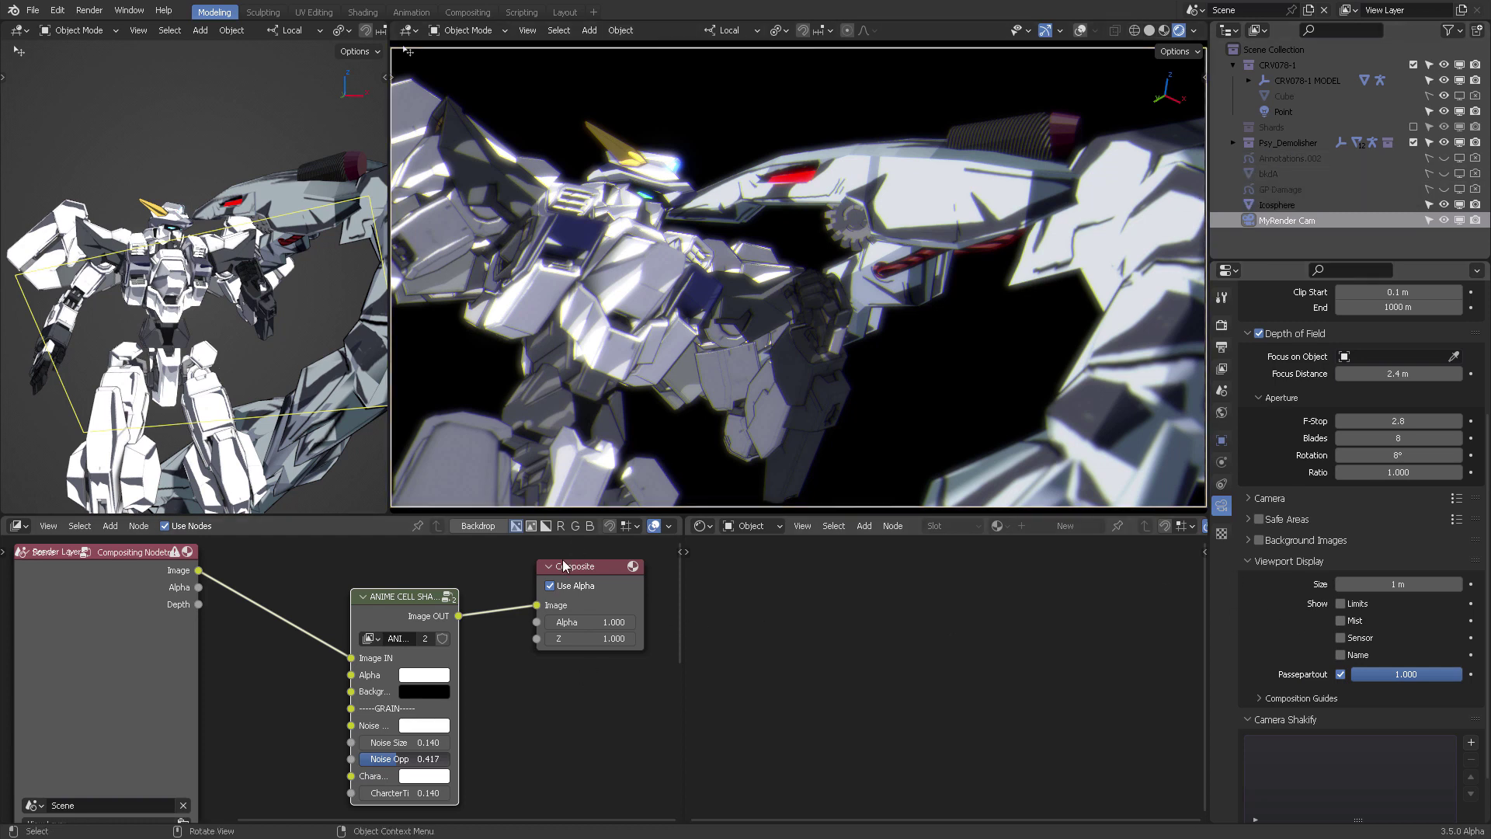
Widen the compositor editor area at the expense of the neighbouring shader editor
{"action": "left_click_drag", "start_coordinate": [684, 633], "coordinate": [1013, 634]}
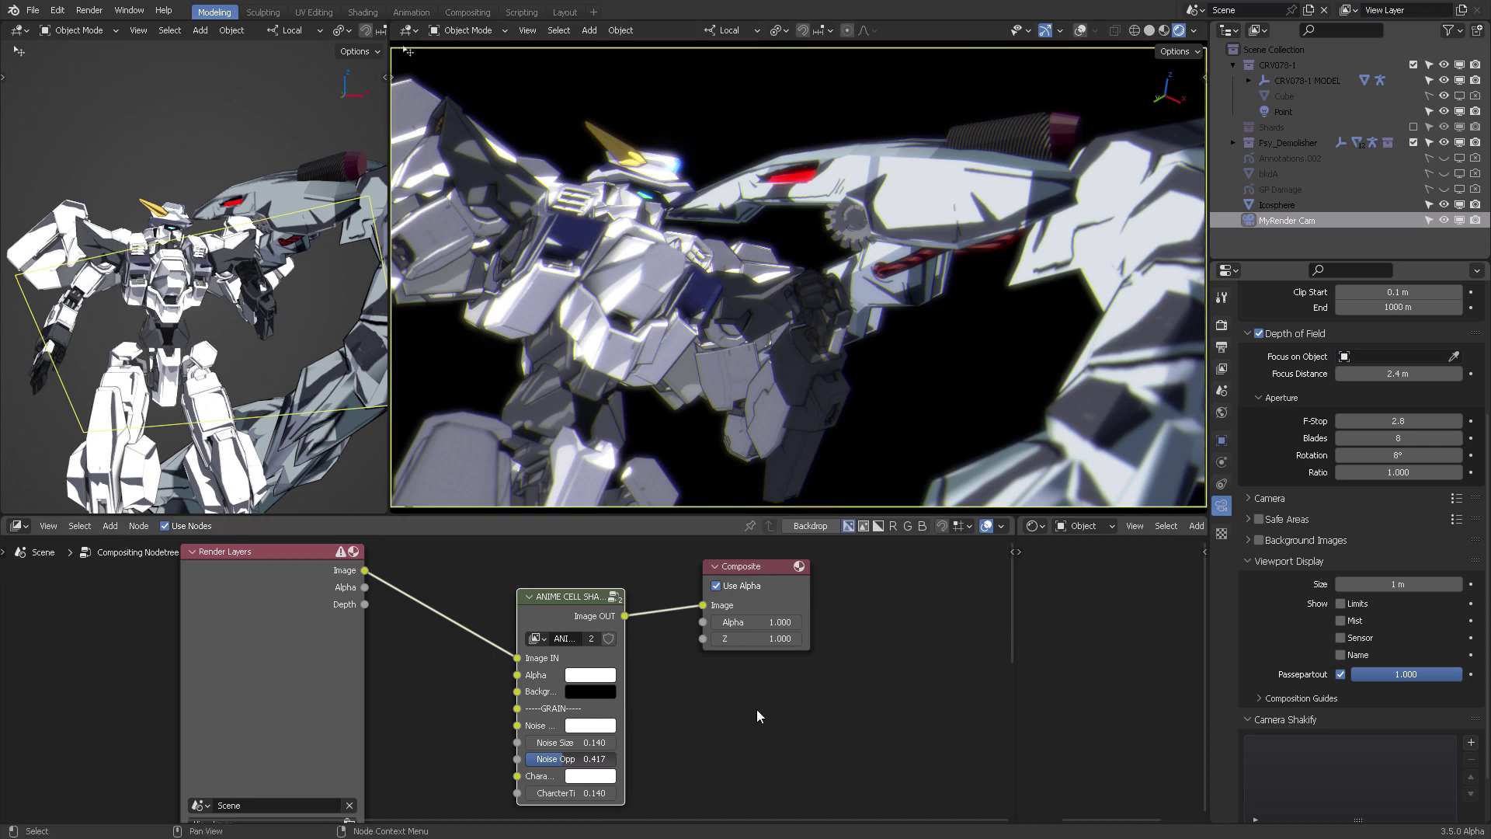
{"action": "key", "text": "shift+a"}
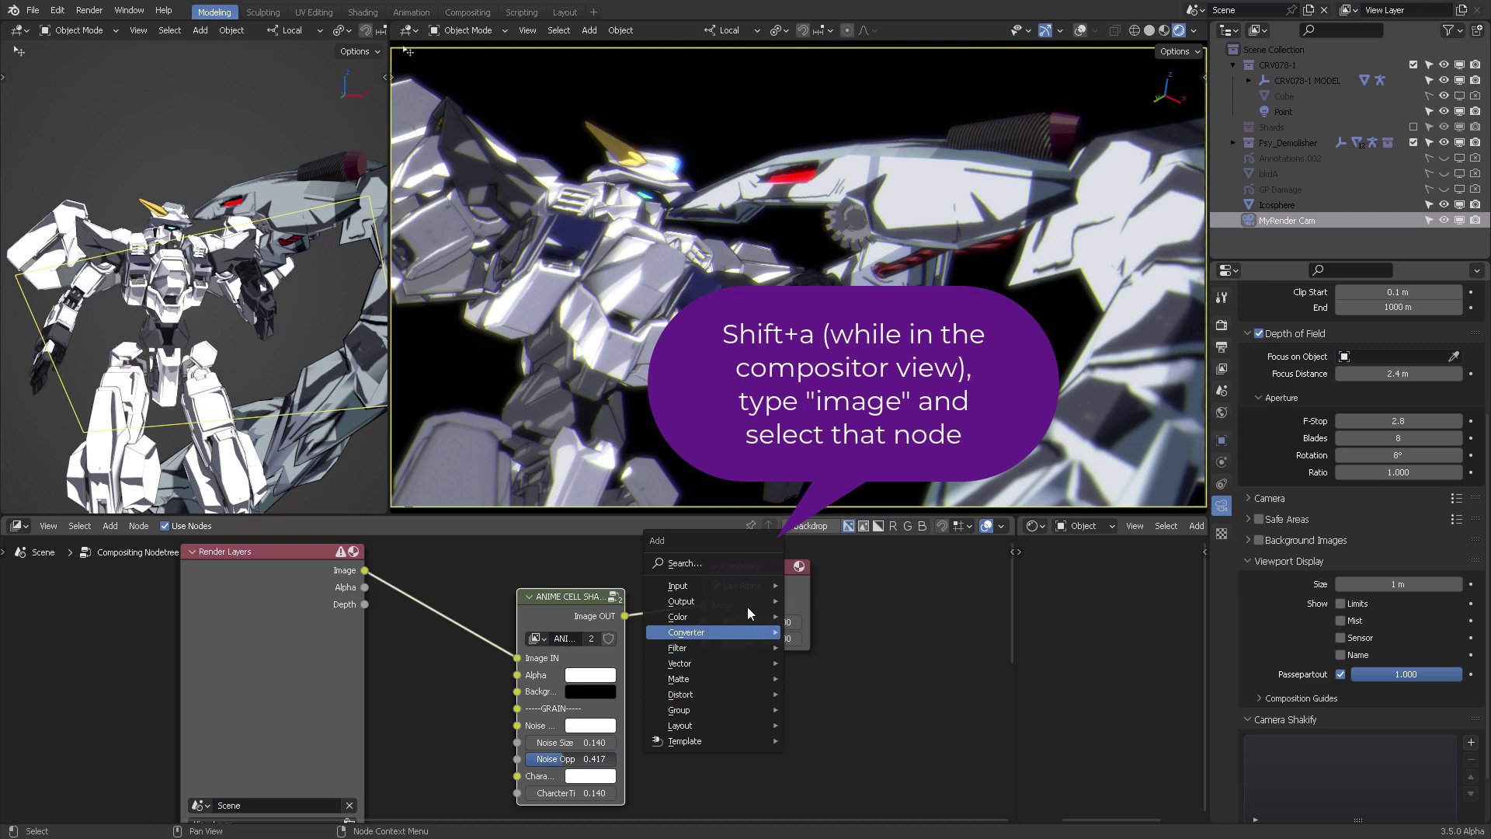
{"action": "key", "text": "Escape"}
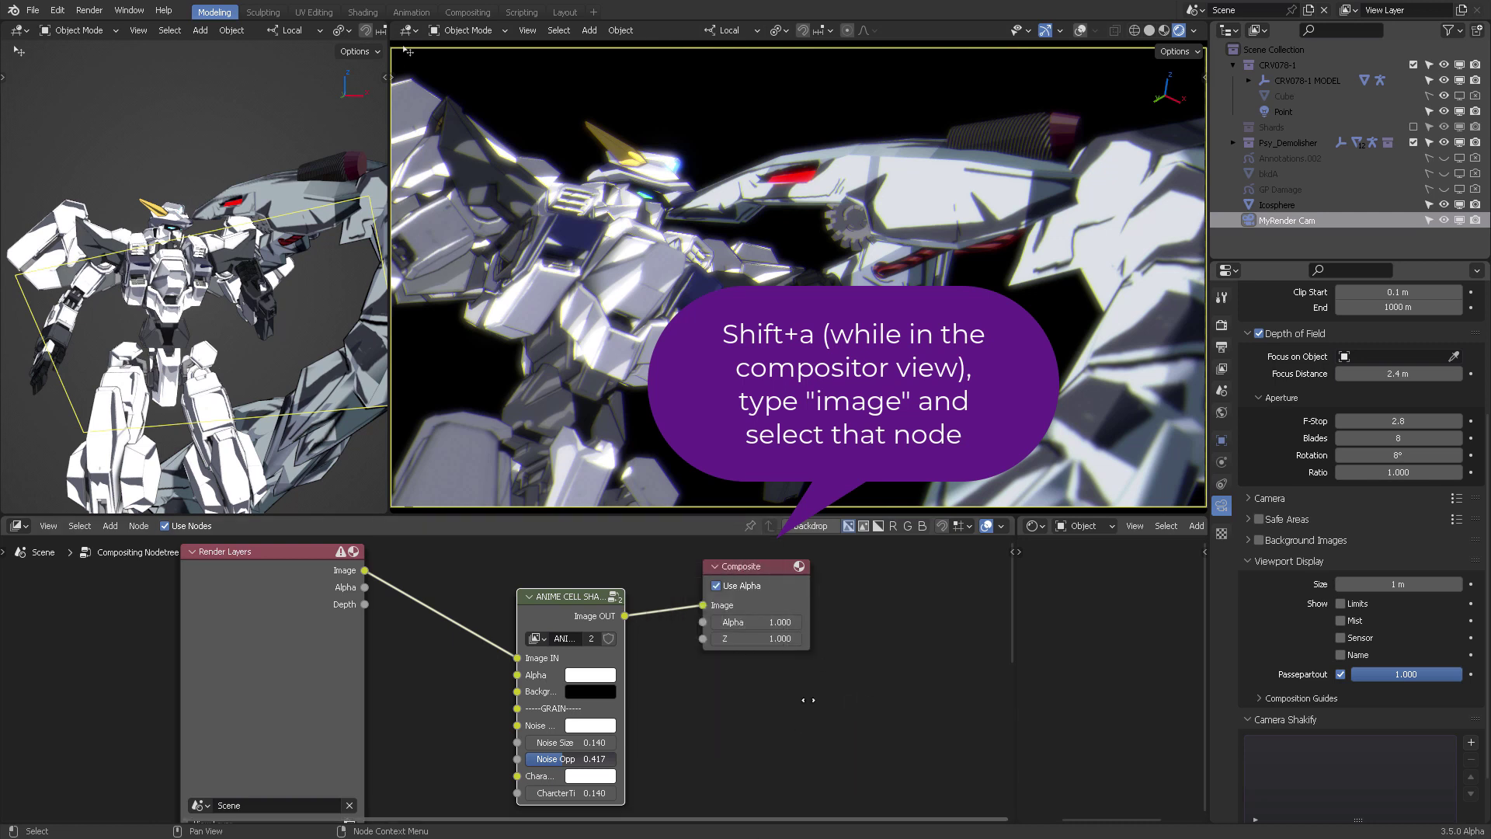
{"action": "middle_click_drag", "start_coordinate": [757, 711], "coordinate": [862, 576]}
{"action": "scroll", "coordinate": [731, 714], "scroll_direction": "down", "scroll_amount": 2}
{"action": "middle_click_drag", "start_coordinate": [612, 711], "coordinate": [696, 665]}
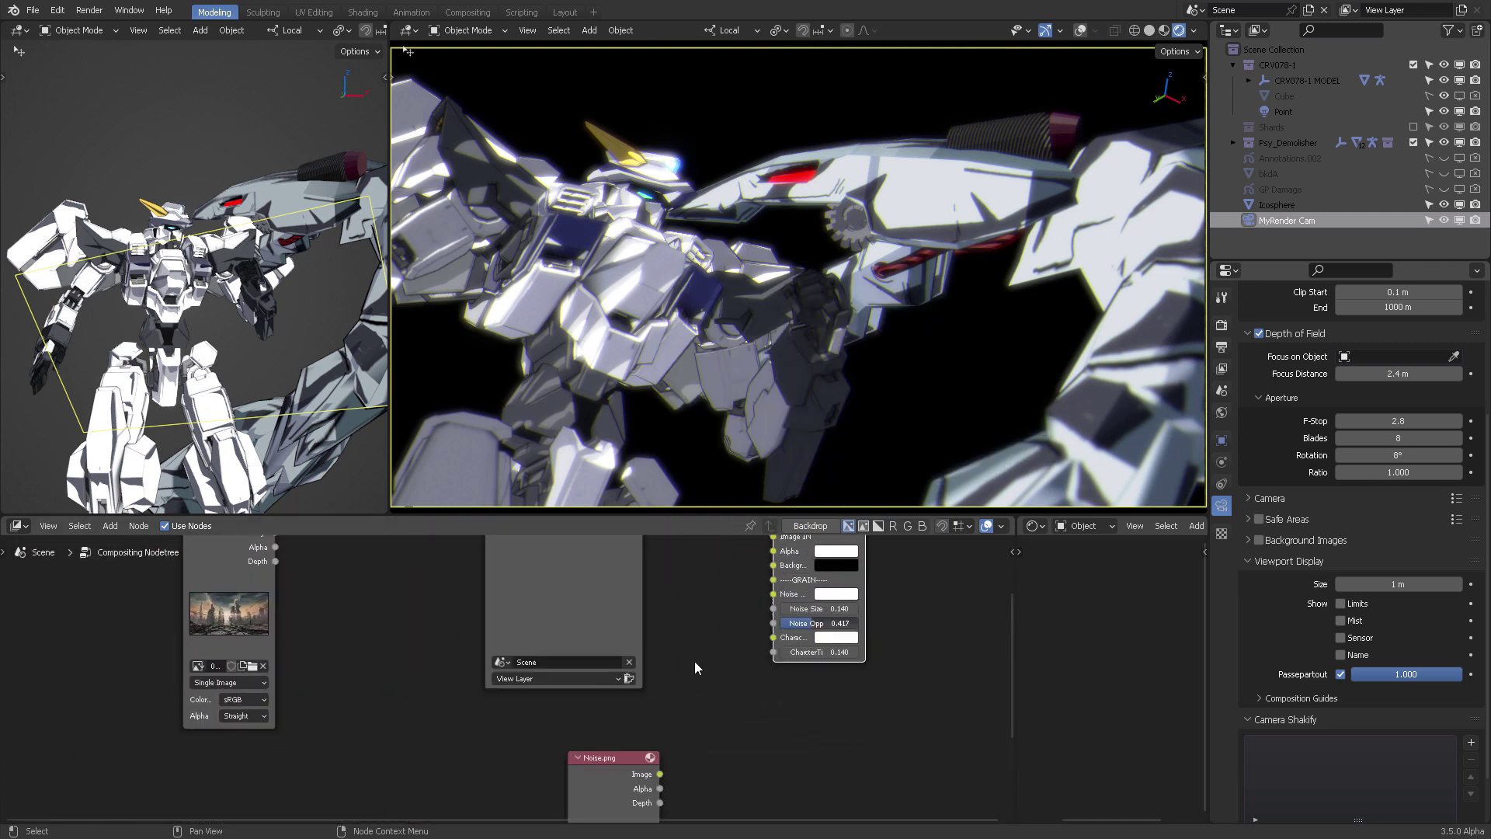
Move the Render Layers node aside and place the ruined-city image node between it and the ANIME CELL SHADING group node
{"action": "middle_click_drag", "start_coordinate": [478, 568], "coordinate": [483, 659]}
{"action": "middle_click_drag", "start_coordinate": [368, 631], "coordinate": [431, 574]}
{"action": "left_click_drag", "start_coordinate": [528, 590], "coordinate": [422, 511]}
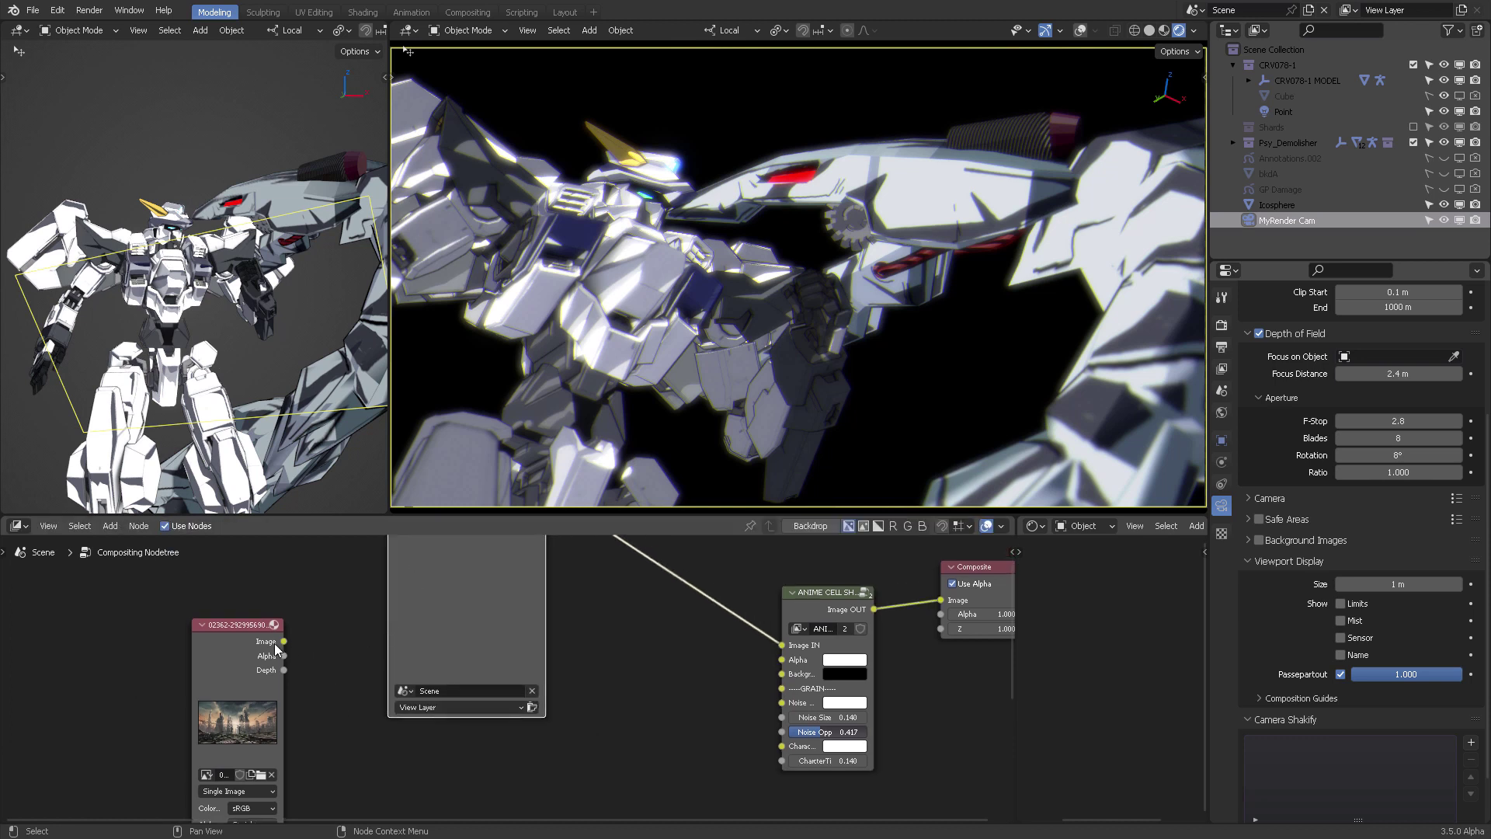
{"action": "left_click_drag", "start_coordinate": [260, 643], "coordinate": [641, 629]}
{"action": "scroll", "coordinate": [731, 667], "scroll_direction": "up", "scroll_amount": 4}
{"action": "middle_click_drag", "start_coordinate": [723, 652], "coordinate": [542, 624]}
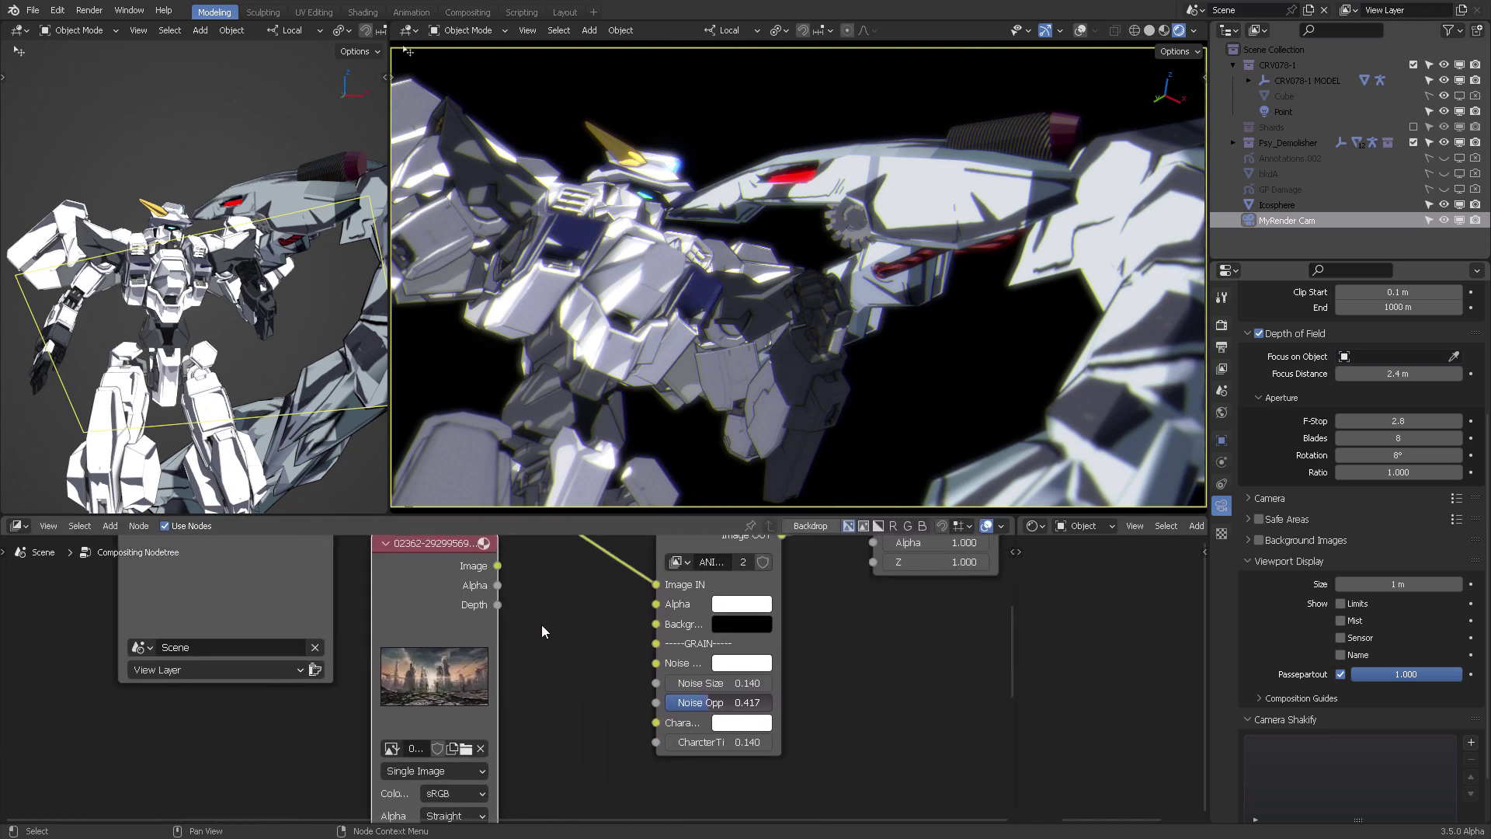
Open the scene's output properties to check the render resolution
{"action": "left_click_drag", "start_coordinate": [572, 582], "coordinate": [602, 641]}
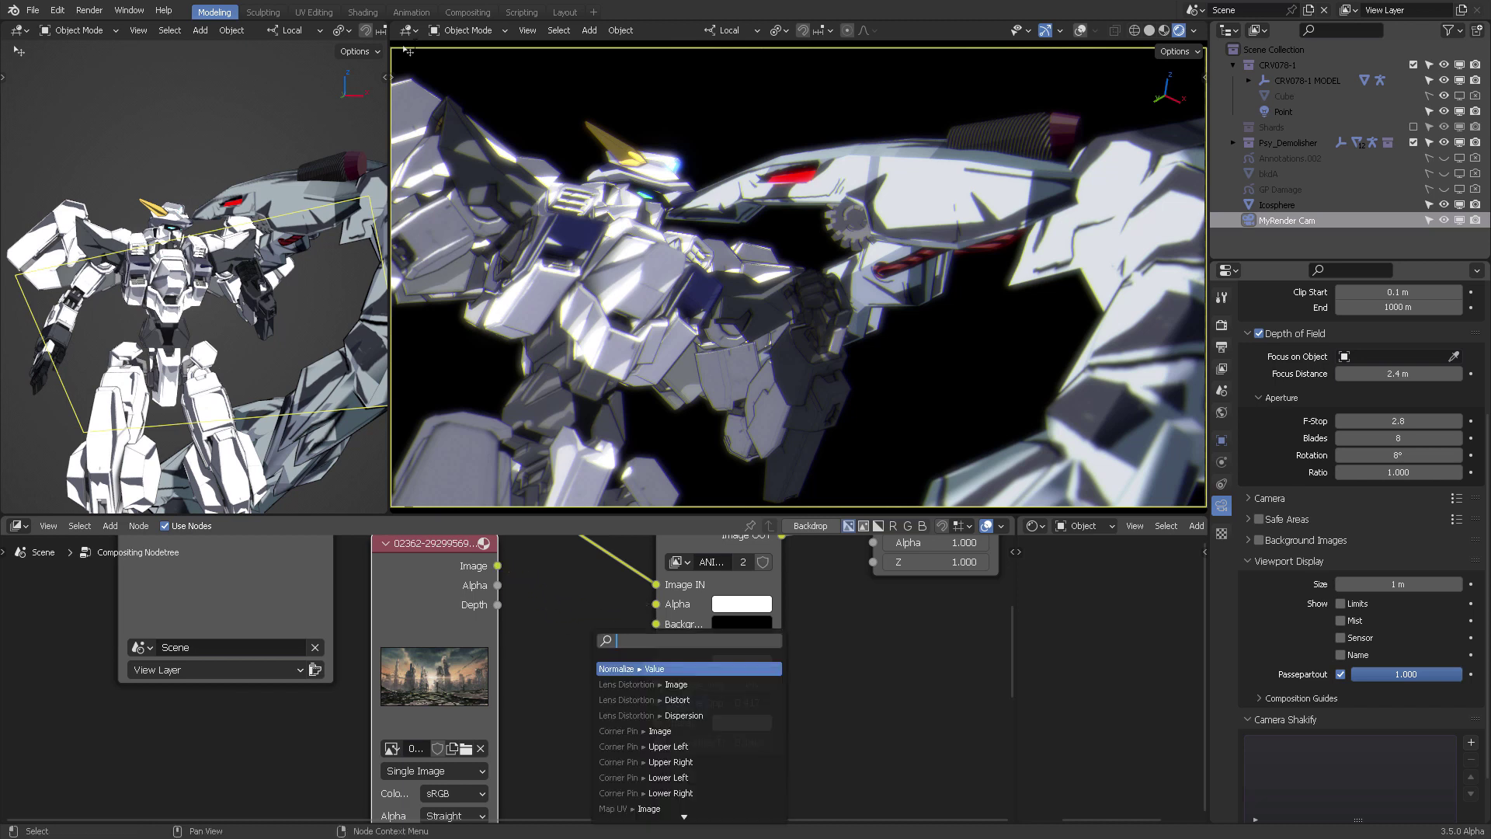
{"action": "left_click", "coordinate": [1221, 324]}
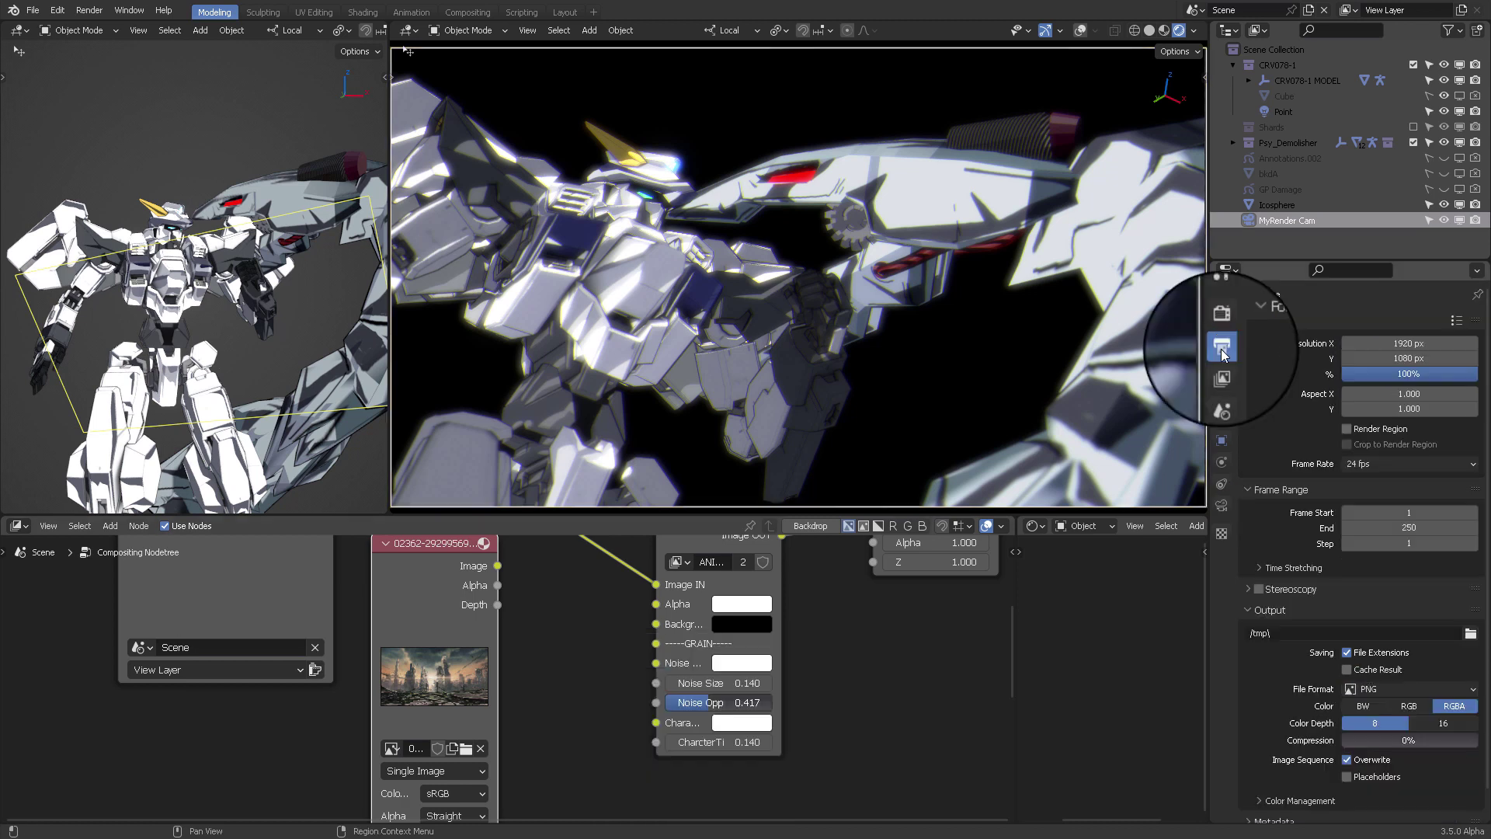
{"action": "left_click", "coordinate": [1221, 347]}
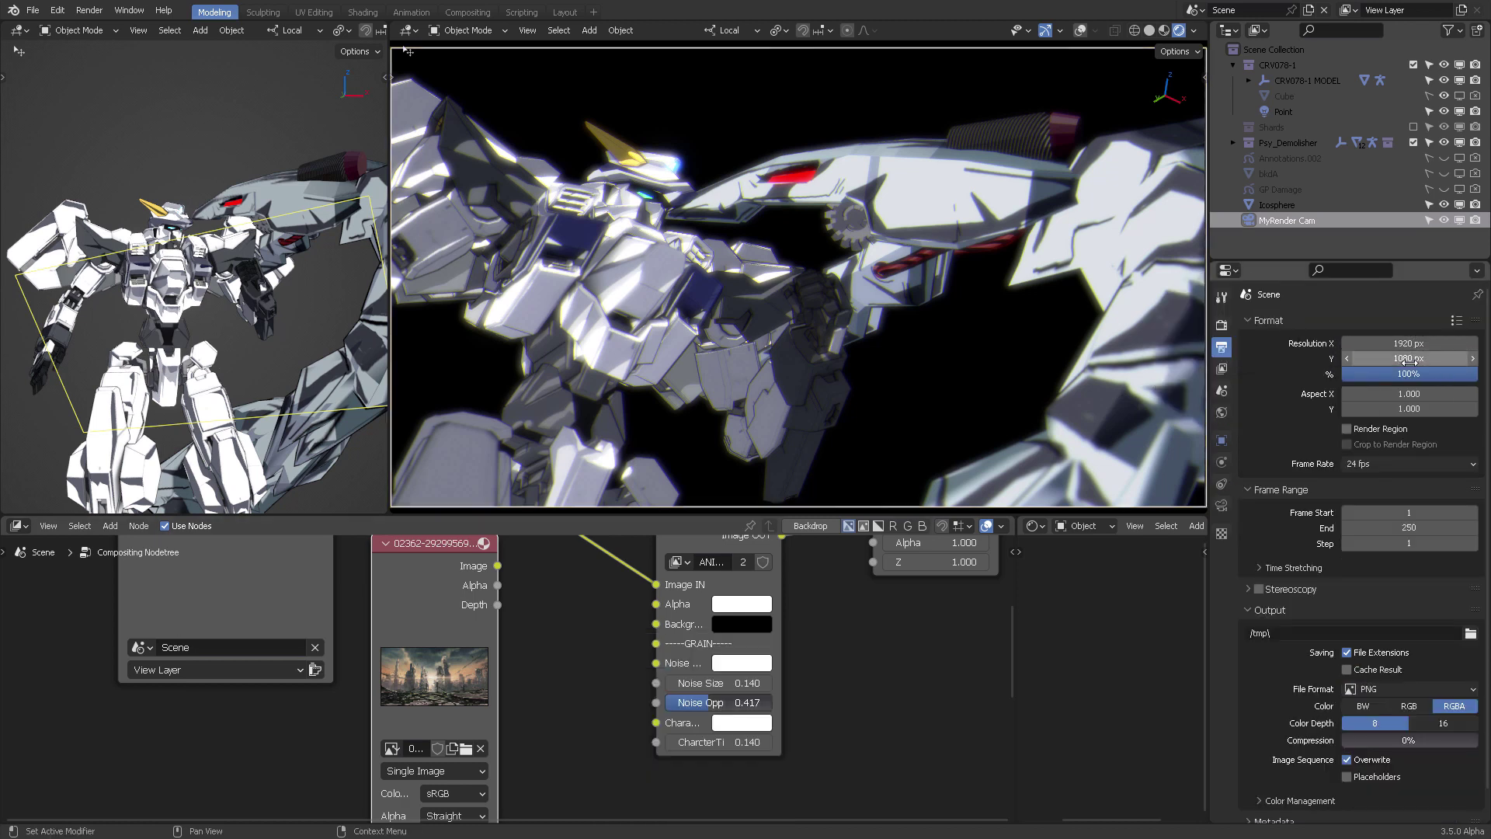
Connect the city image node's Image output to the group's Background IN and move the image node further down
{"action": "middle_click_drag", "start_coordinate": [586, 644], "coordinate": [598, 656]}
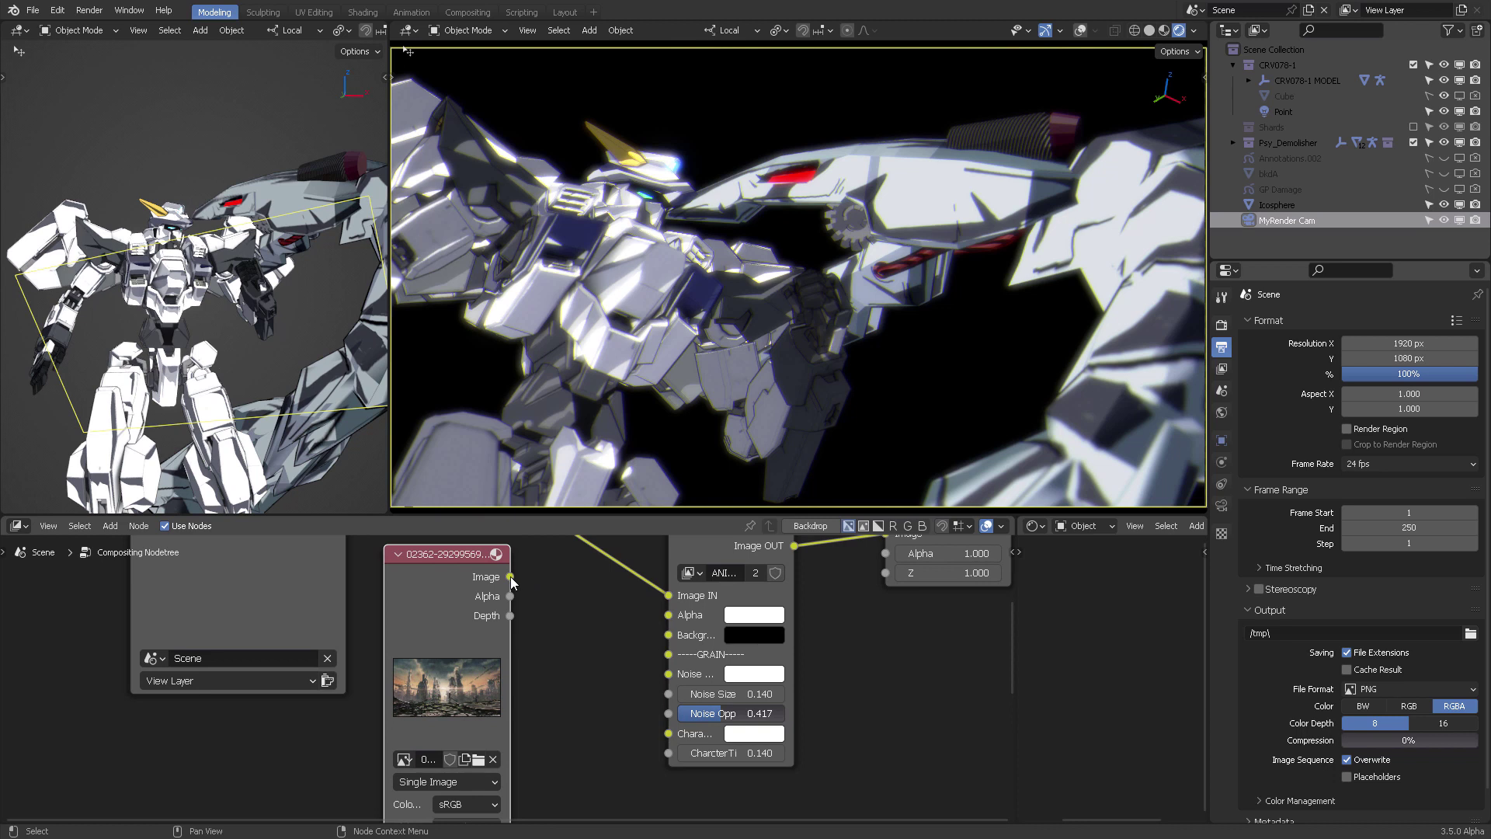
{"action": "left_click_drag", "start_coordinate": [509, 576], "coordinate": [674, 638]}
{"action": "middle_click_drag", "start_coordinate": [613, 596], "coordinate": [703, 694]}
{"action": "middle_click_drag", "start_coordinate": [655, 620], "coordinate": [674, 704]}
{"action": "scroll", "coordinate": [676, 701], "scroll_direction": "down", "scroll_amount": 2}
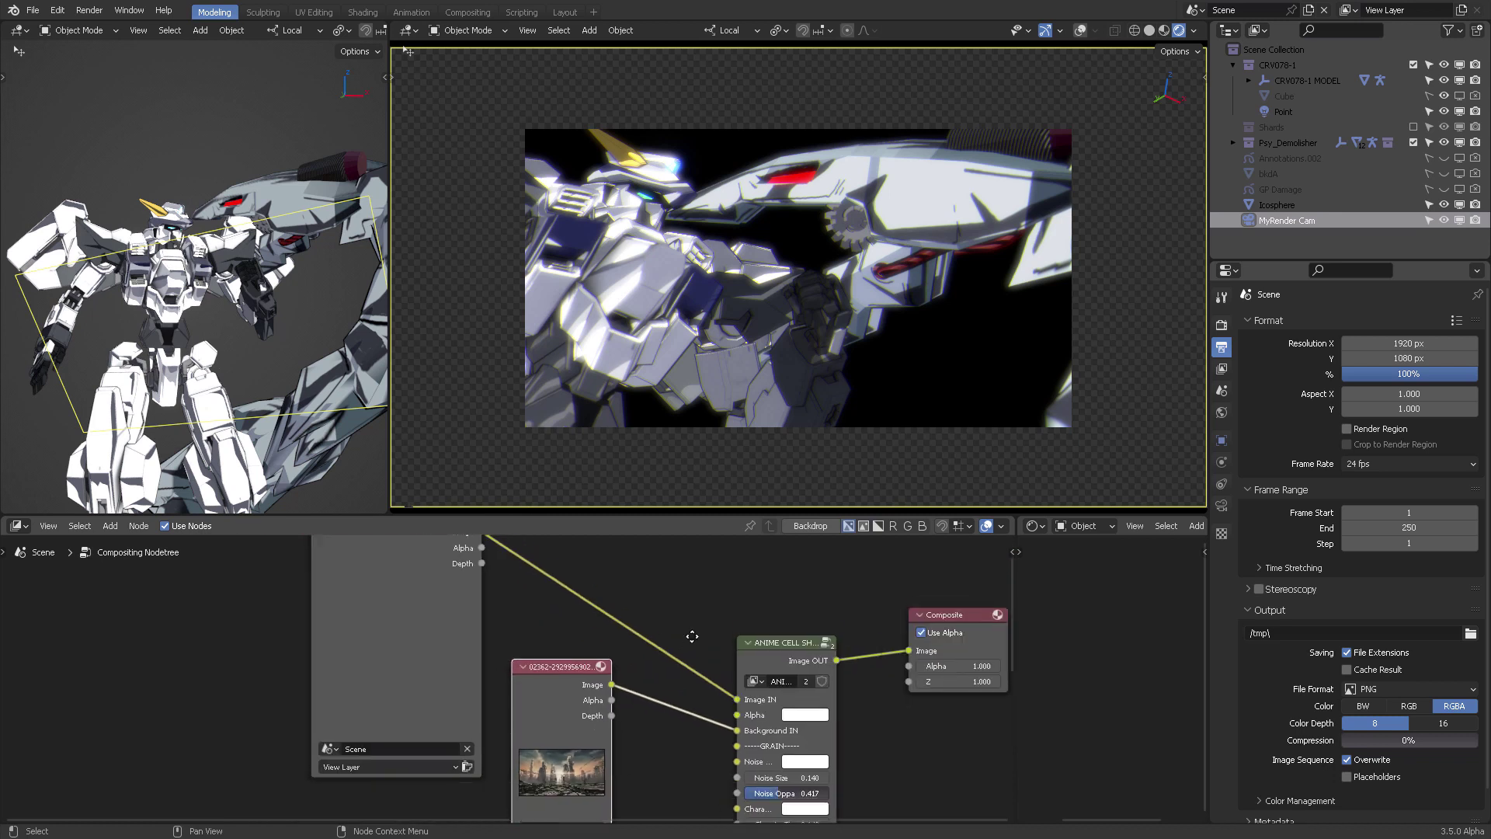
{"action": "left_click_drag", "start_coordinate": [552, 672], "coordinate": [552, 731]}
{"action": "middle_click_drag", "start_coordinate": [640, 670], "coordinate": [639, 726]}
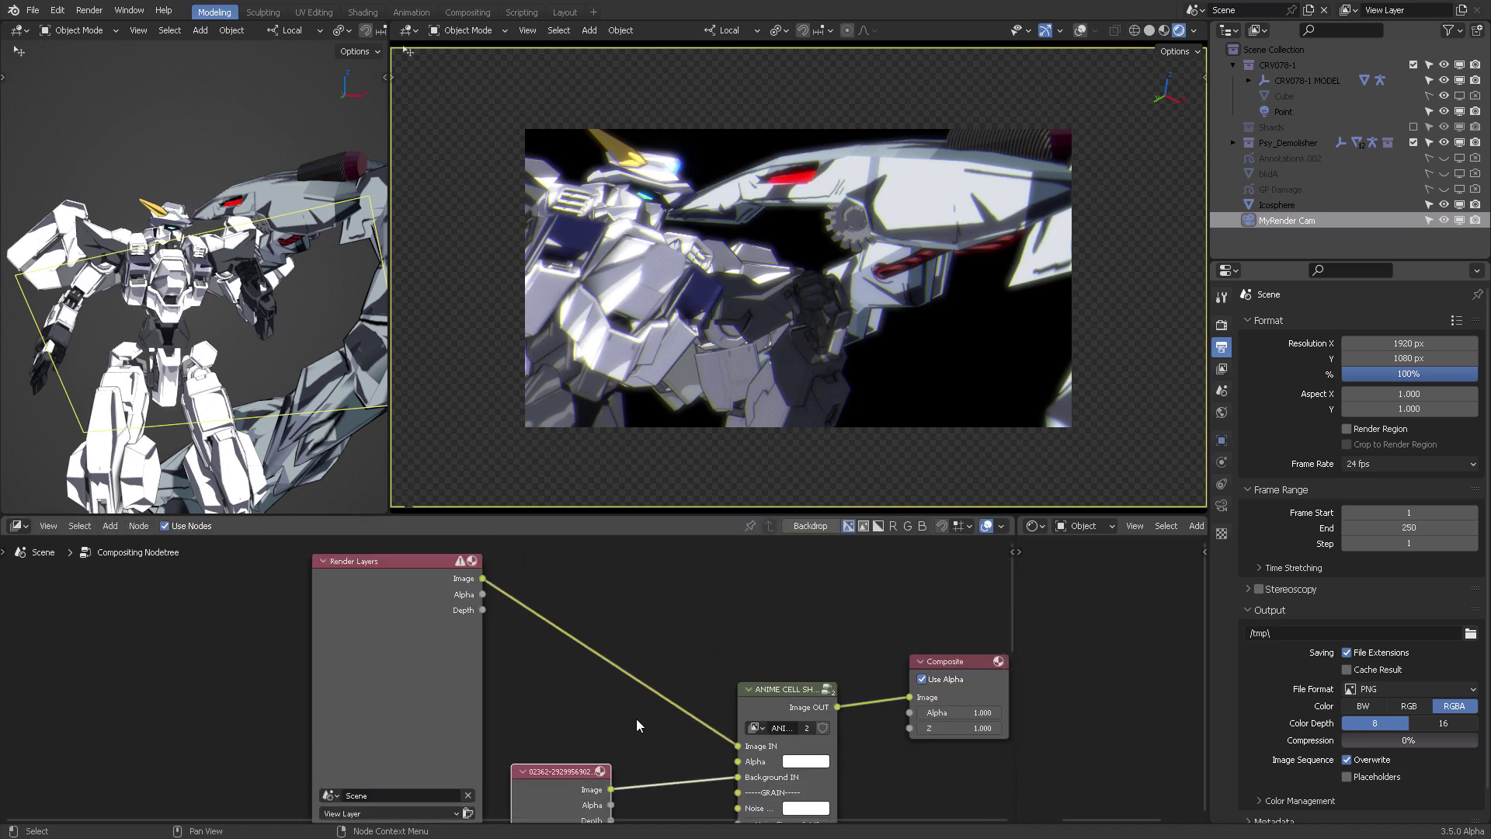
Move the ANIME CELL SHADING group node up and connect the Render Layers Alpha output to its Alpha input
{"action": "left_click_drag", "start_coordinate": [784, 688], "coordinate": [753, 592]}
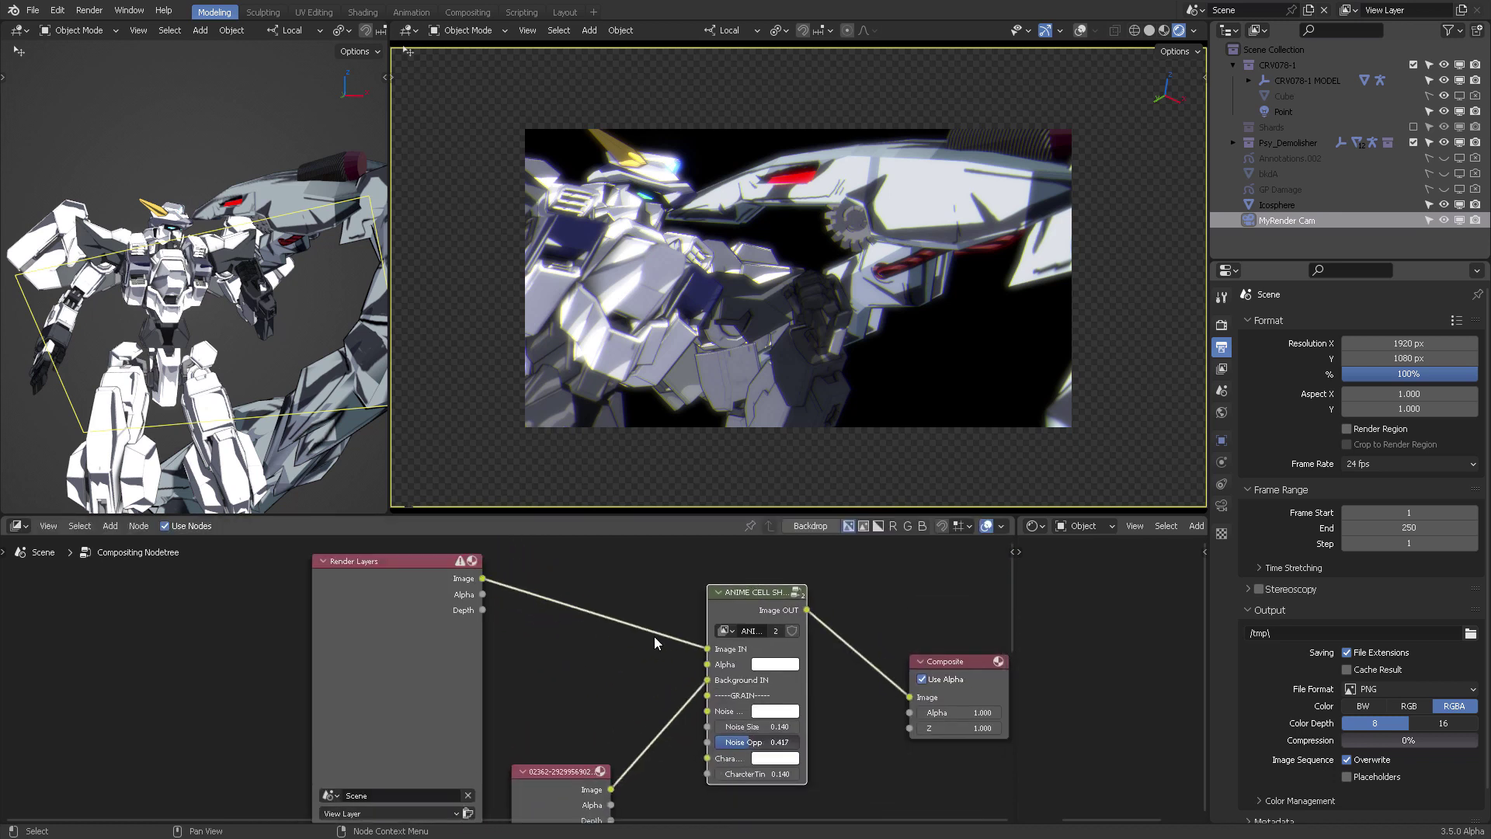
{"action": "left_click_drag", "start_coordinate": [482, 594], "coordinate": [707, 663]}
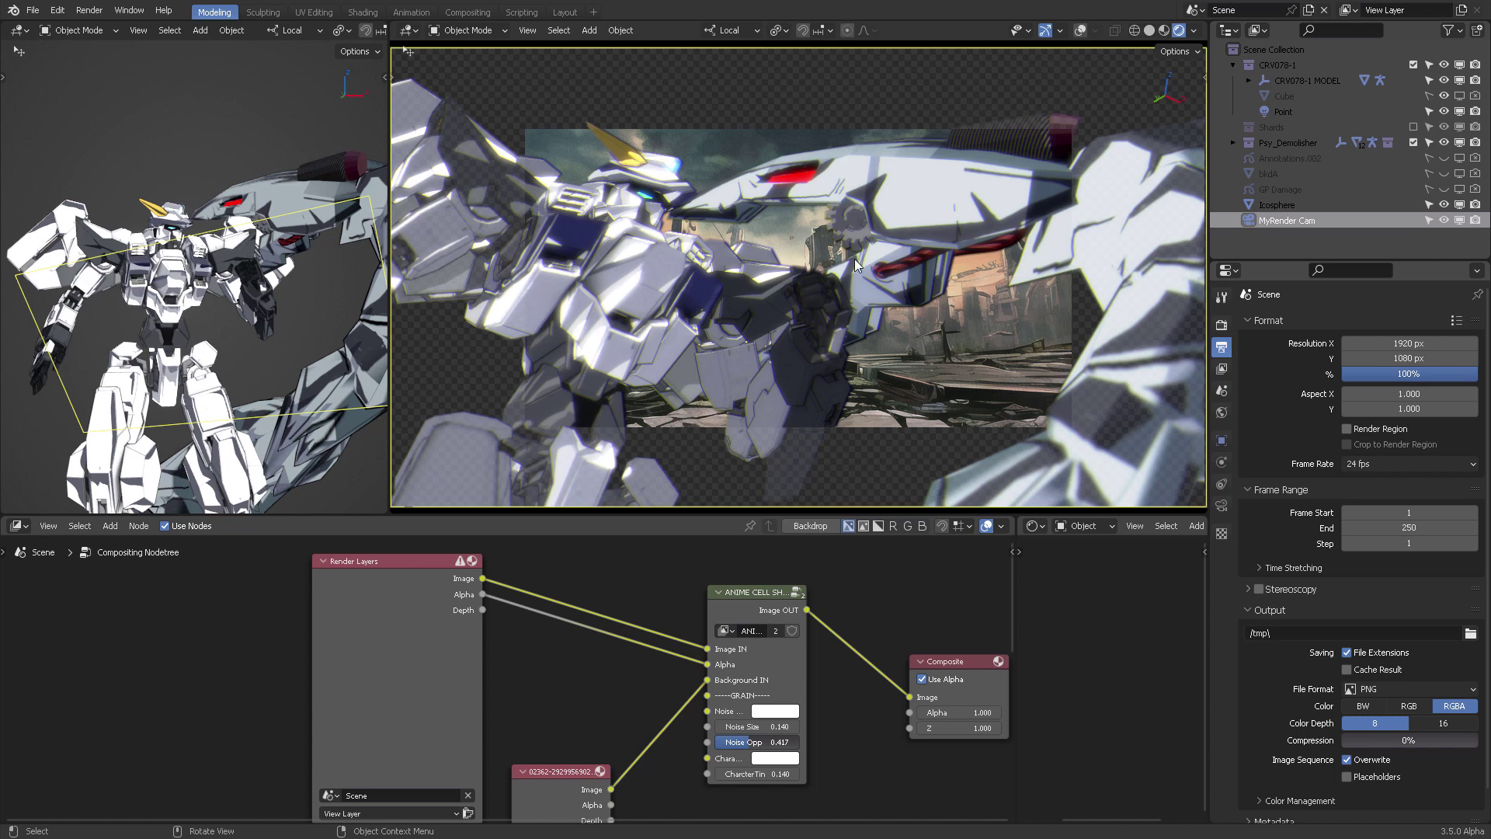
Move the city image node beneath Render Layers and insert a Scale node on its link to Background IN
{"action": "middle_click_drag", "start_coordinate": [569, 766], "coordinate": [711, 659]}
{"action": "left_click_drag", "start_coordinate": [711, 658], "coordinate": [468, 767]}
{"action": "middle_click_drag", "start_coordinate": [766, 768], "coordinate": [621, 756]}
{"action": "scroll", "coordinate": [619, 722], "scroll_direction": "up", "scroll_amount": 5}
{"action": "left_click", "coordinate": [639, 652]}
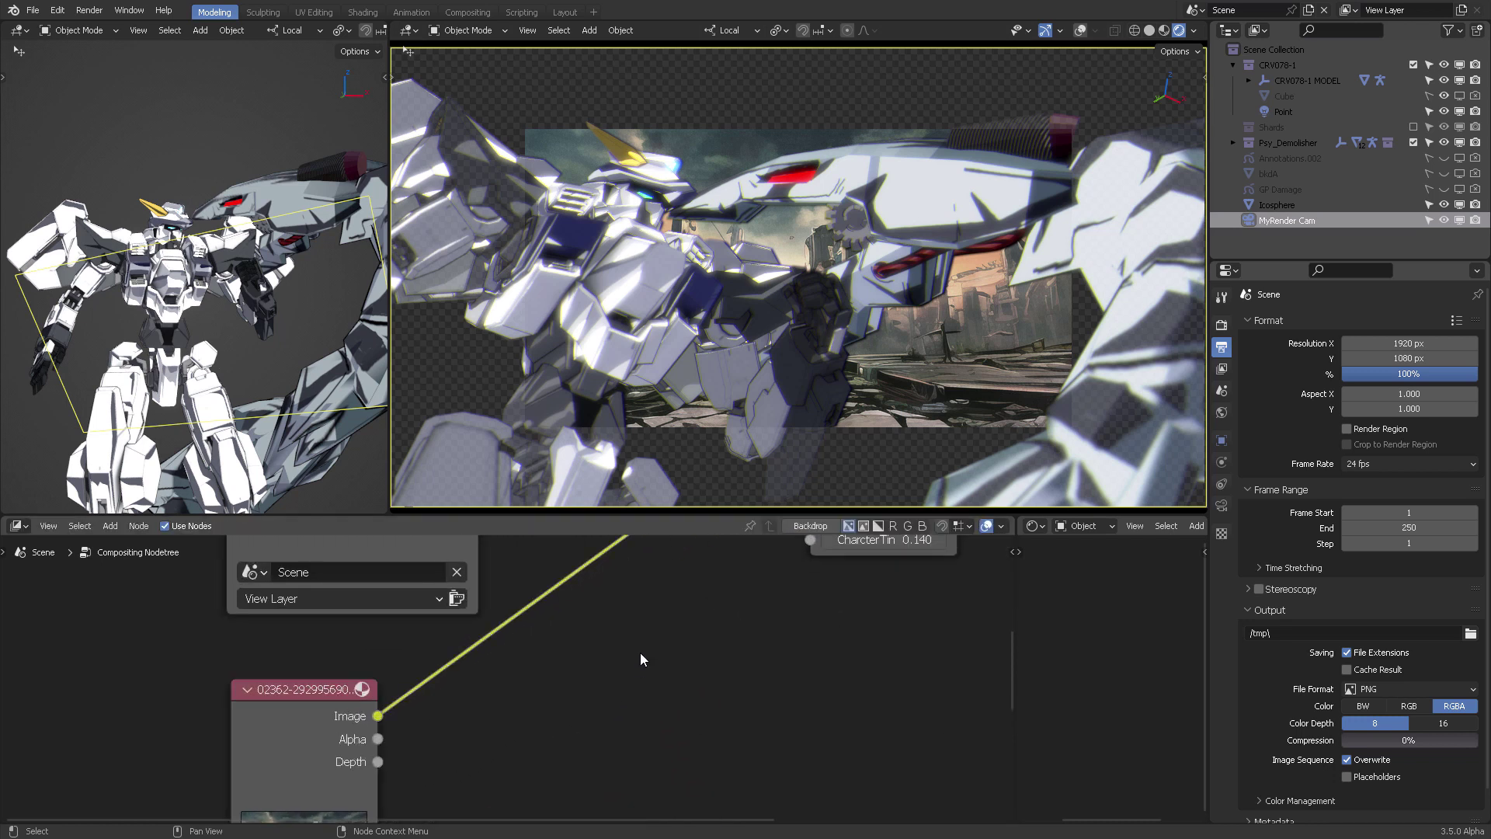
{"action": "key", "text": "shift+a"}
{"action": "type", "text": "sc"}
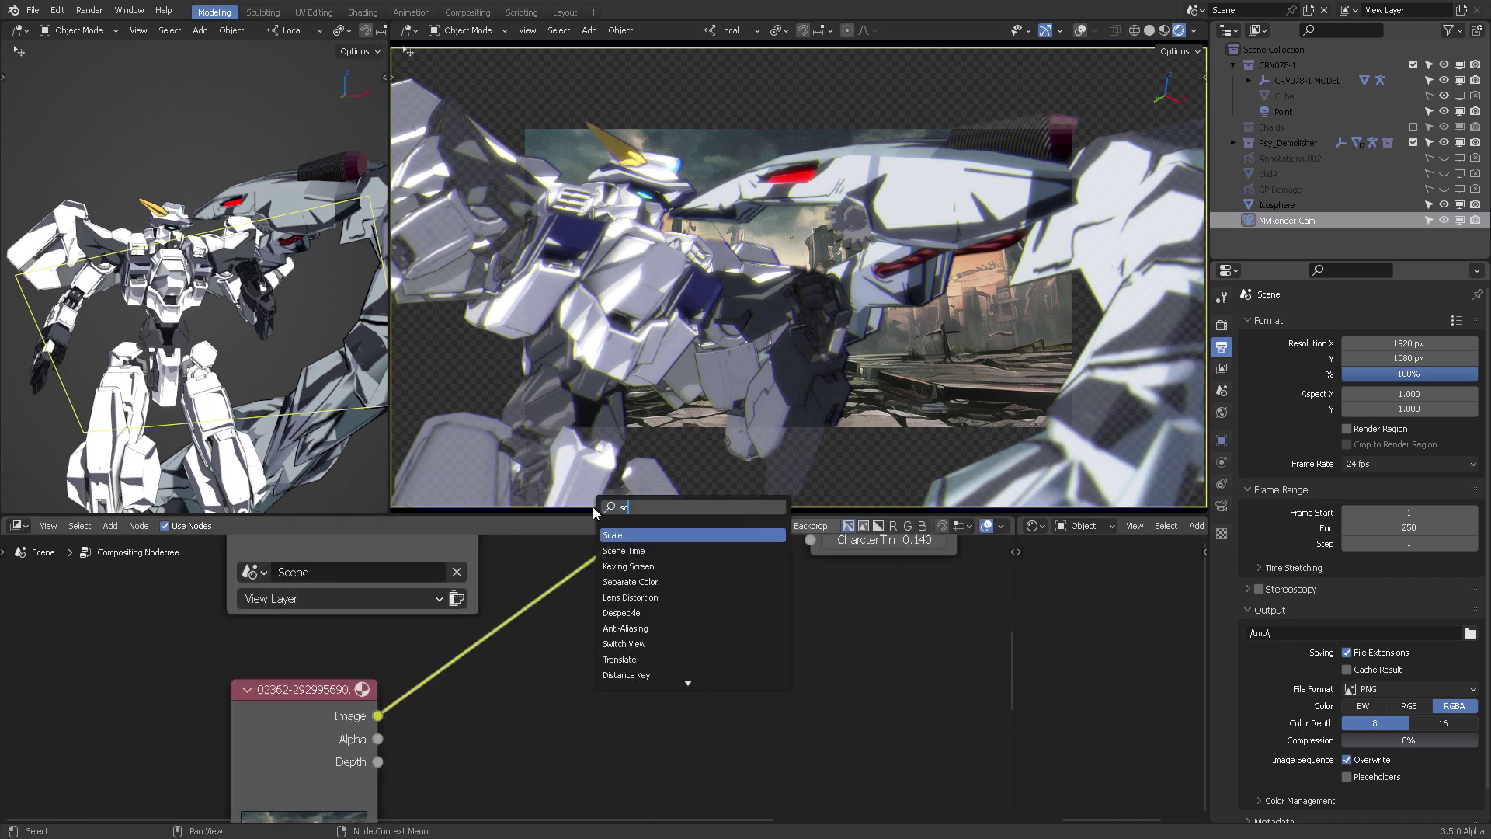
{"action": "type", "text": "a"}
{"action": "key", "text": "Return"}
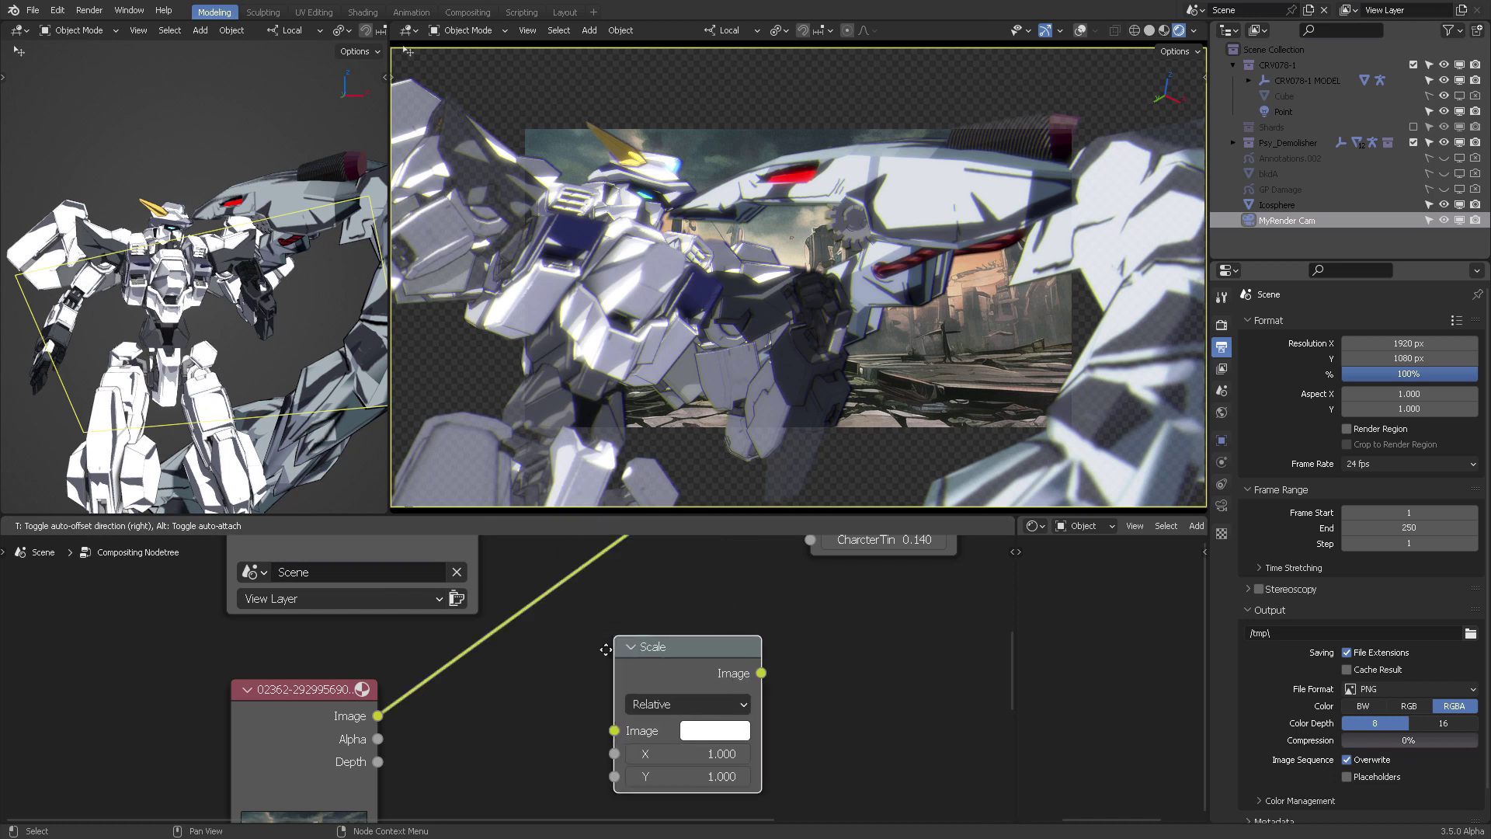
{"action": "left_click", "coordinate": [528, 583]}
{"action": "scroll", "coordinate": [737, 627], "scroll_direction": "down", "scroll_amount": 4}
{"action": "middle_click_drag", "start_coordinate": [726, 574], "coordinate": [710, 657]}
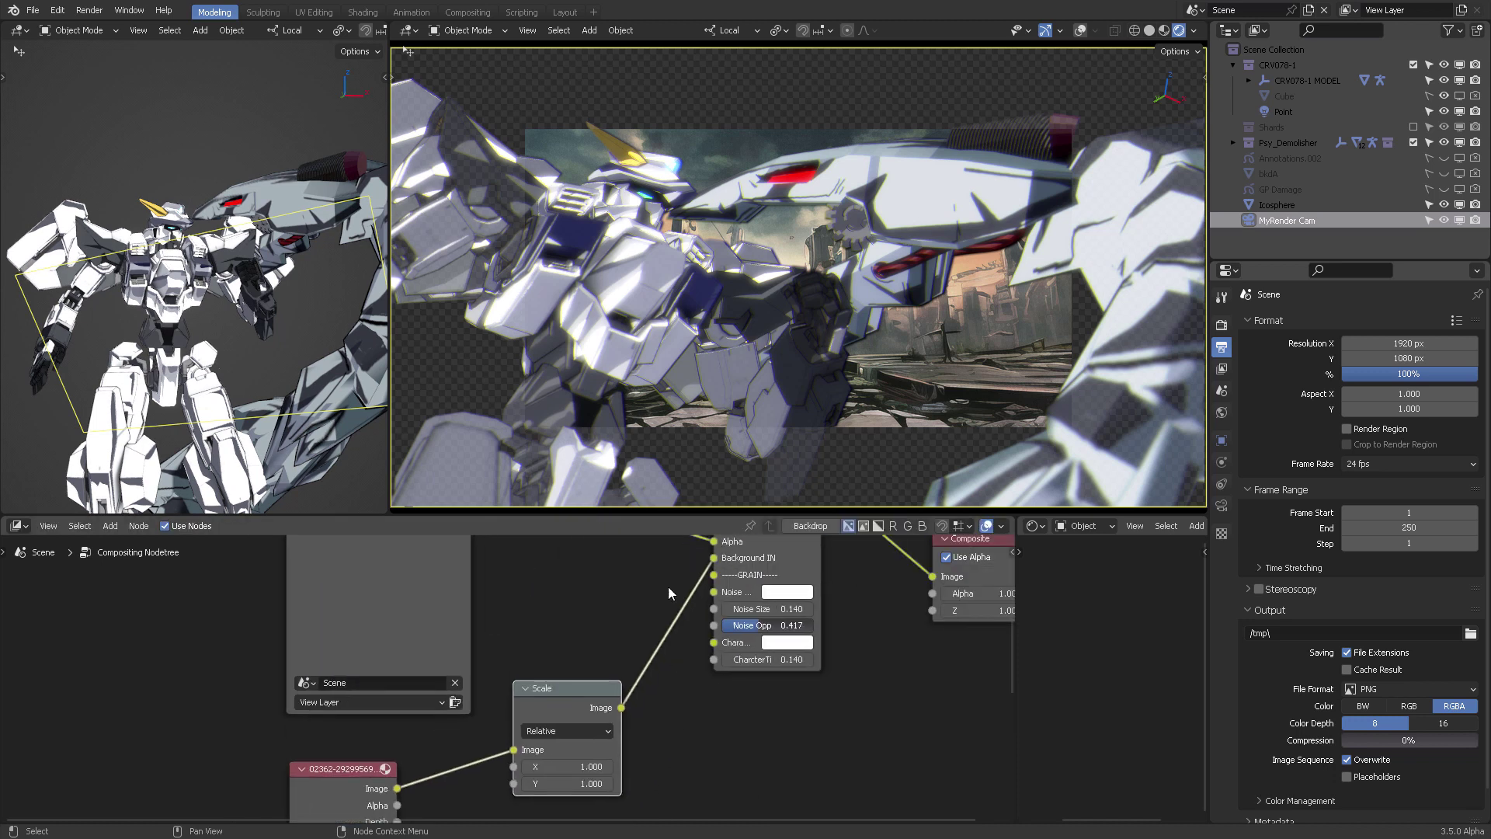
Set the Scale node to Render Size with the Crop method
{"action": "scroll", "coordinate": [735, 655], "scroll_direction": "up", "scroll_amount": 2}
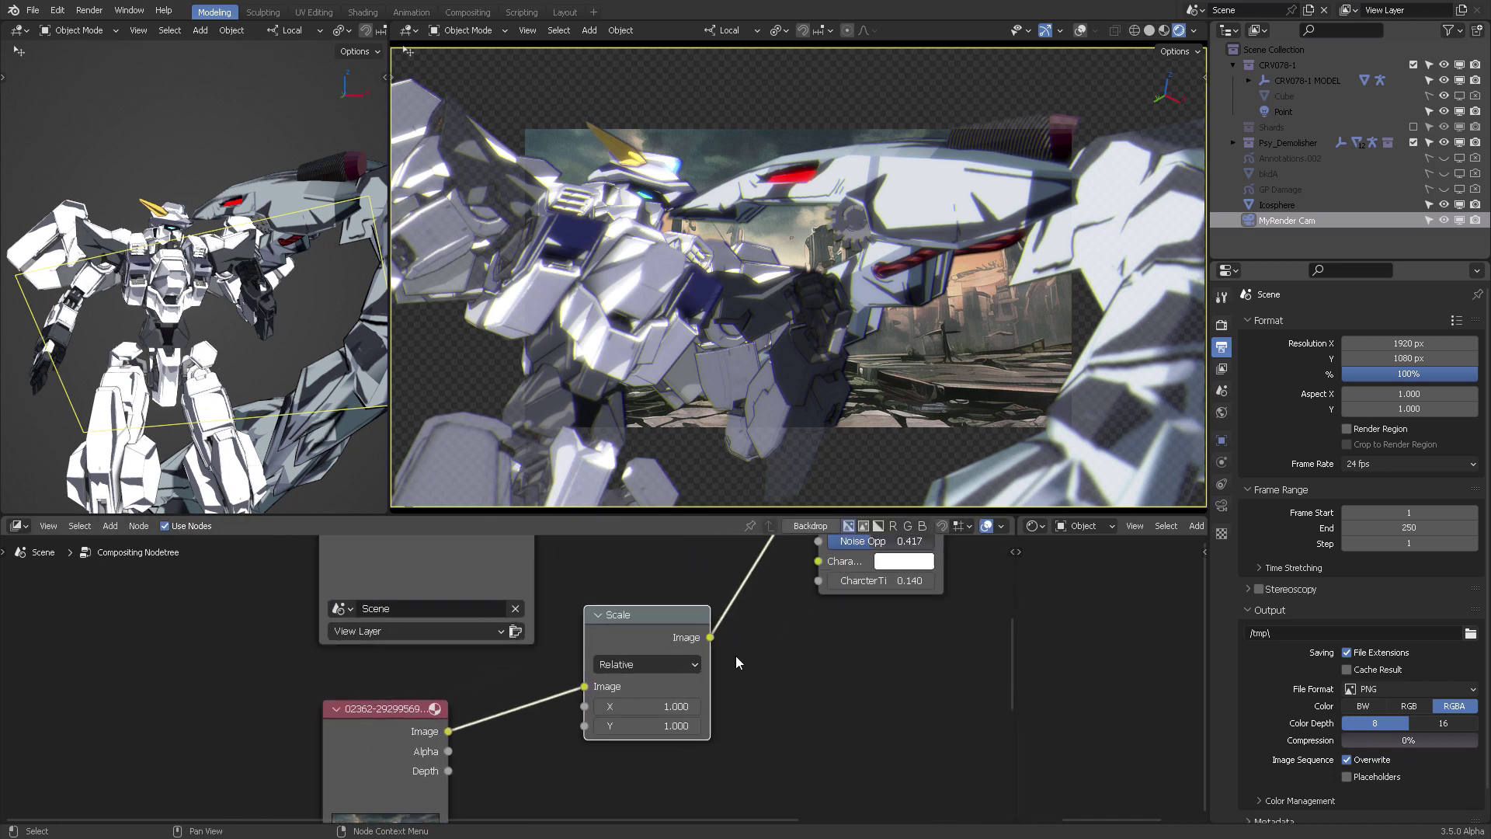
{"action": "left_click", "coordinate": [636, 652]}
{"action": "left_click", "coordinate": [627, 742]}
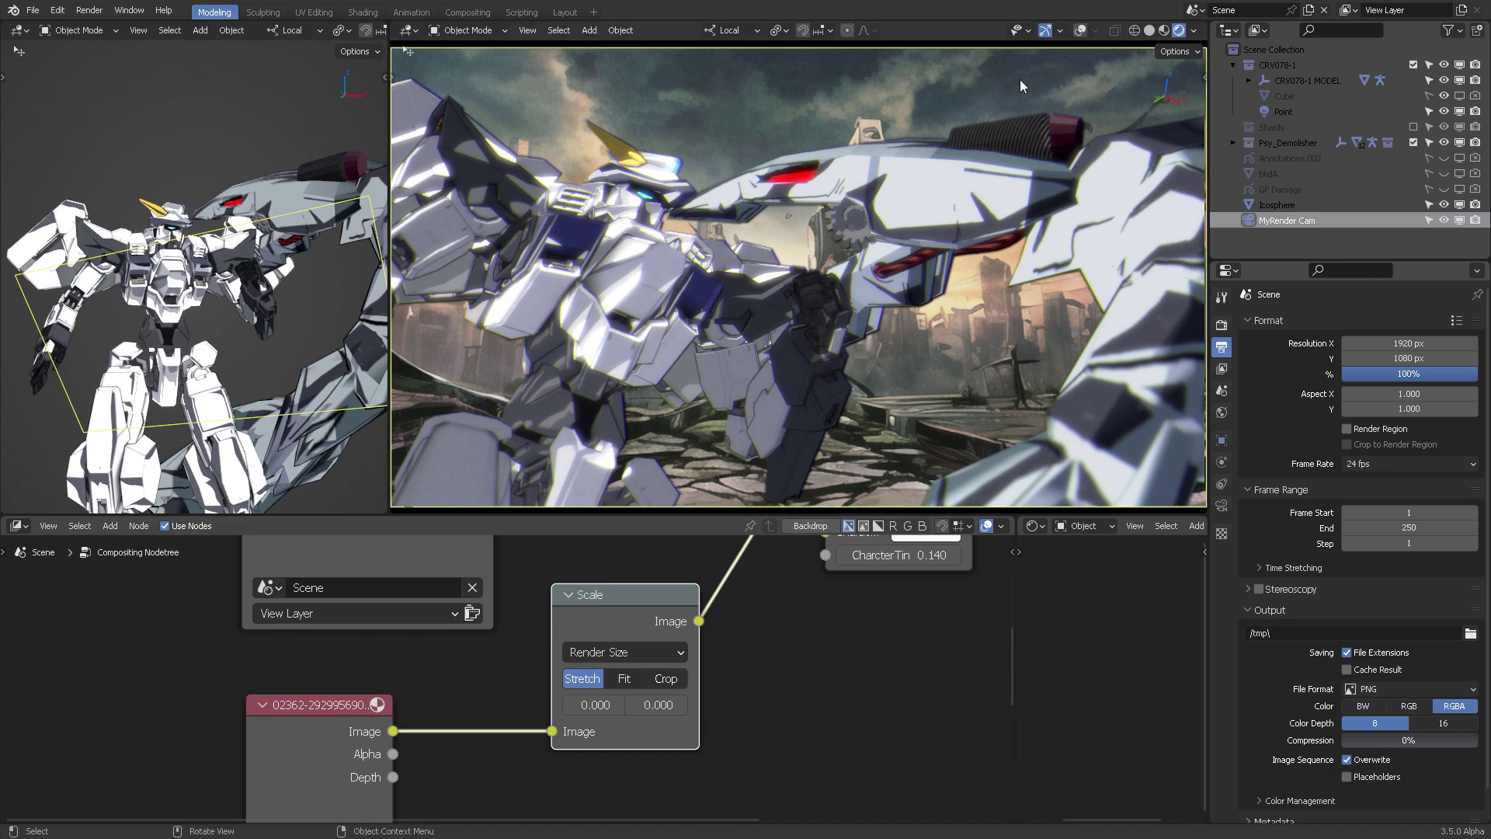
{"action": "left_click", "coordinate": [665, 678]}
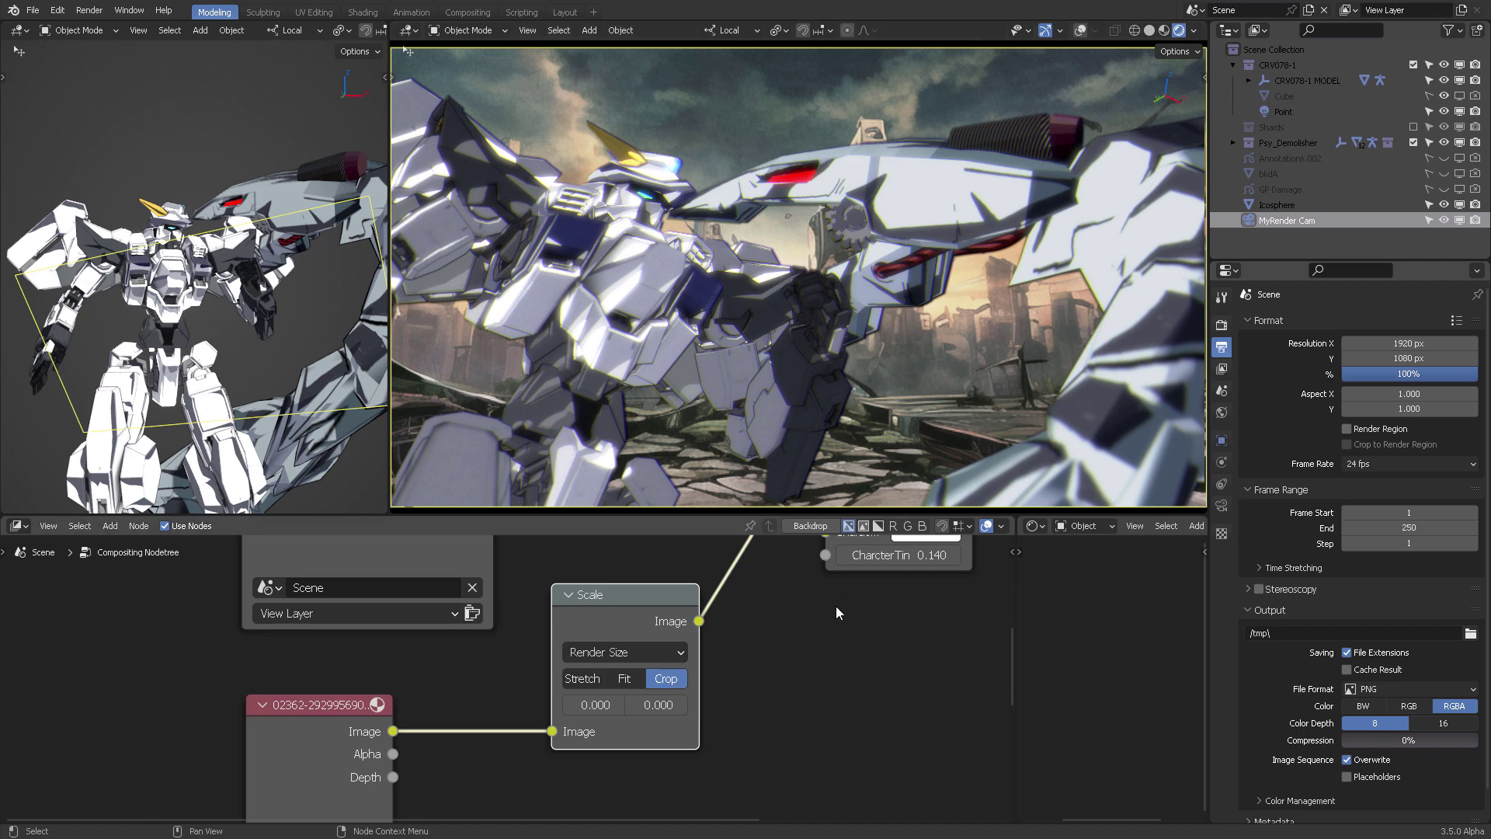
Place the Noise.png image node just below and before the ANIME CELL SHADING group node
{"action": "middle_click_drag", "start_coordinate": [835, 606], "coordinate": [762, 724]}
{"action": "scroll", "coordinate": [761, 723], "scroll_direction": "down", "scroll_amount": 3}
{"action": "scroll", "coordinate": [819, 674], "scroll_direction": "down", "scroll_amount": 1}
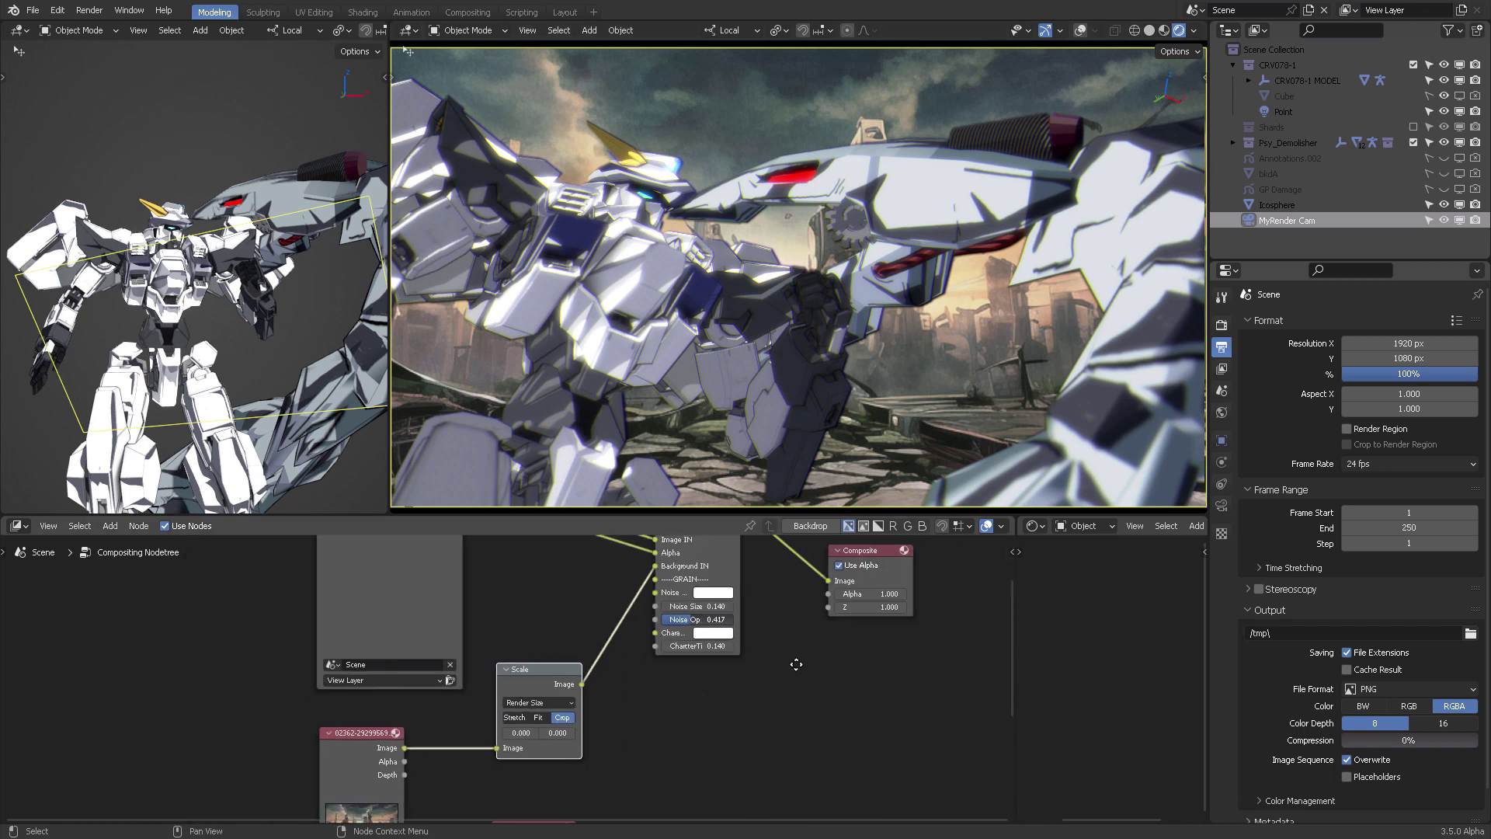
{"action": "middle_click_drag", "start_coordinate": [795, 665], "coordinate": [753, 661]}
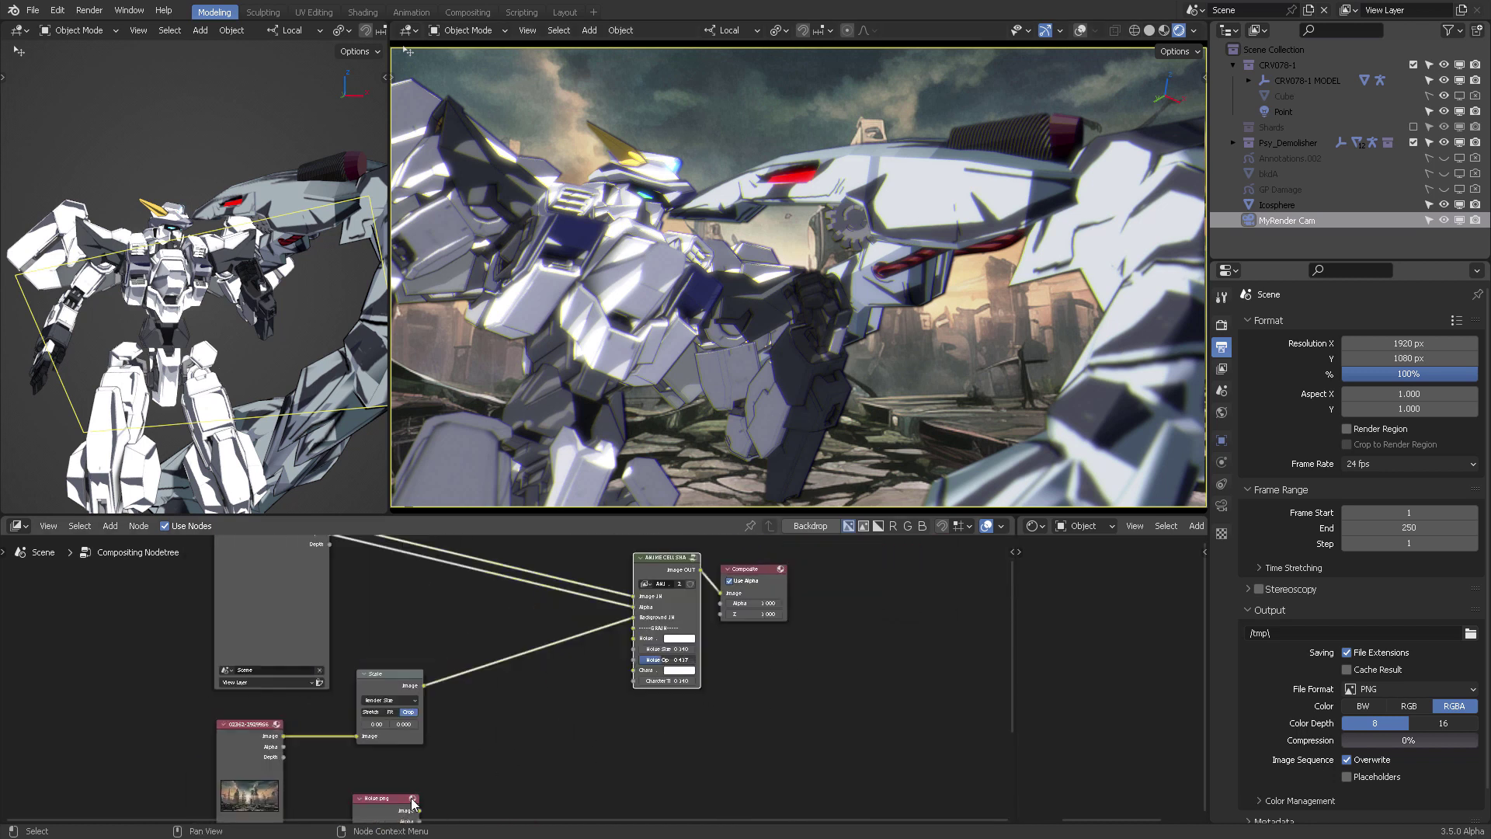
{"action": "left_click_drag", "start_coordinate": [412, 802], "coordinate": [576, 696]}
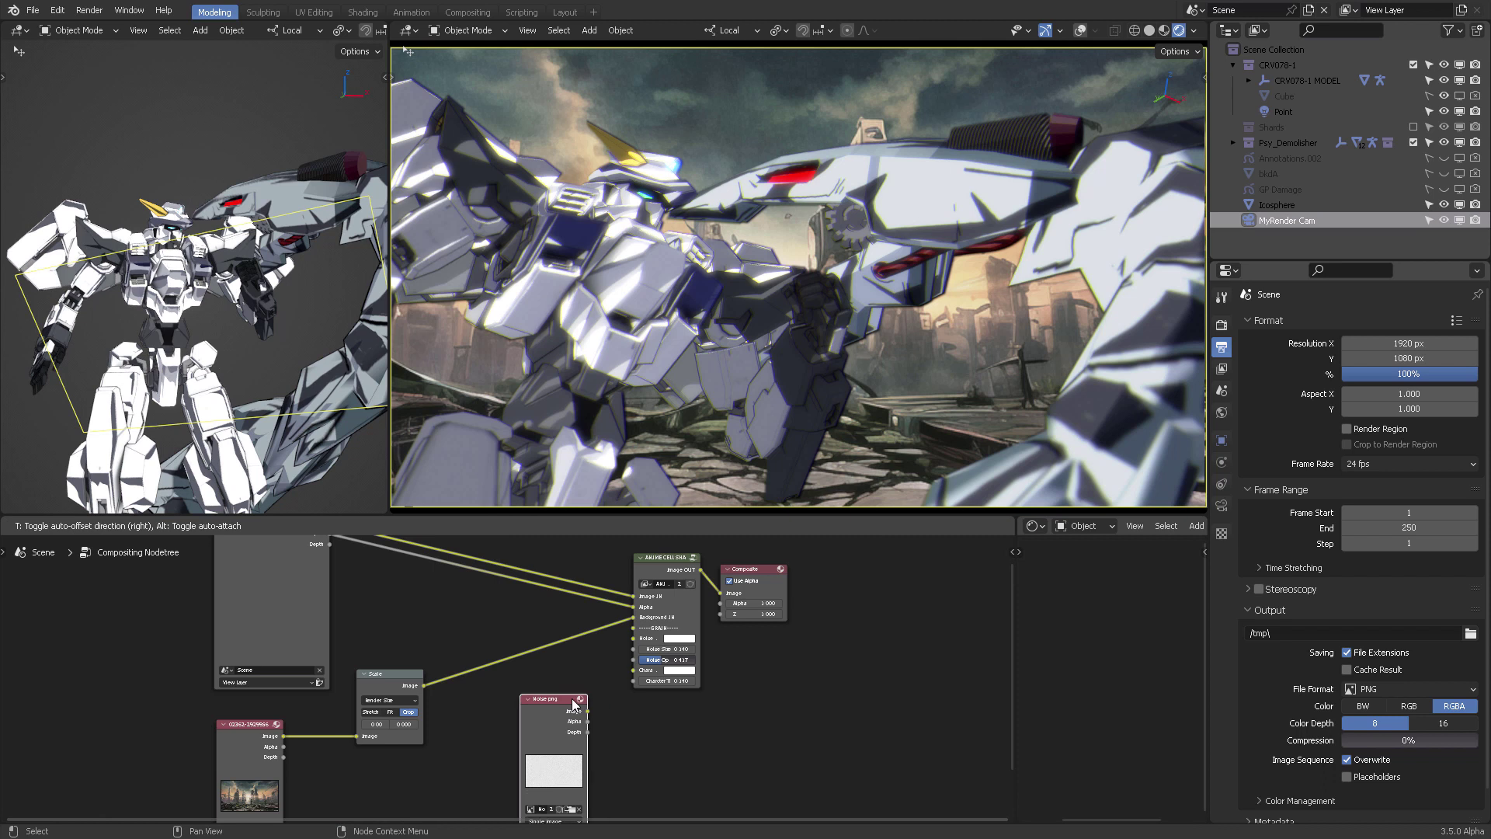
{"action": "scroll", "coordinate": [600, 663], "scroll_direction": "up", "scroll_amount": 2}
{"action": "middle_click_drag", "start_coordinate": [597, 637], "coordinate": [580, 648]}
{"action": "scroll", "coordinate": [582, 649], "scroll_direction": "up", "scroll_amount": 2}
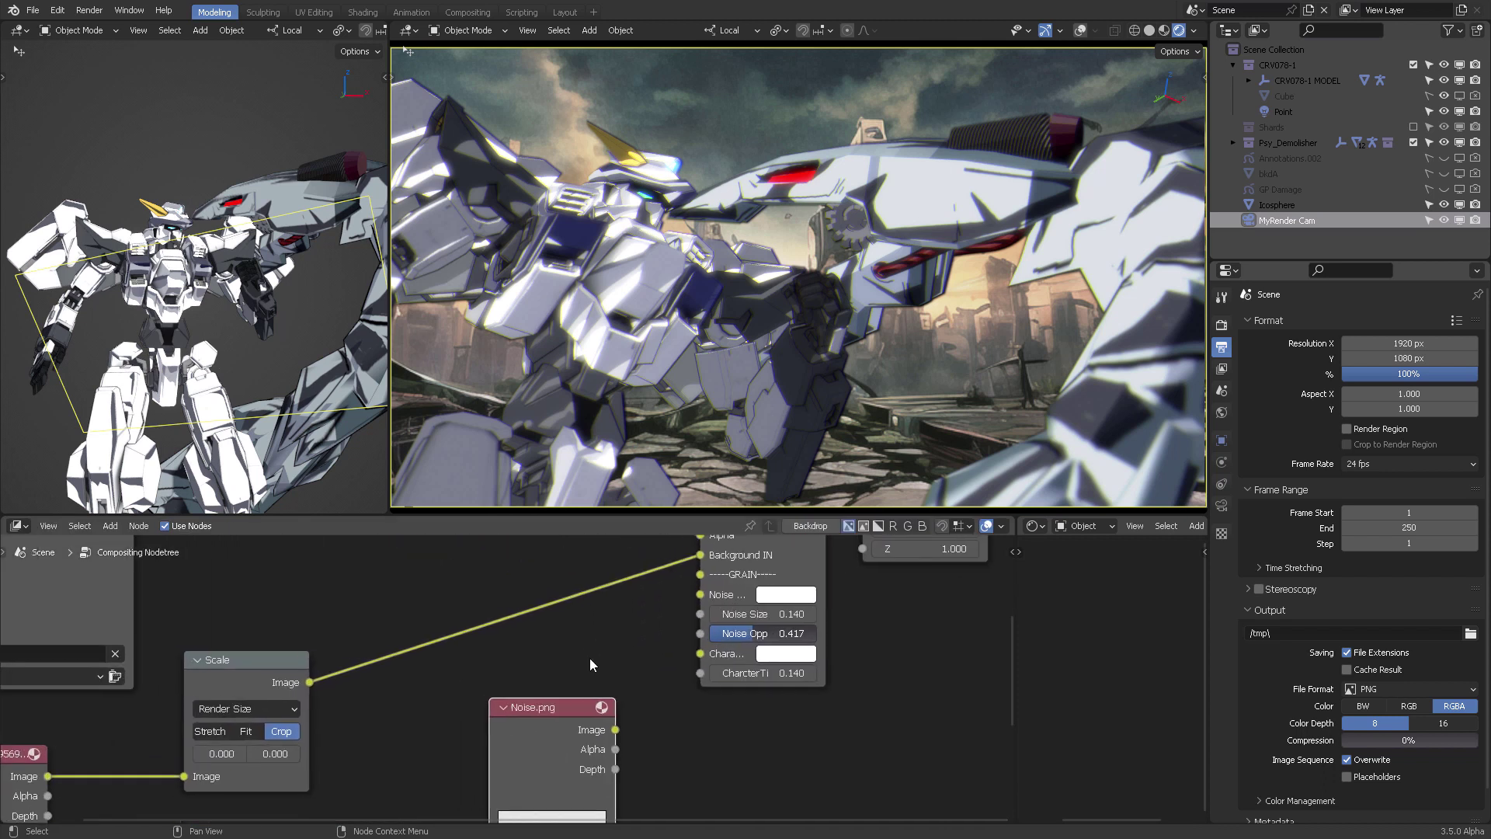
{"action": "left_click_drag", "start_coordinate": [571, 712], "coordinate": [548, 674]}
{"action": "middle_click_drag", "start_coordinate": [637, 656], "coordinate": [603, 696]}
{"action": "scroll", "coordinate": [641, 709], "scroll_direction": "down", "scroll_amount": 4}
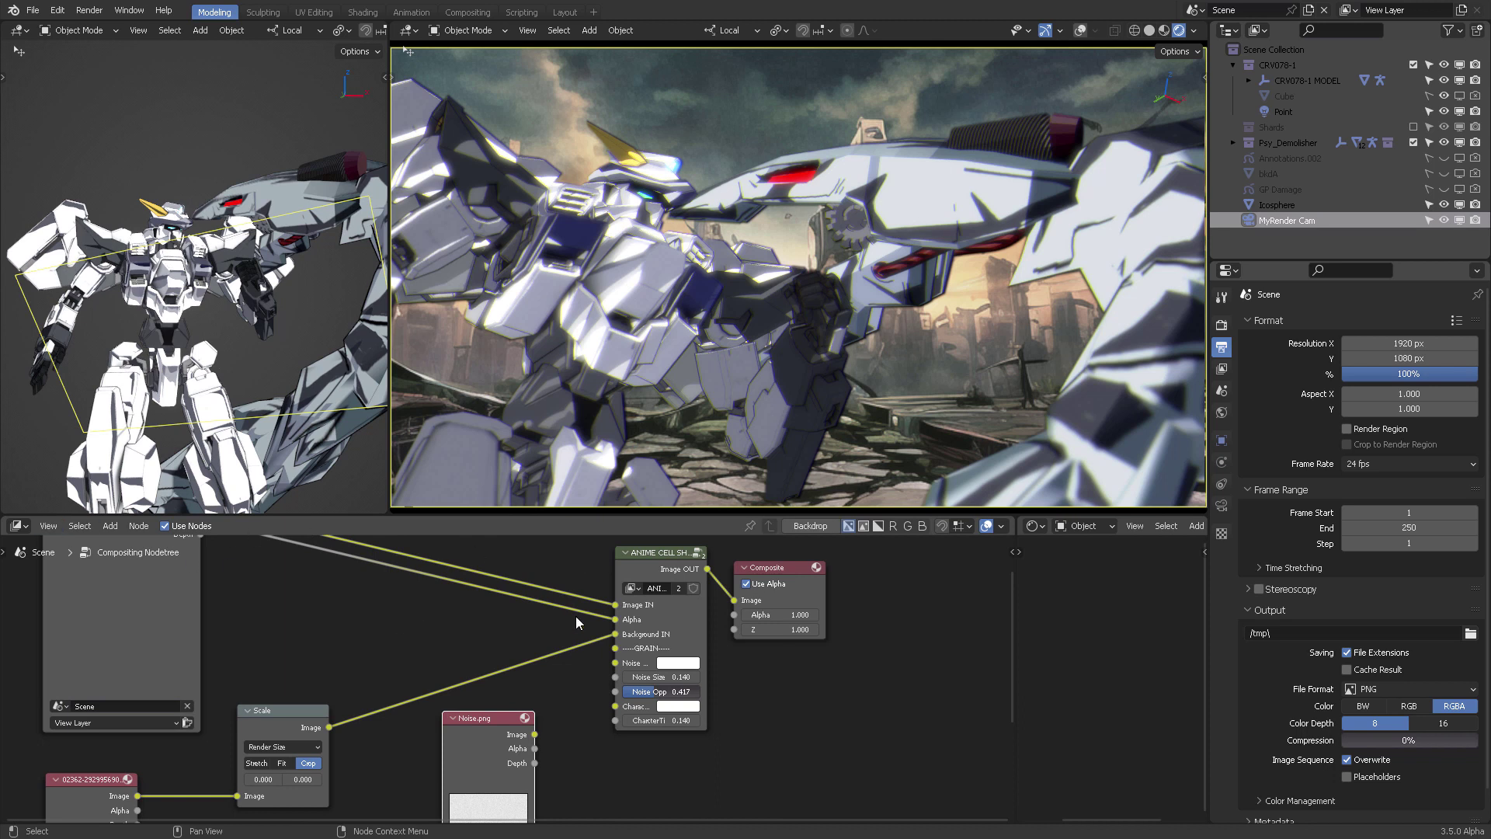
Connect the Noise.png node's Image output to the group's Noise Image IN
{"action": "scroll", "coordinate": [572, 687], "scroll_direction": "up", "scroll_amount": 4}
{"action": "middle_click_drag", "start_coordinate": [572, 686], "coordinate": [528, 688]}
{"action": "left_click_drag", "start_coordinate": [458, 724], "coordinate": [594, 644]}
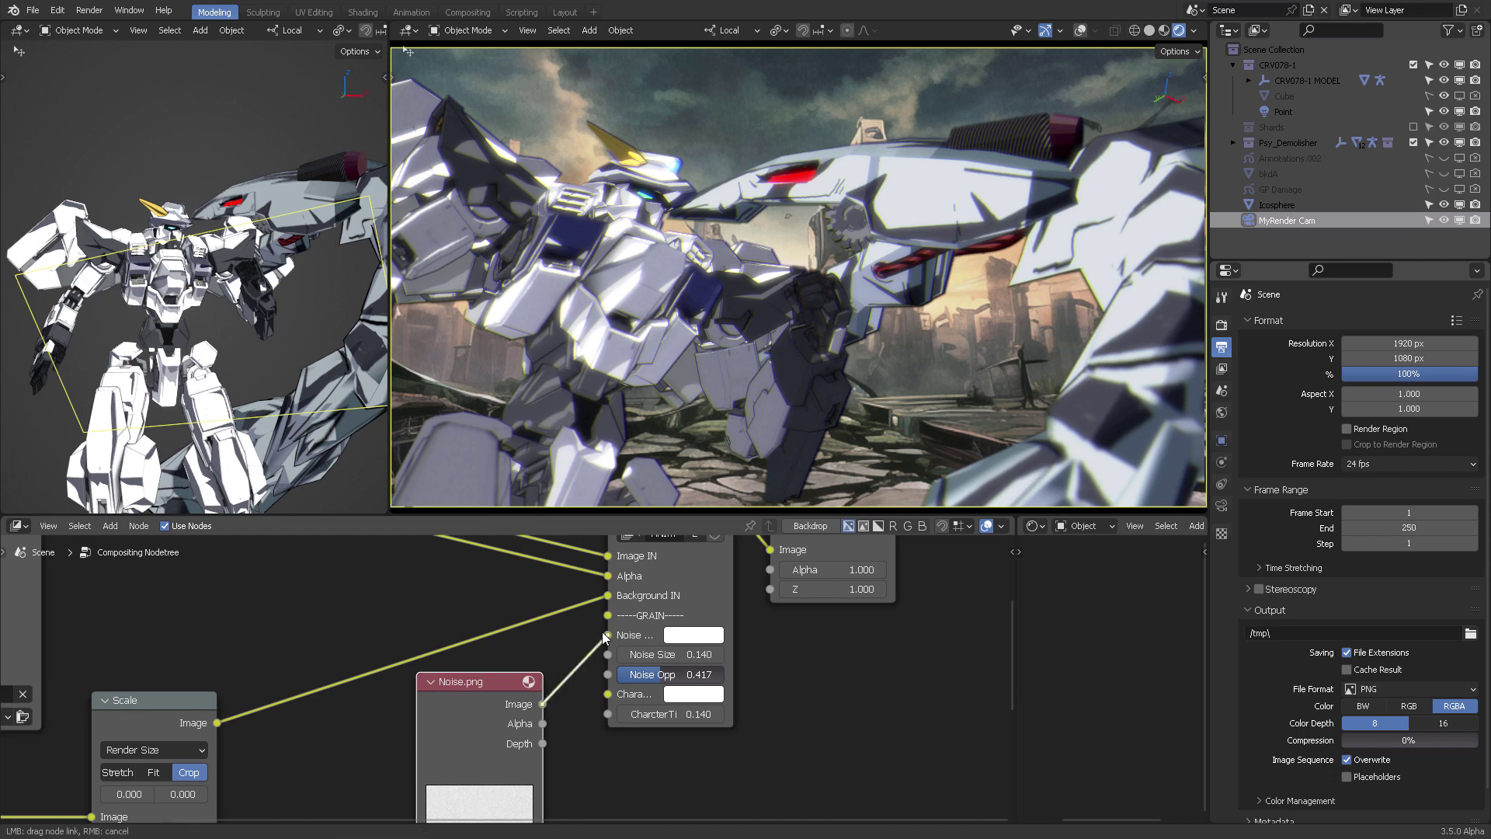
{"action": "left_click_drag", "start_coordinate": [603, 631], "coordinate": [604, 634]}
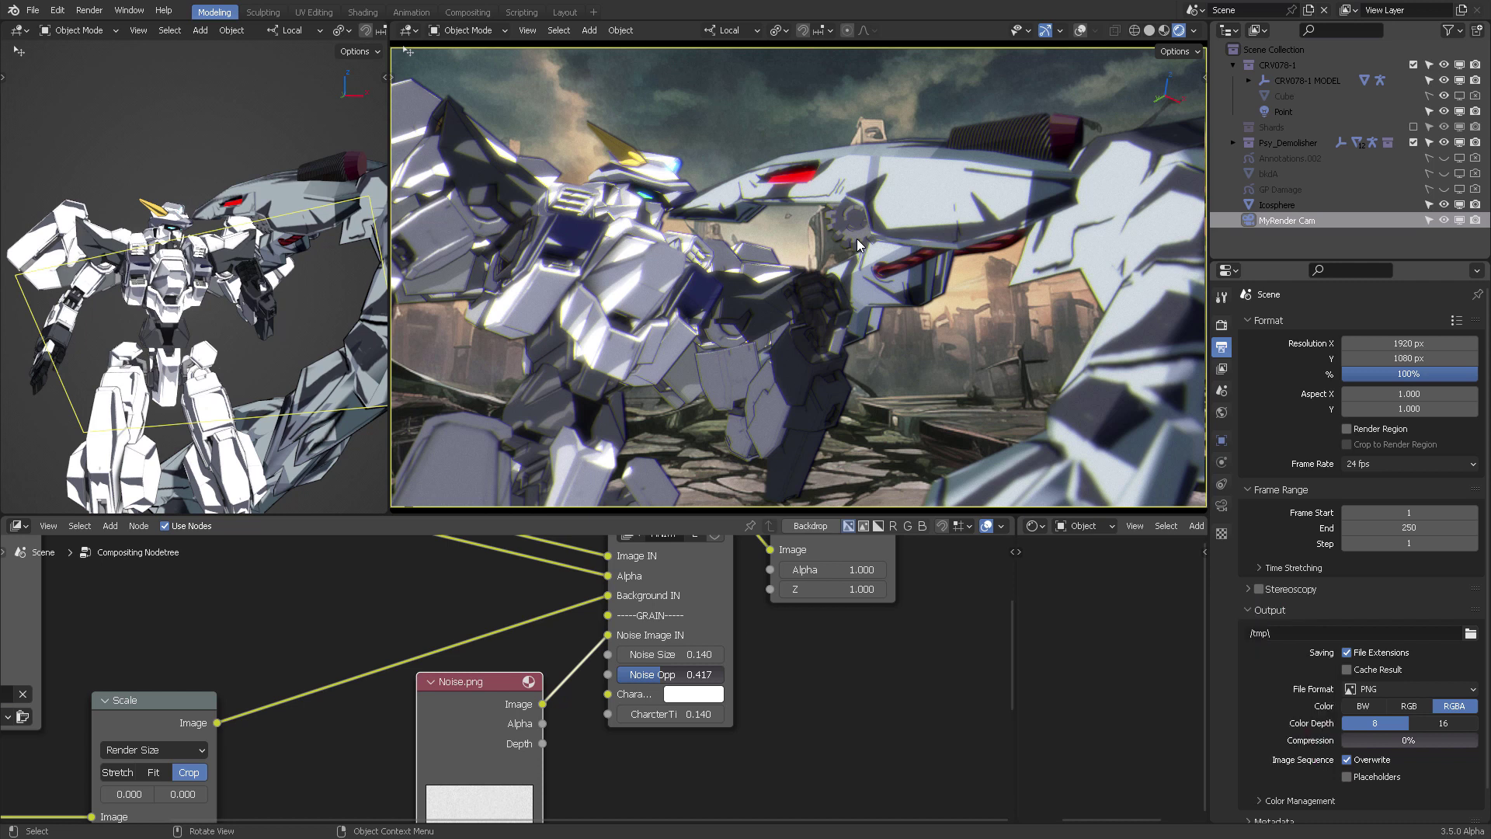
{"action": "scroll", "coordinate": [780, 622], "scroll_direction": "down", "scroll_amount": 2}
{"action": "middle_click_drag", "start_coordinate": [798, 646], "coordinate": [755, 655]}
{"action": "left_click_drag", "start_coordinate": [708, 594], "coordinate": [855, 580]}
{"action": "middle_click_drag", "start_coordinate": [729, 676], "coordinate": [809, 660]}
{"action": "scroll", "coordinate": [854, 655], "scroll_direction": "down", "scroll_amount": 2}
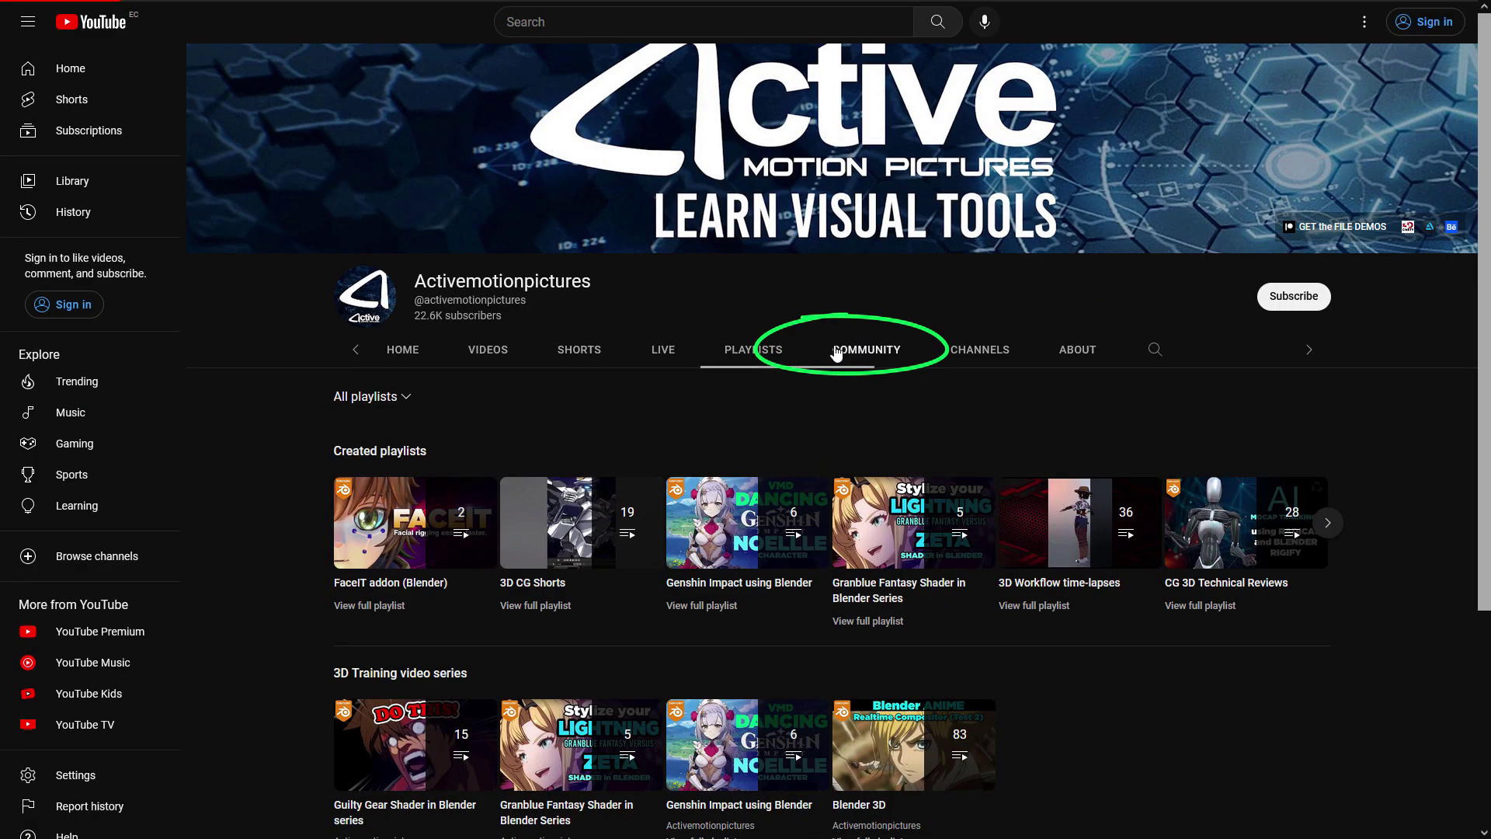
Switch to the browser, open the Activemotionpictures YouTube channel's Community page and browse the C77-C79 project's Twitter posts
{"action": "left_click", "coordinate": [851, 349]}
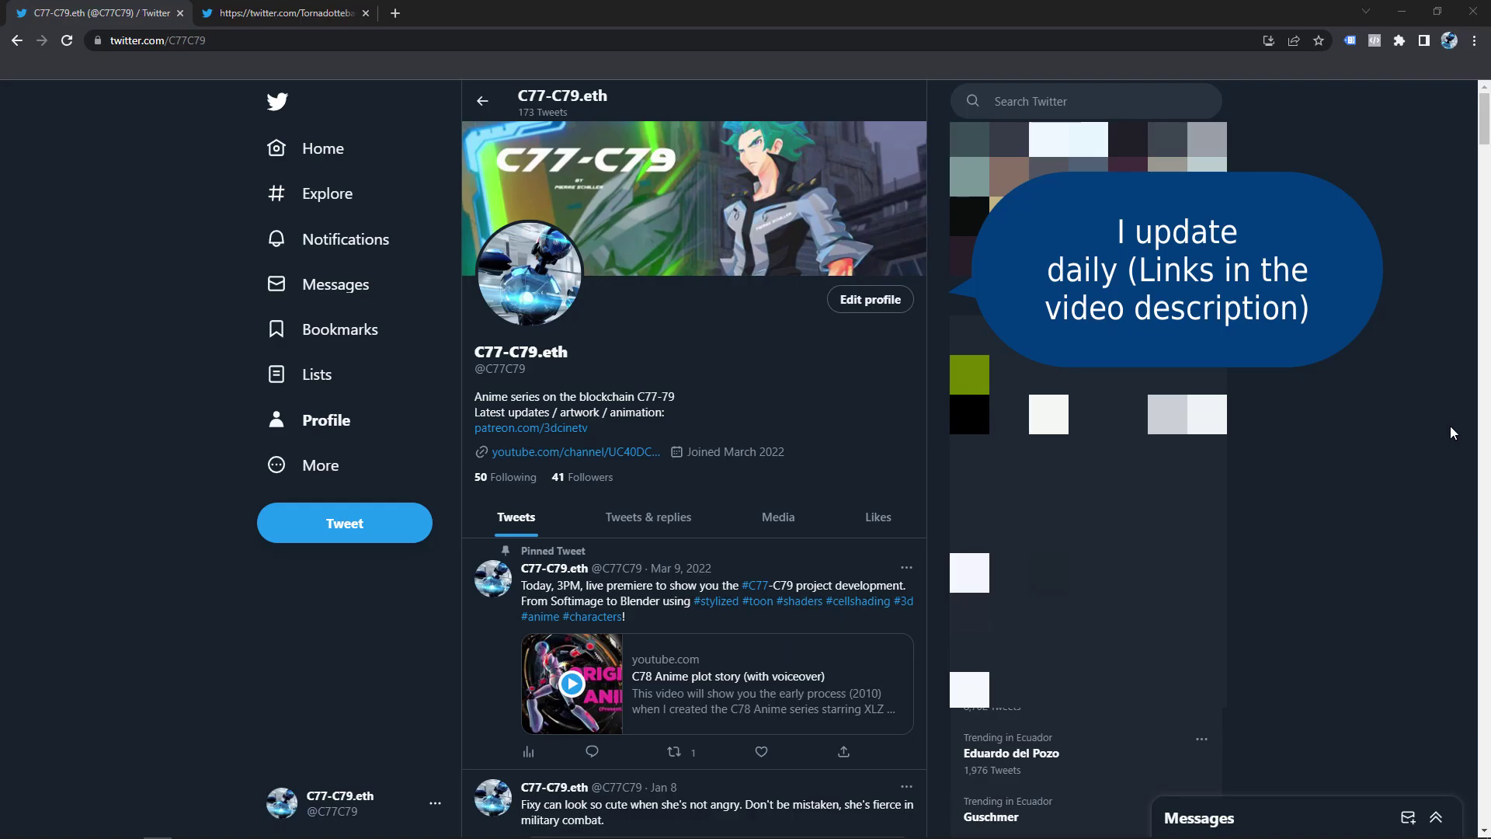
{"action": "left_click_drag", "start_coordinate": [537, 379], "coordinate": [498, 383]}
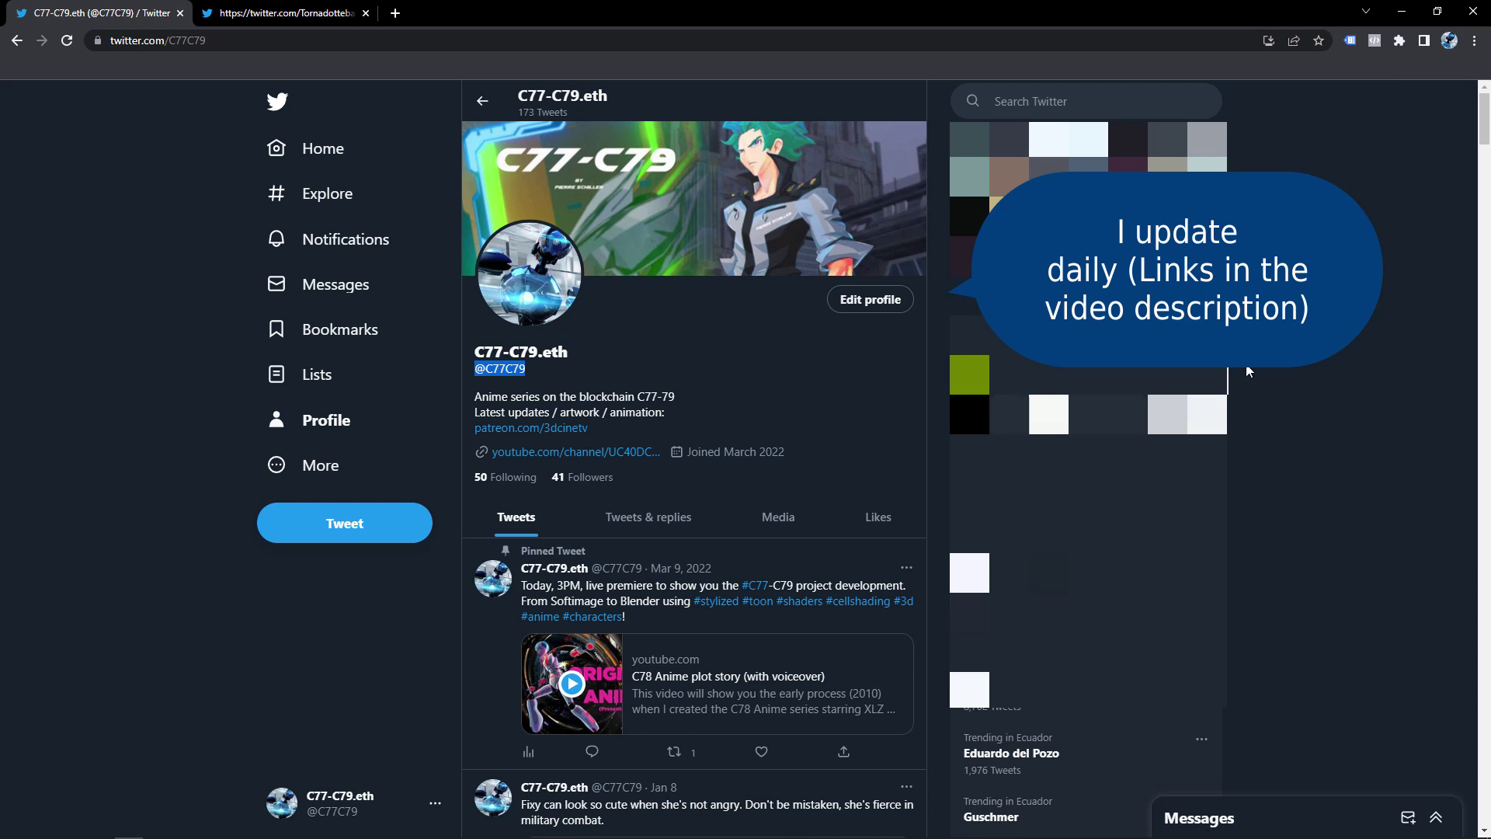
{"action": "middle_click", "coordinate": [1273, 342]}
{"action": "scroll", "coordinate": [1326, 371], "scroll_direction": "down", "scroll_amount": 15}
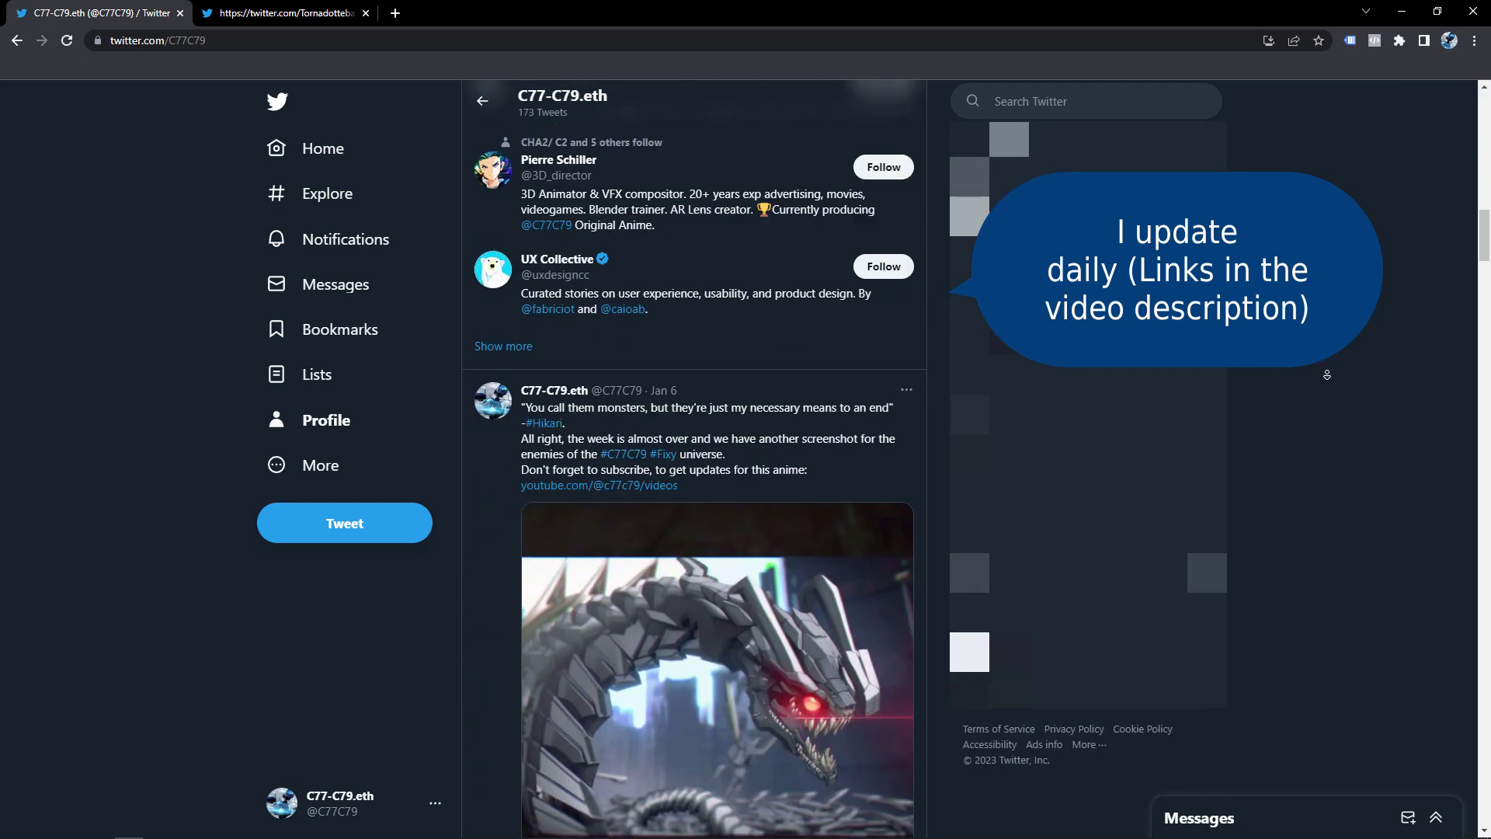
{"action": "scroll", "coordinate": [1326, 374], "scroll_direction": "down", "scroll_amount": 15}
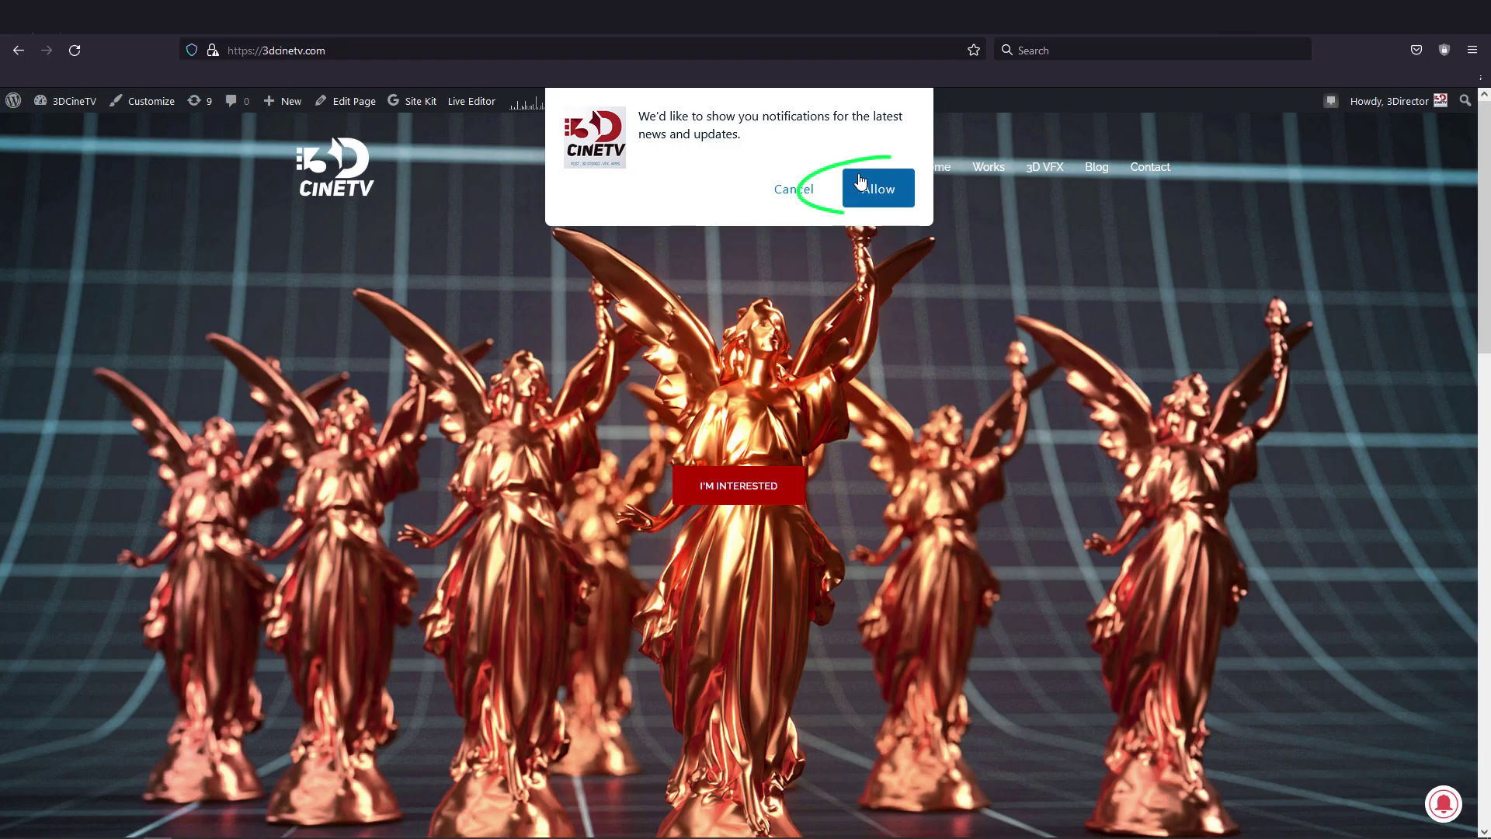
Allow notifications on the 3dcinetv.com website and browse its blog
{"action": "left_click", "coordinate": [878, 189]}
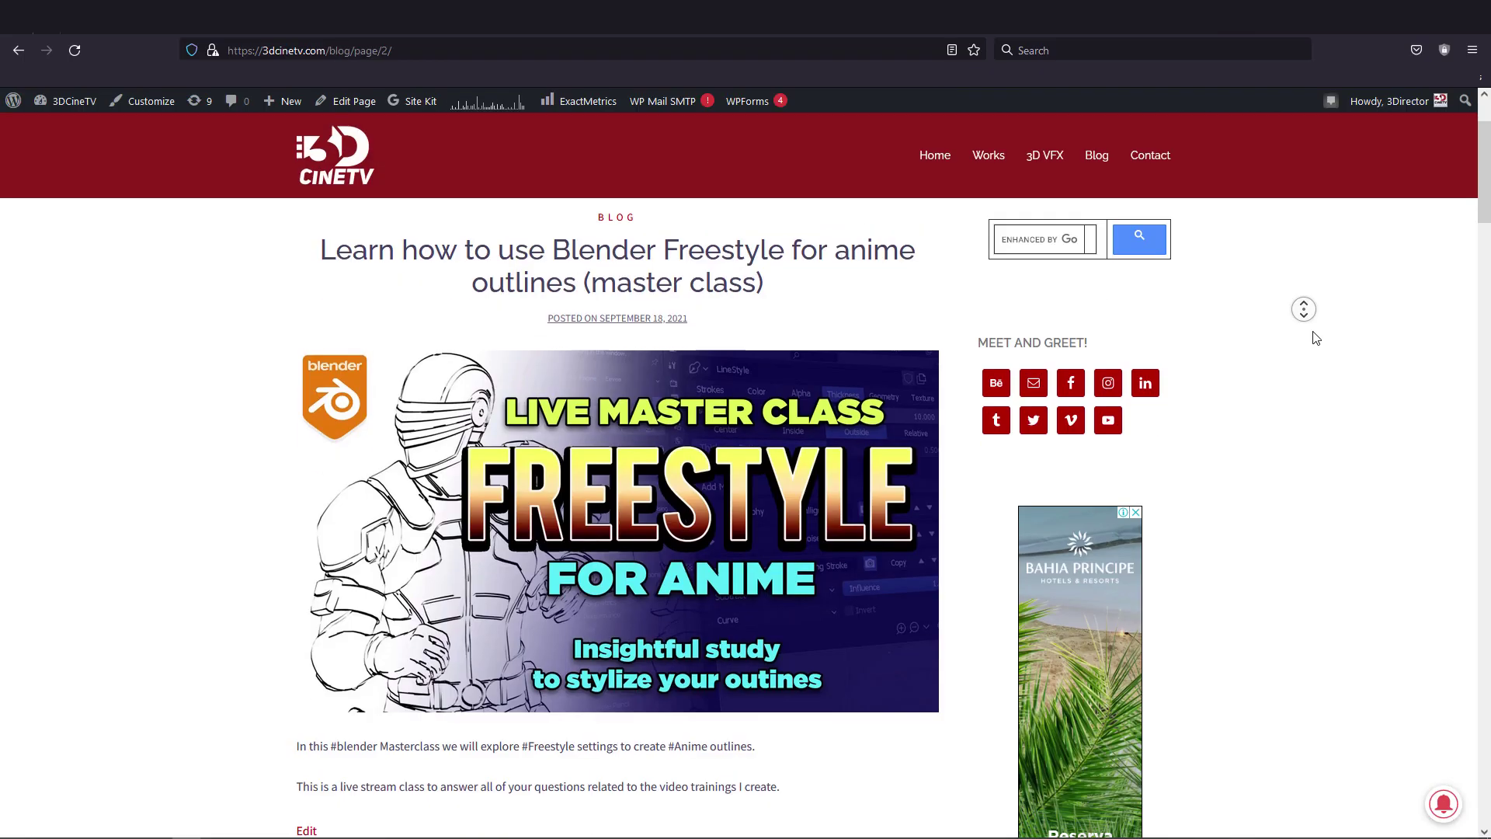
{"action": "middle_click_drag", "start_coordinate": [1316, 338], "coordinate": [1351, 346]}
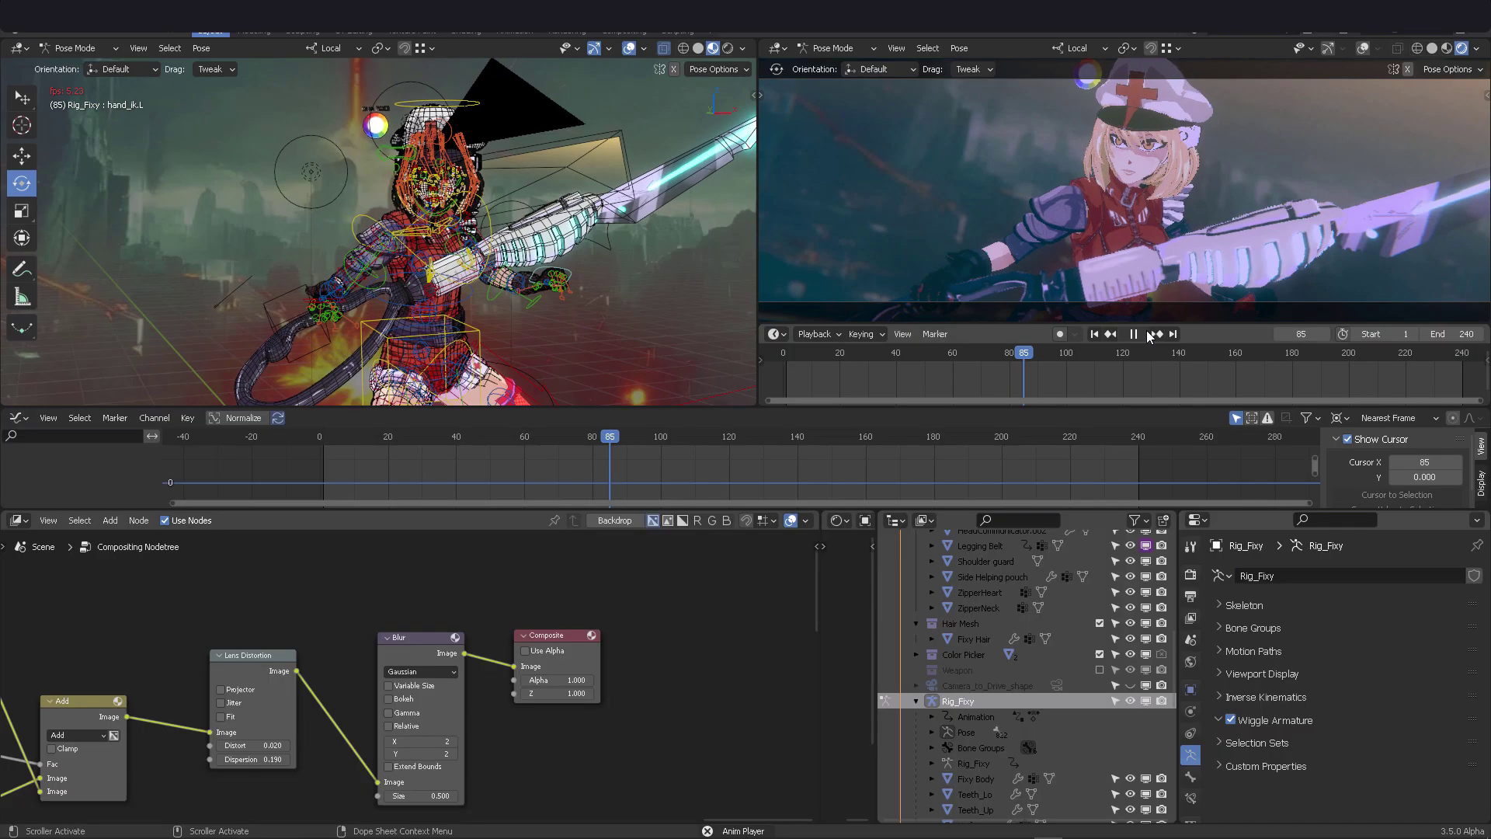